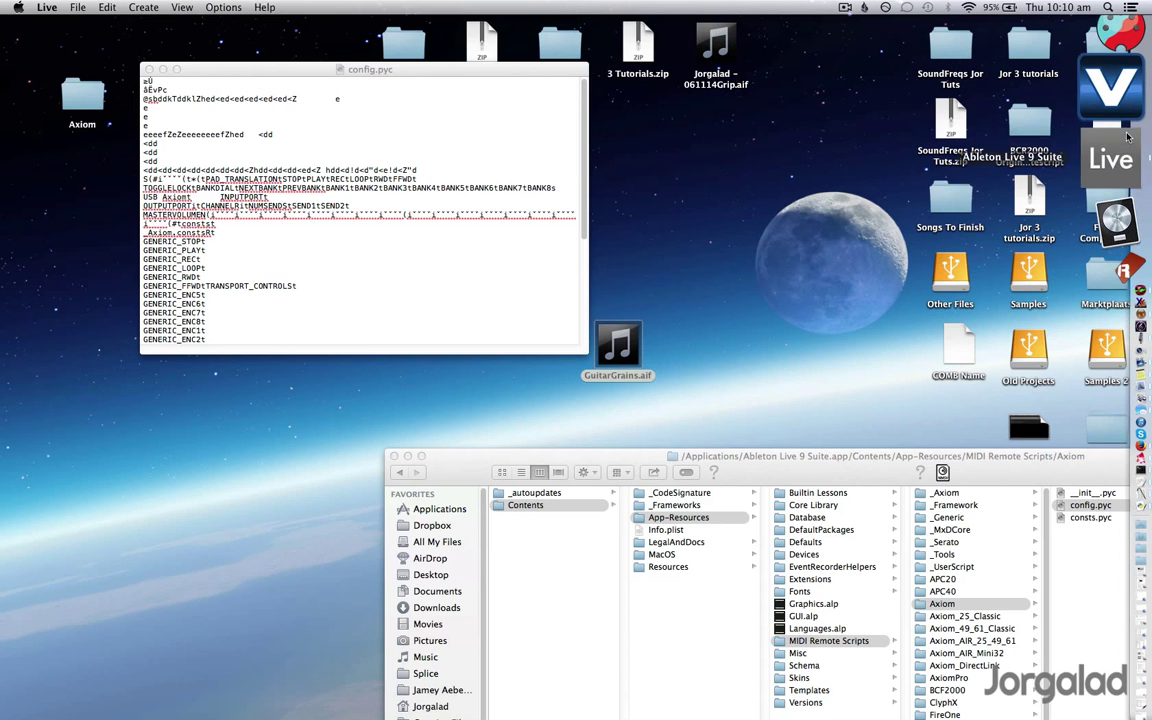
Switch to Ableton Live and hide its browser to widen the Session View
{"action": "left_click", "coordinate": [1130, 142]}
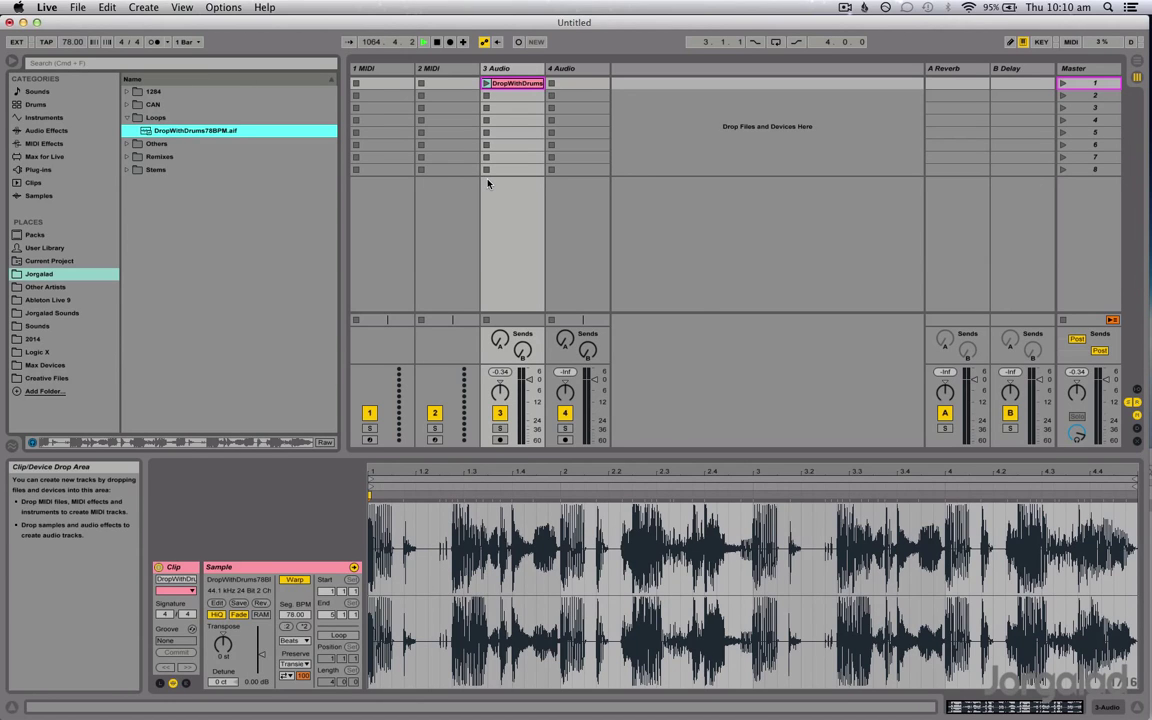
{"action": "left_click", "coordinate": [12, 63]}
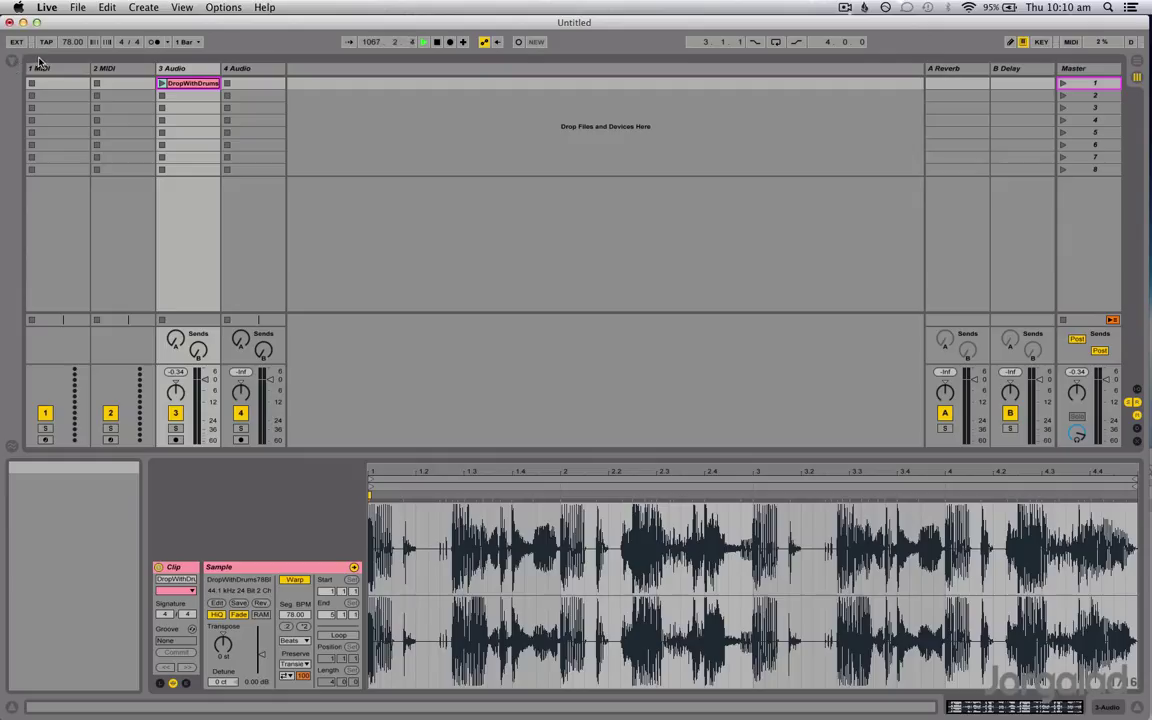
MIDI-map slot 5 of track 4 Audio to 14/F4, and slots 4 and 5 of 3 Audio to 14/C4 and 14/F3
{"action": "key", "text": "super+m"}
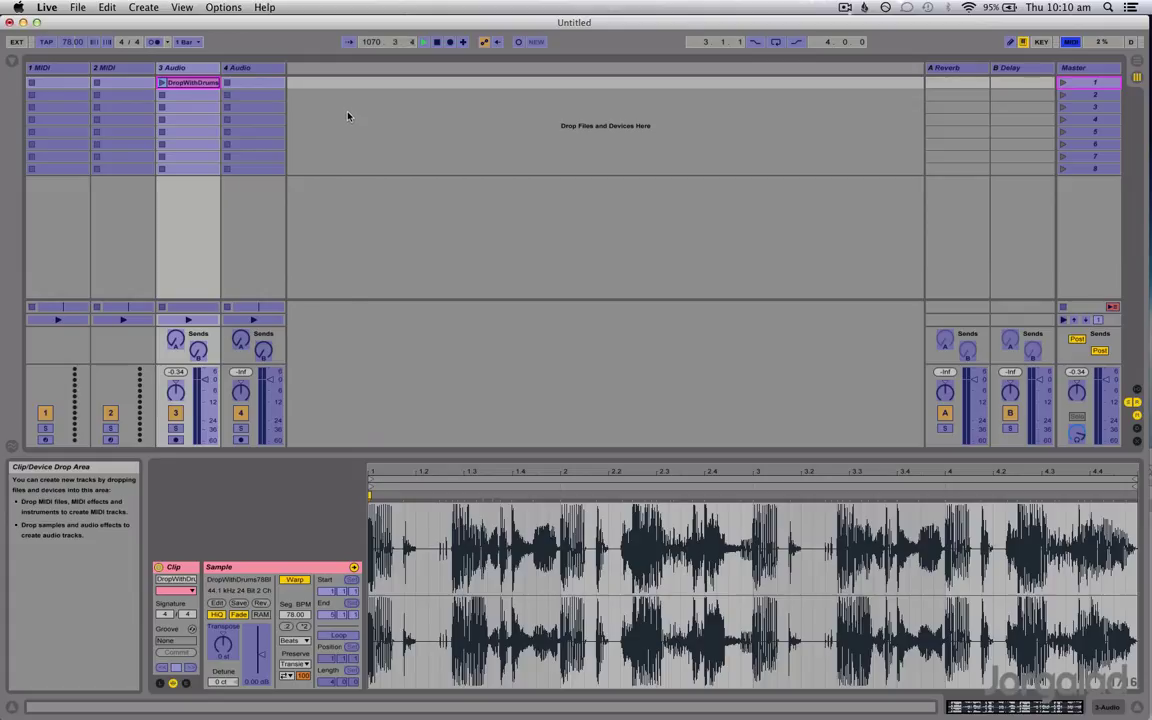
{"action": "left_click", "coordinate": [256, 131]}
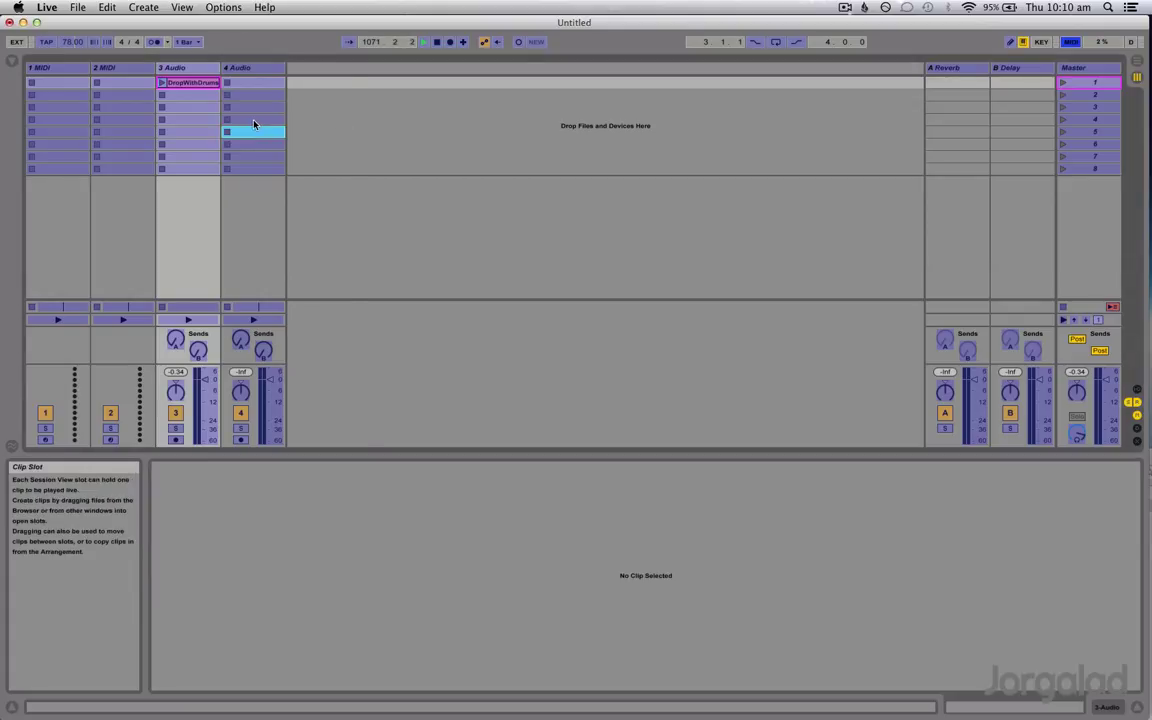
{"action": "left_click", "coordinate": [188, 119]}
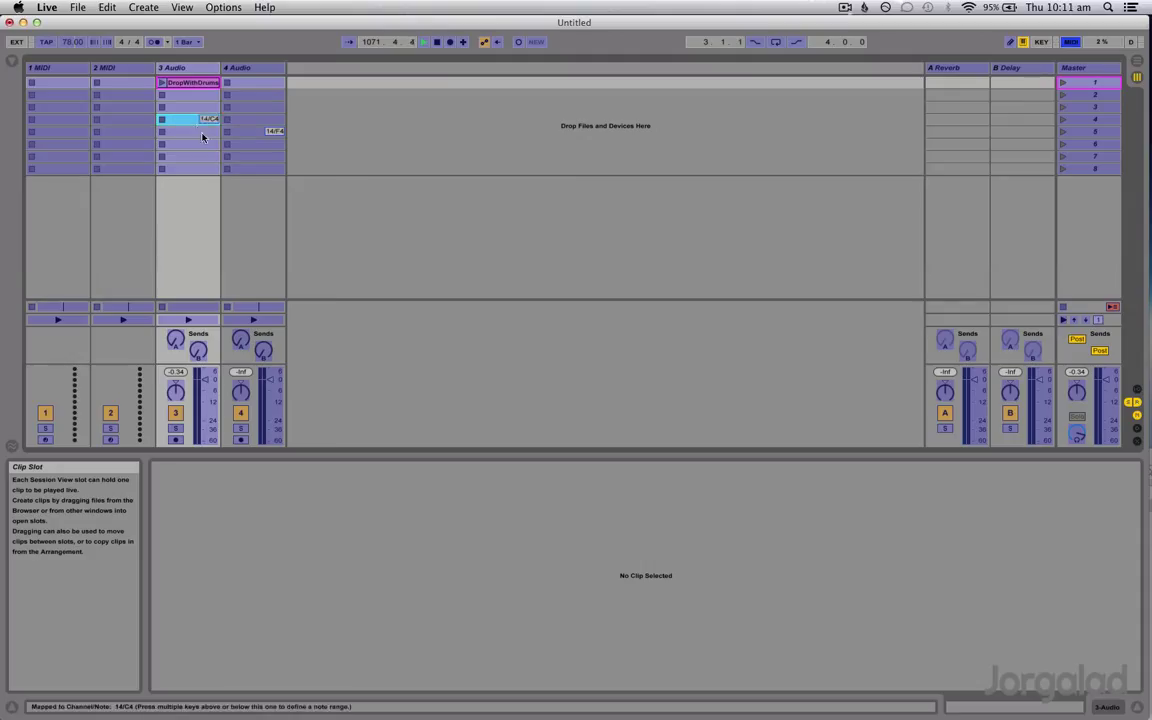
{"action": "left_click", "coordinate": [208, 131]}
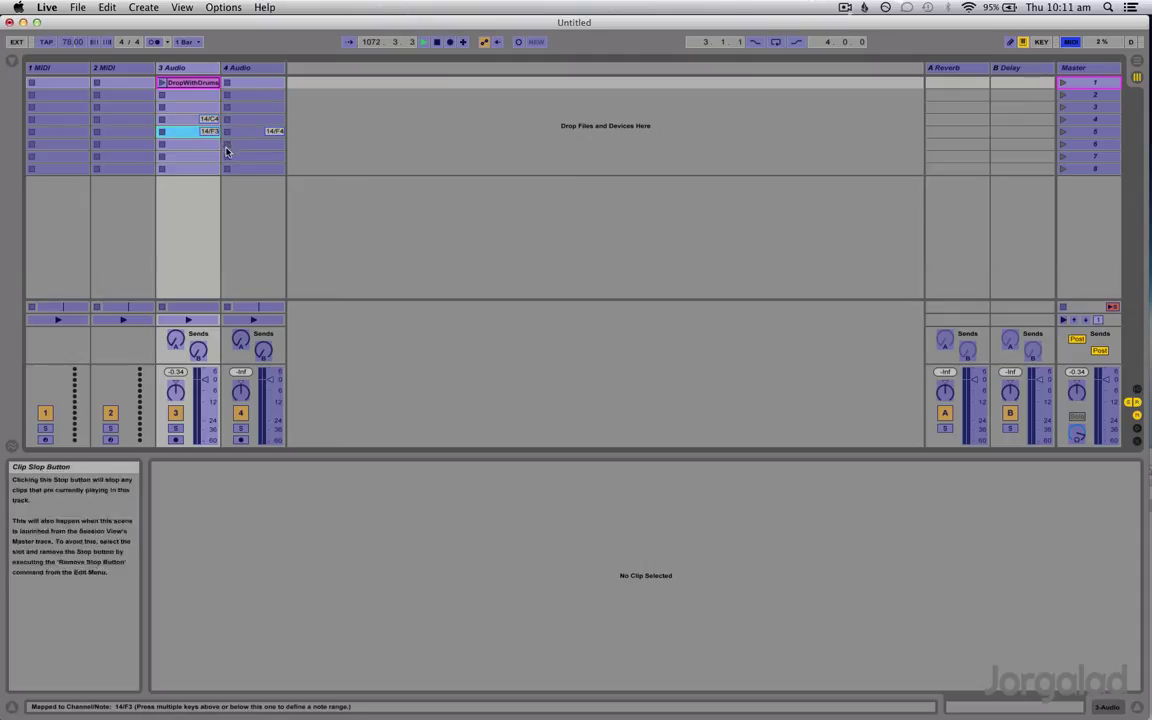
{"action": "key", "text": "super+m"}
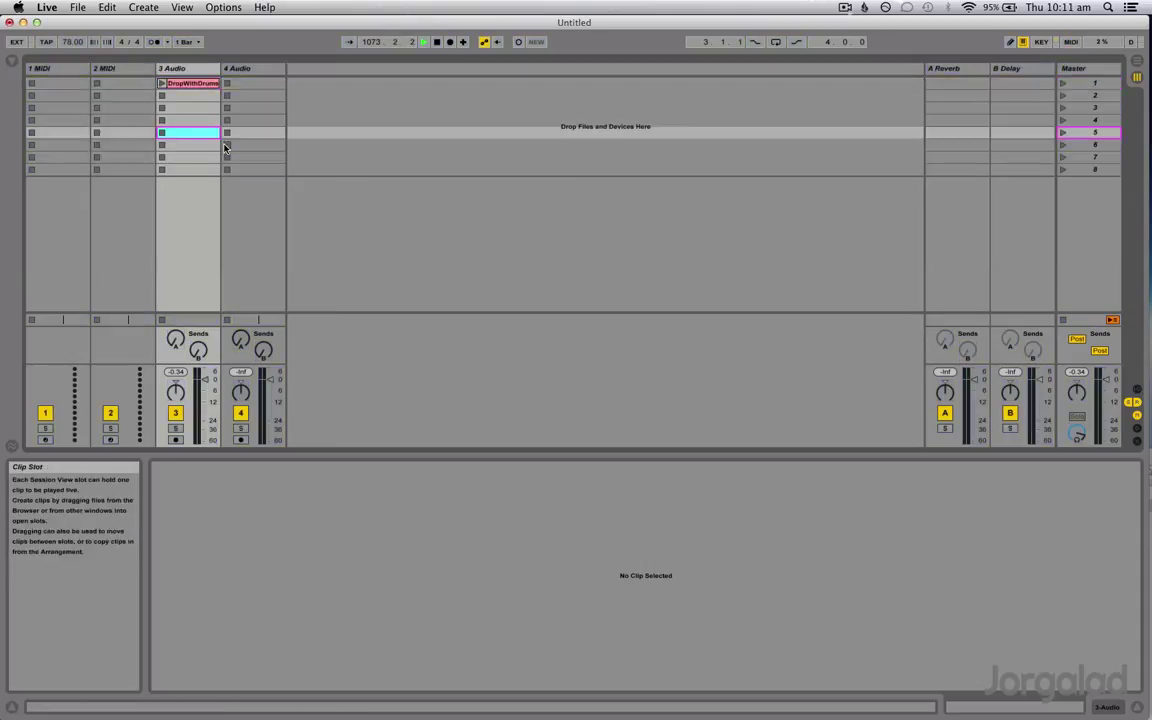
Move the selection slot by slot around the four tracks' clip grid, ending on scene 4 of 1 MIDI
{"action": "key", "text": "Up"}
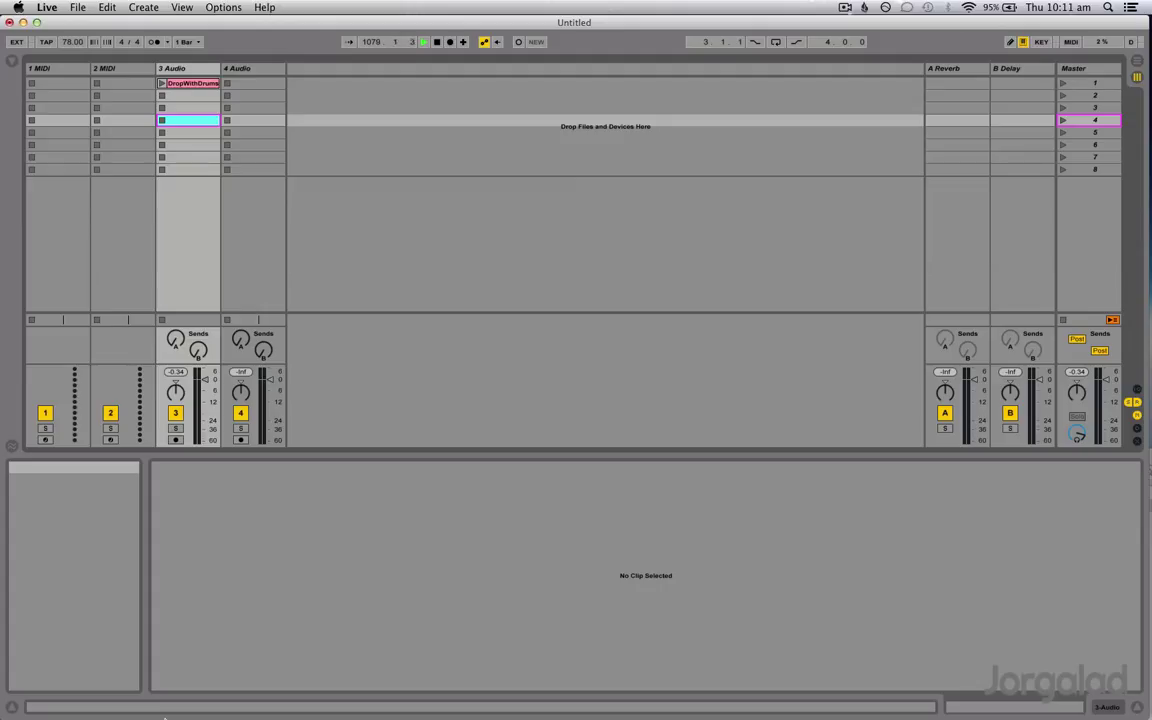
{"action": "key", "text": "Right"}
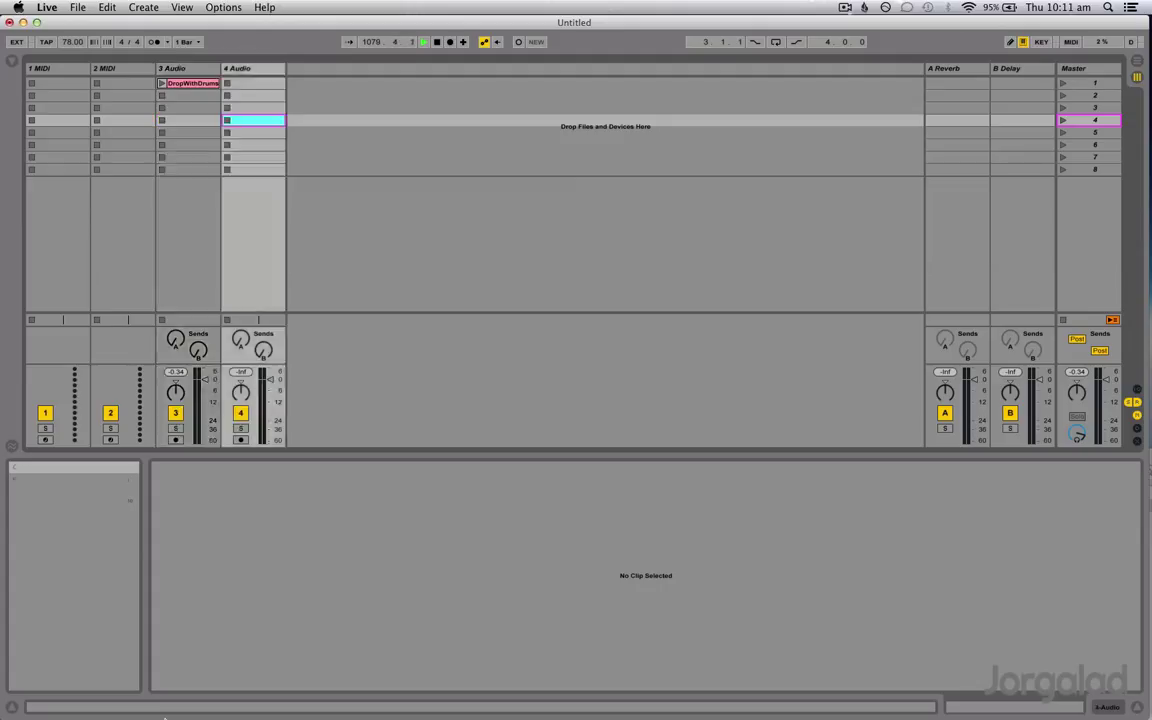
{"action": "key", "text": "Left"}
{"action": "key", "text": "Left"}
{"action": "key", "text": "Down"}
{"action": "key", "text": "Right"}
{"action": "key", "text": "Down"}
{"action": "key", "text": "Right"}
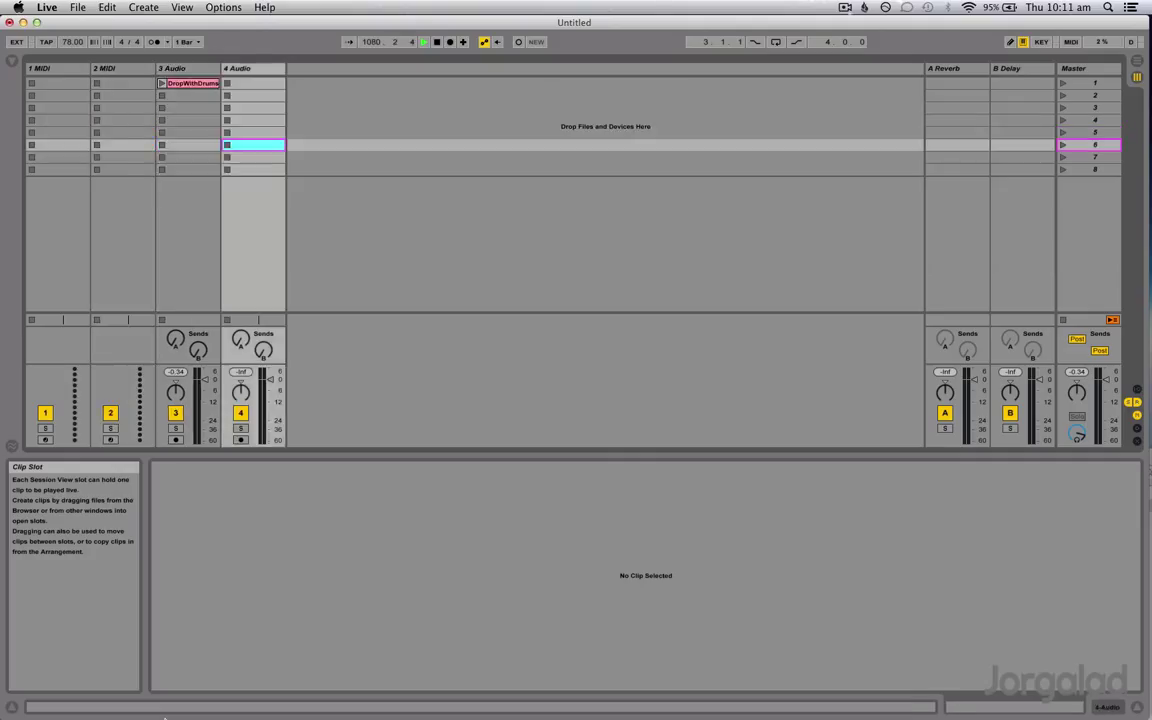
{"action": "key", "text": "Down"}
{"action": "key", "text": "Left"}
{"action": "key", "text": "Left"}
{"action": "key", "text": "Up"}
{"action": "key", "text": "Left"}
{"action": "key", "text": "Up"}
{"action": "key", "text": "Up"}
{"action": "key", "text": "Up"}
{"action": "key", "text": "Right"}
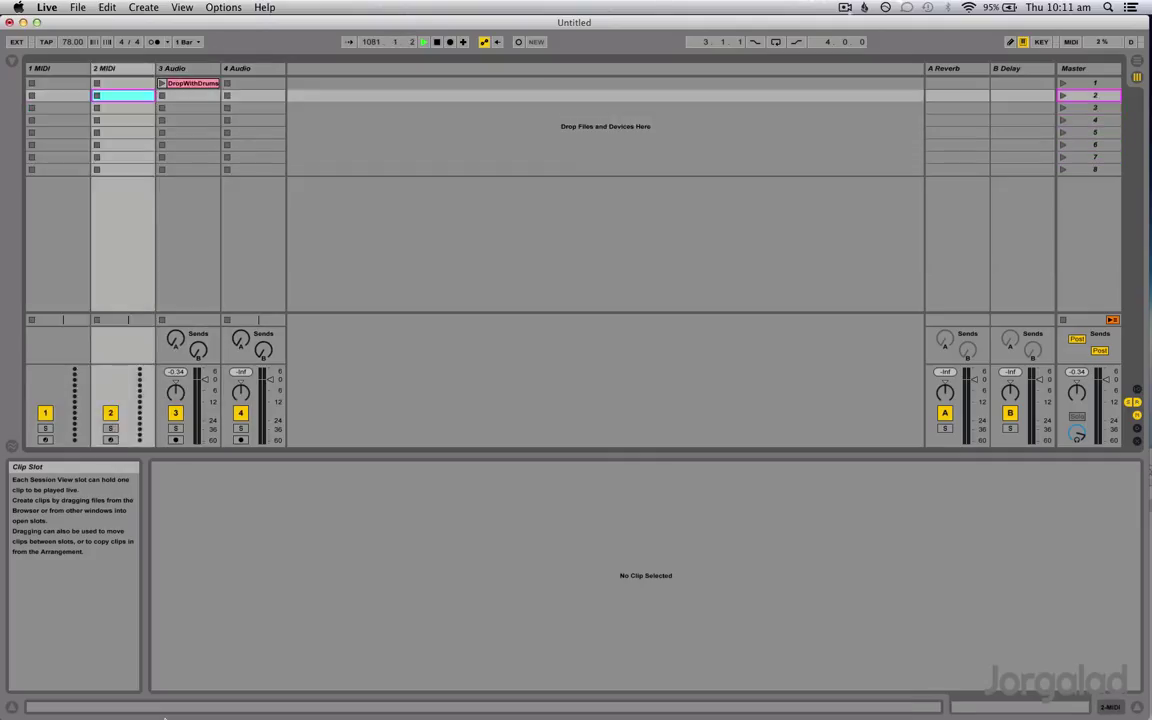
{"action": "key", "text": "Right"}
{"action": "key", "text": "Down"}
{"action": "key", "text": "Right"}
{"action": "key", "text": "Down"}
{"action": "key", "text": "Left"}
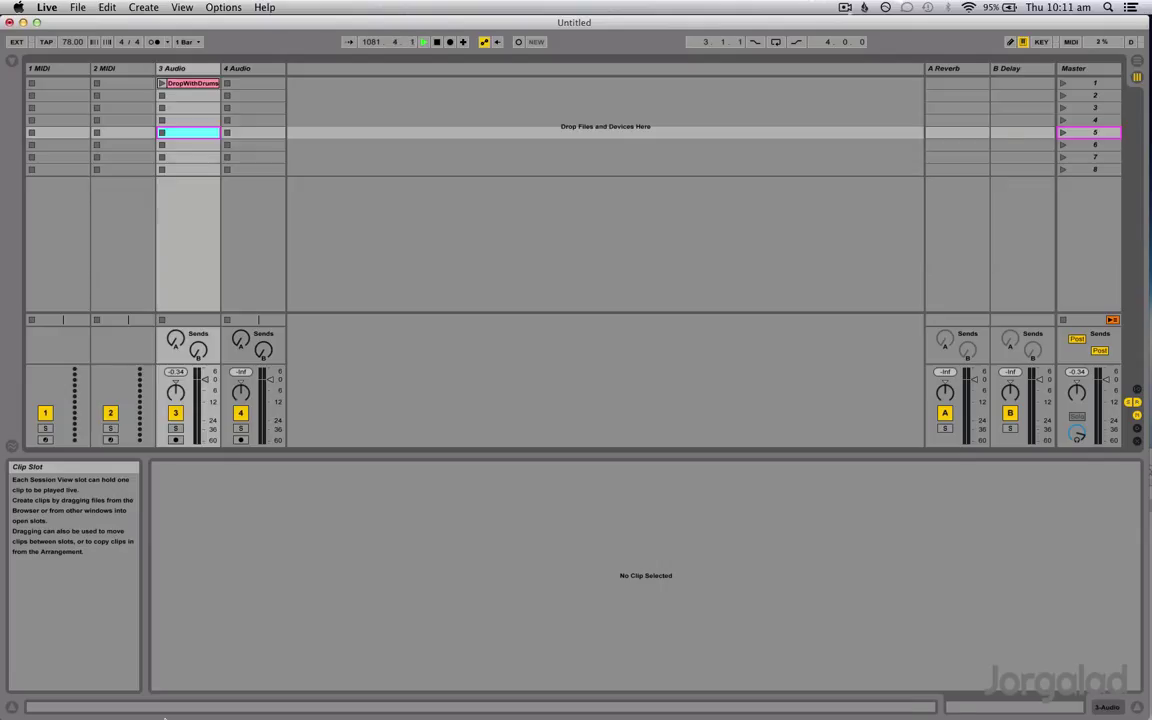
{"action": "key", "text": "Left"}
{"action": "key", "text": "Right"}
{"action": "key", "text": "Down"}
{"action": "key", "text": "Down"}
{"action": "key", "text": "Down"}
{"action": "key", "text": "Right"}
{"action": "key", "text": "Up"}
{"action": "key", "text": "Left"}
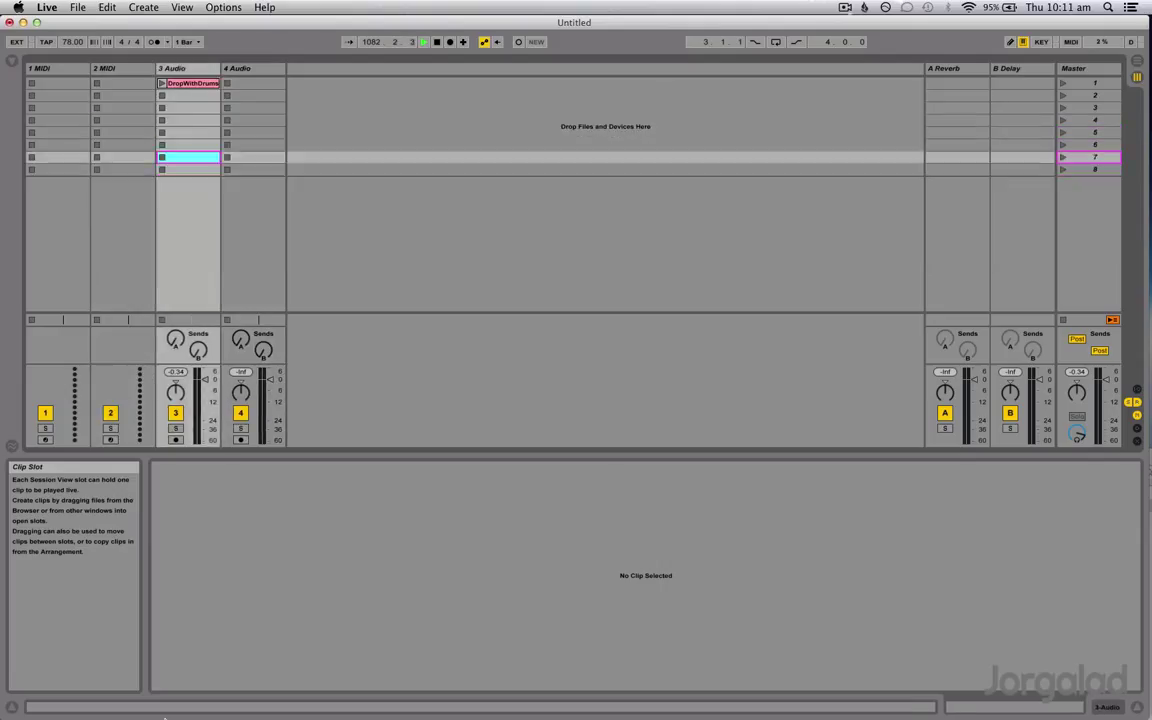
{"action": "key", "text": "Up"}
{"action": "key", "text": "Left"}
{"action": "key", "text": "Up"}
{"action": "key", "text": "Left"}
{"action": "key", "text": "Up"}
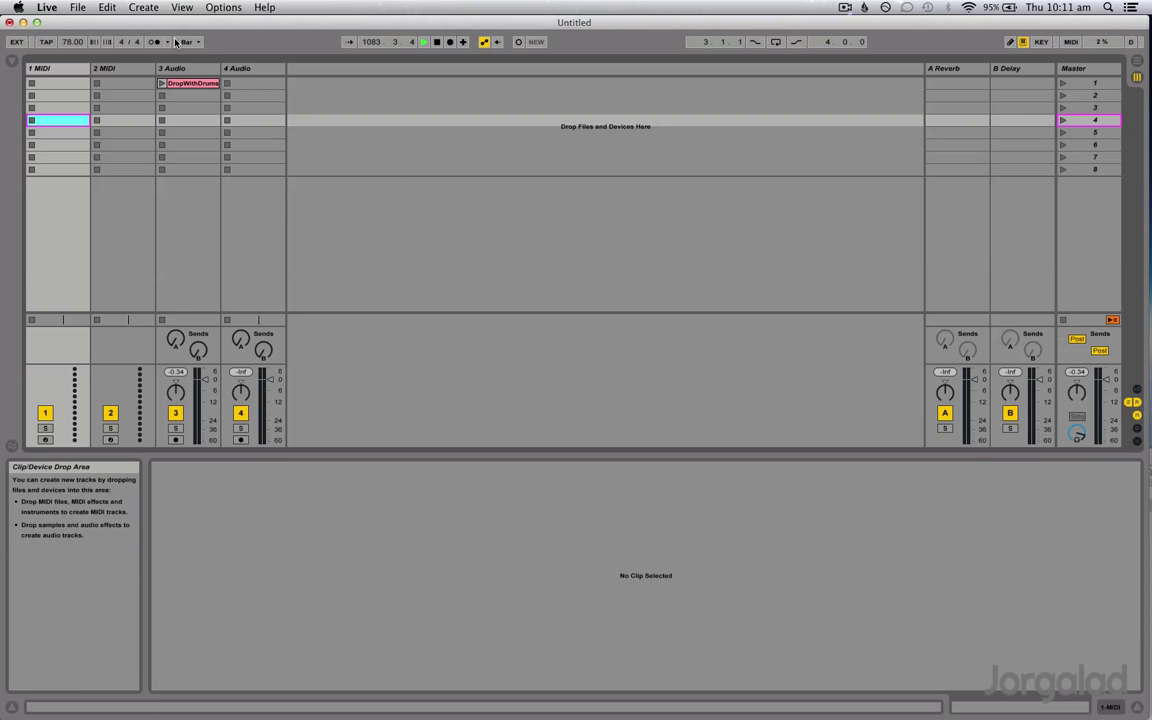
Examine the available control surfaces in Live's MIDI preferences, then select the scene 4 slot of 4 Audio
{"action": "left_click", "coordinate": [47, 7]}
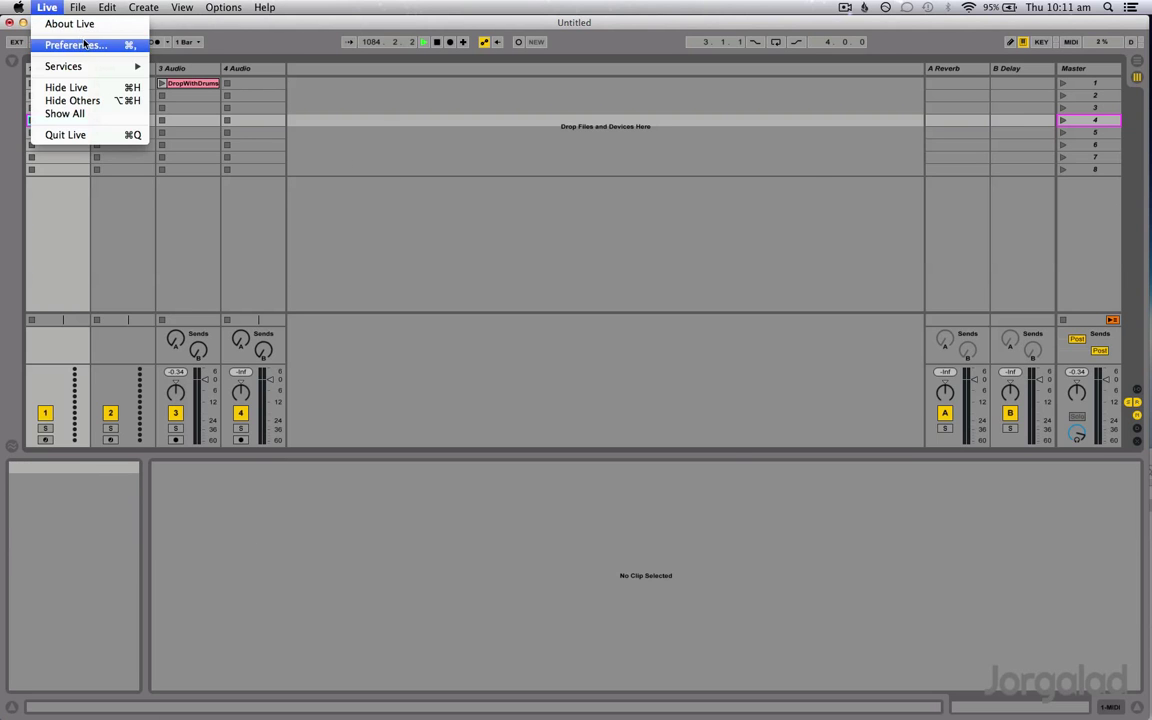
{"action": "left_click", "coordinate": [76, 44]}
{"action": "left_click", "coordinate": [520, 231]}
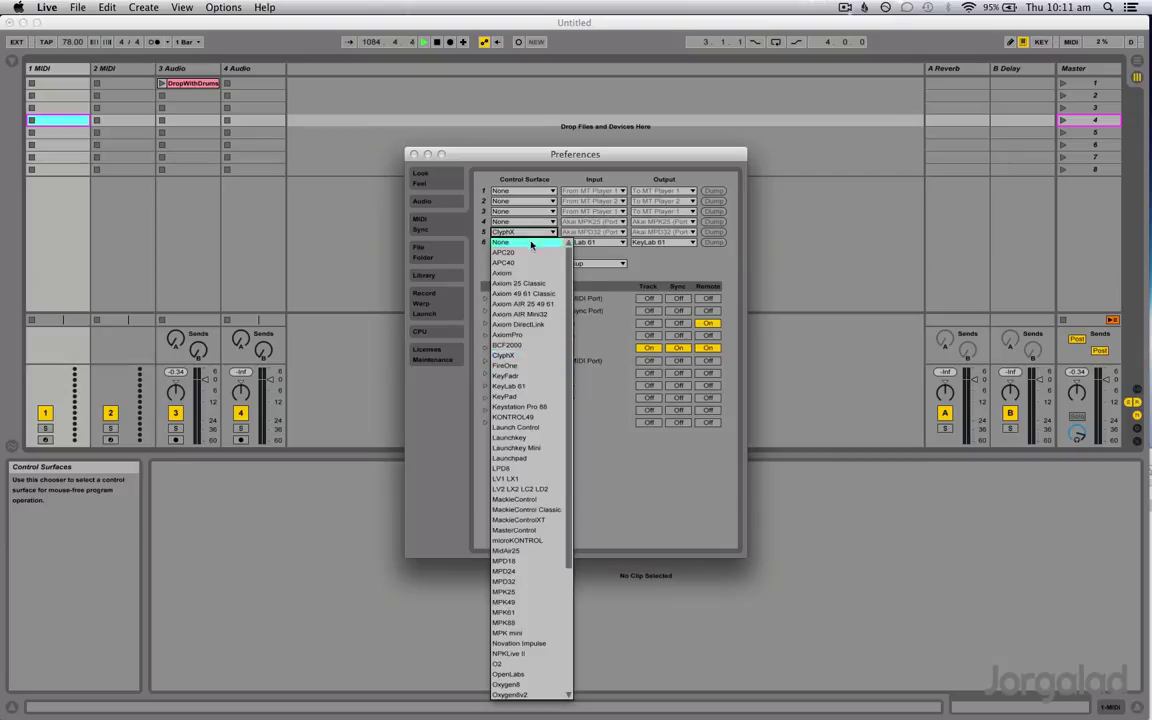
{"action": "left_click", "coordinate": [478, 218]}
{"action": "left_click", "coordinate": [414, 154]}
{"action": "left_click", "coordinate": [266, 121]}
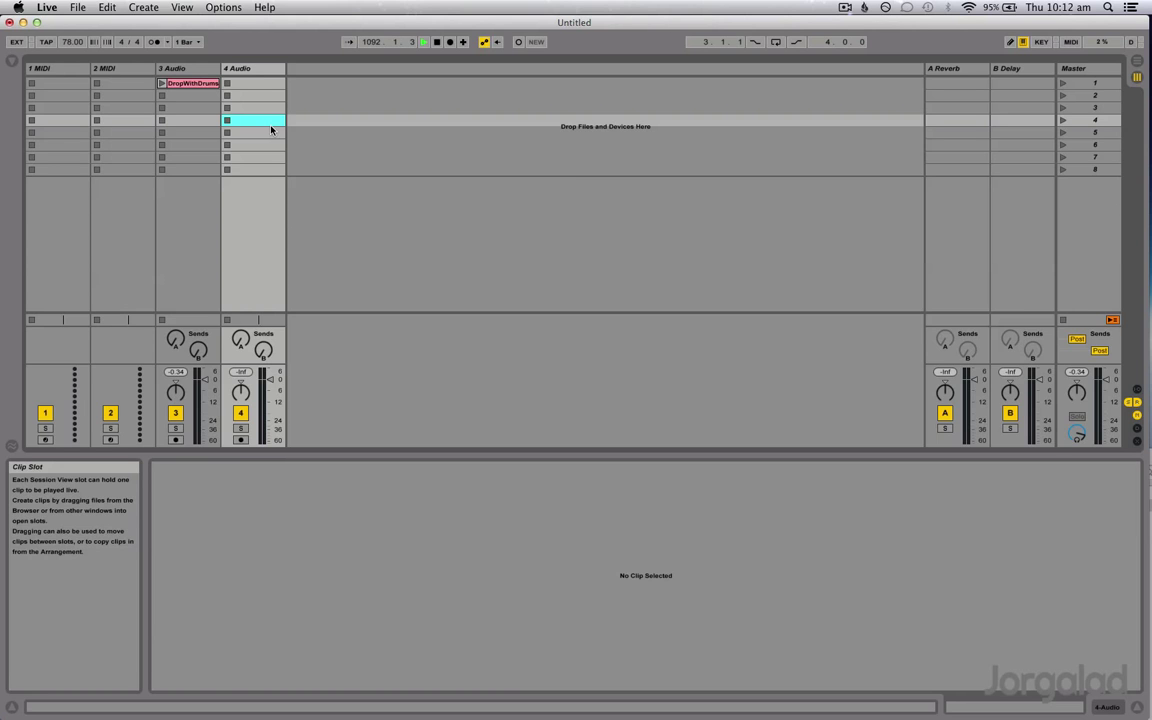
Switch to Bome's Midi Translator Pro and reposition its window so it is fully visible
{"action": "mouse_move", "coordinate": [1140, 470]}
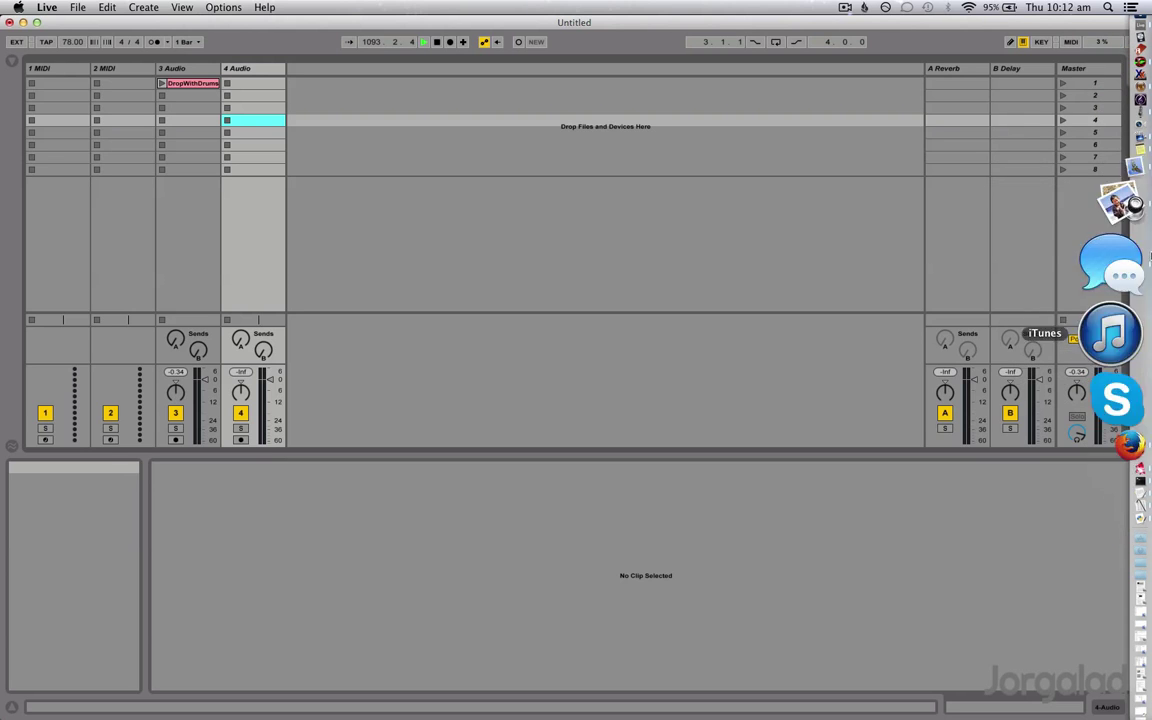
{"action": "left_click", "coordinate": [1134, 118]}
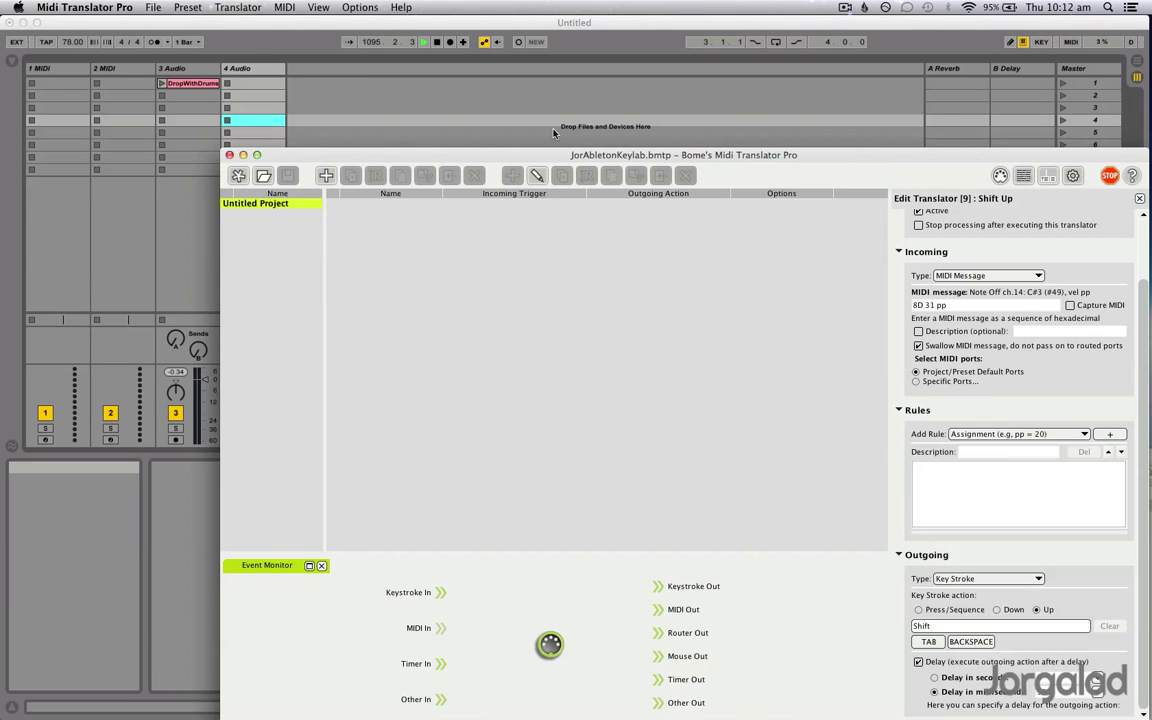
{"action": "left_click_drag", "start_coordinate": [546, 159], "coordinate": [472, 84]}
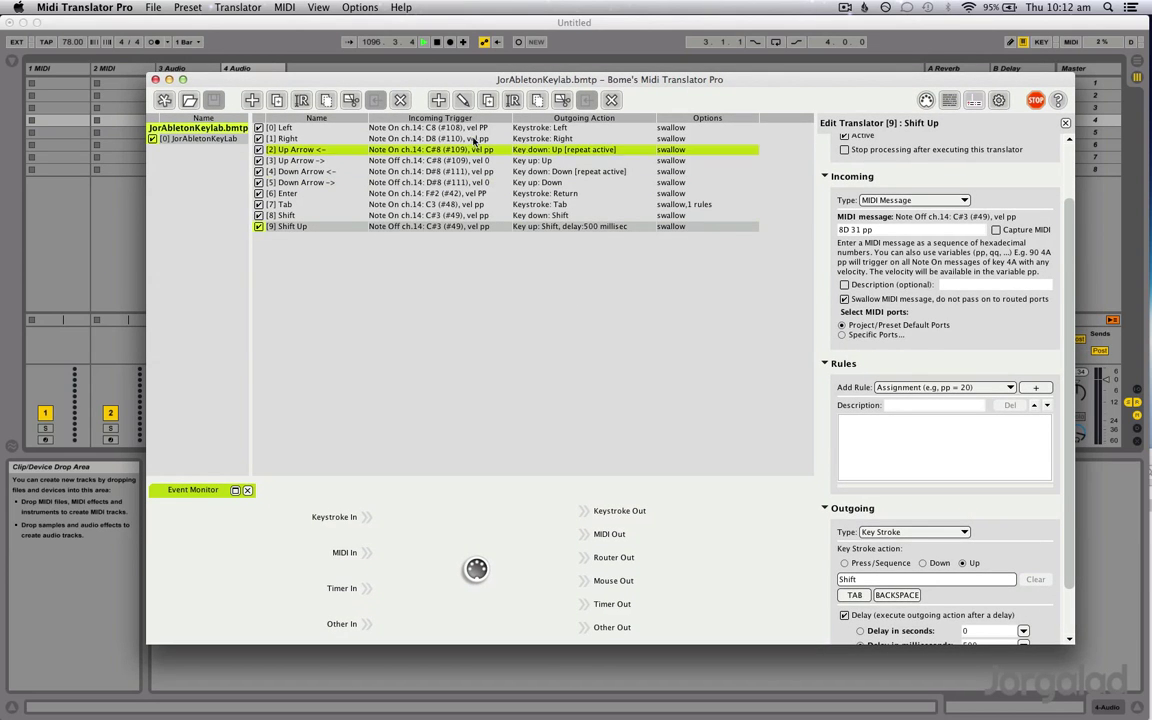
Add a new translator with its default name and capture incoming MIDI messages from the controller
{"action": "left_click", "coordinate": [439, 101]}
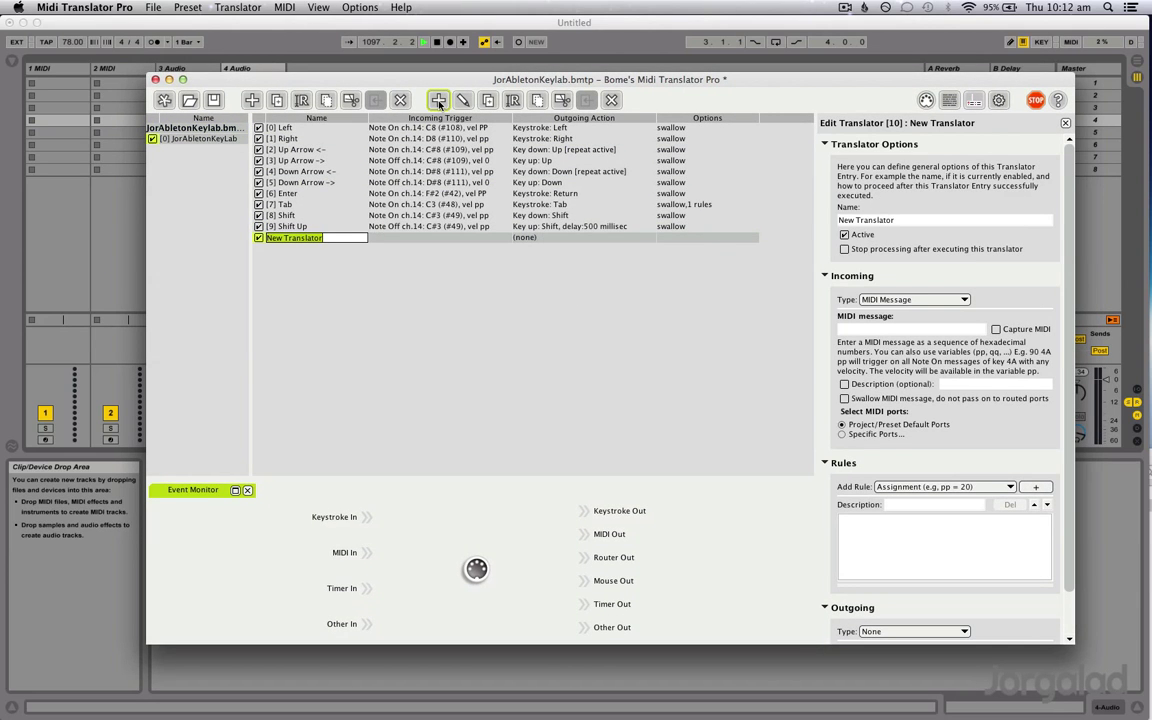
{"action": "key", "text": "Return"}
{"action": "scroll", "coordinate": [1007, 333], "scroll_direction": "down", "scroll_amount": 2}
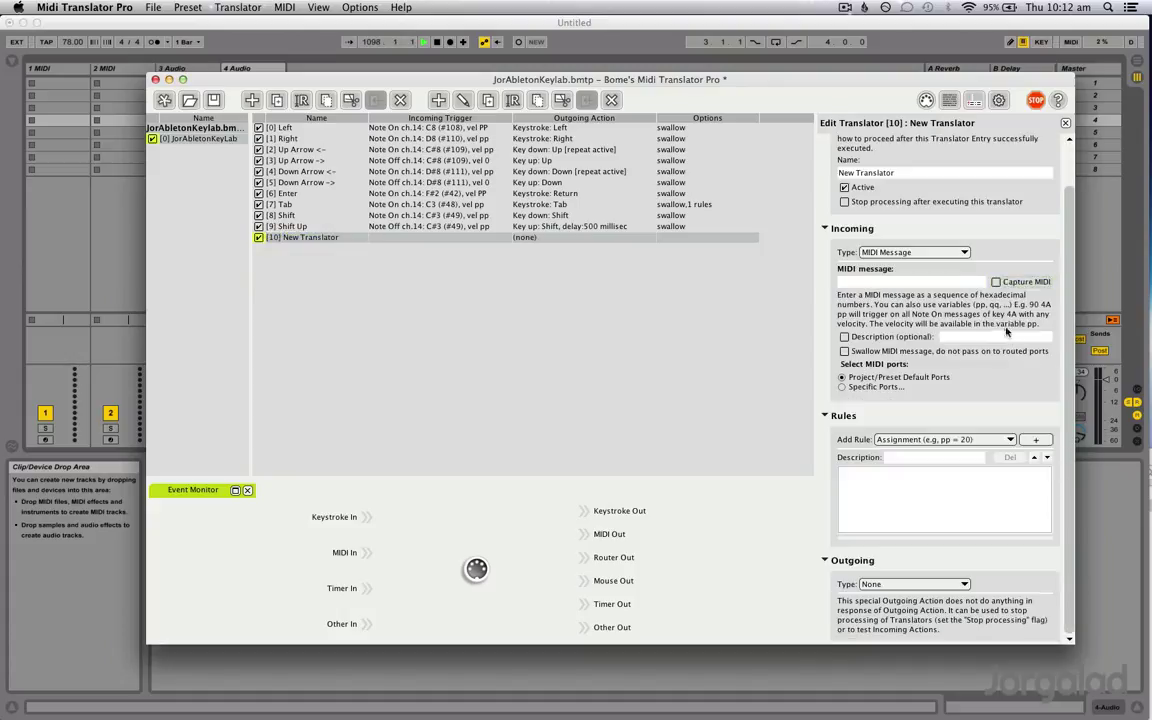
{"action": "left_click", "coordinate": [996, 282]}
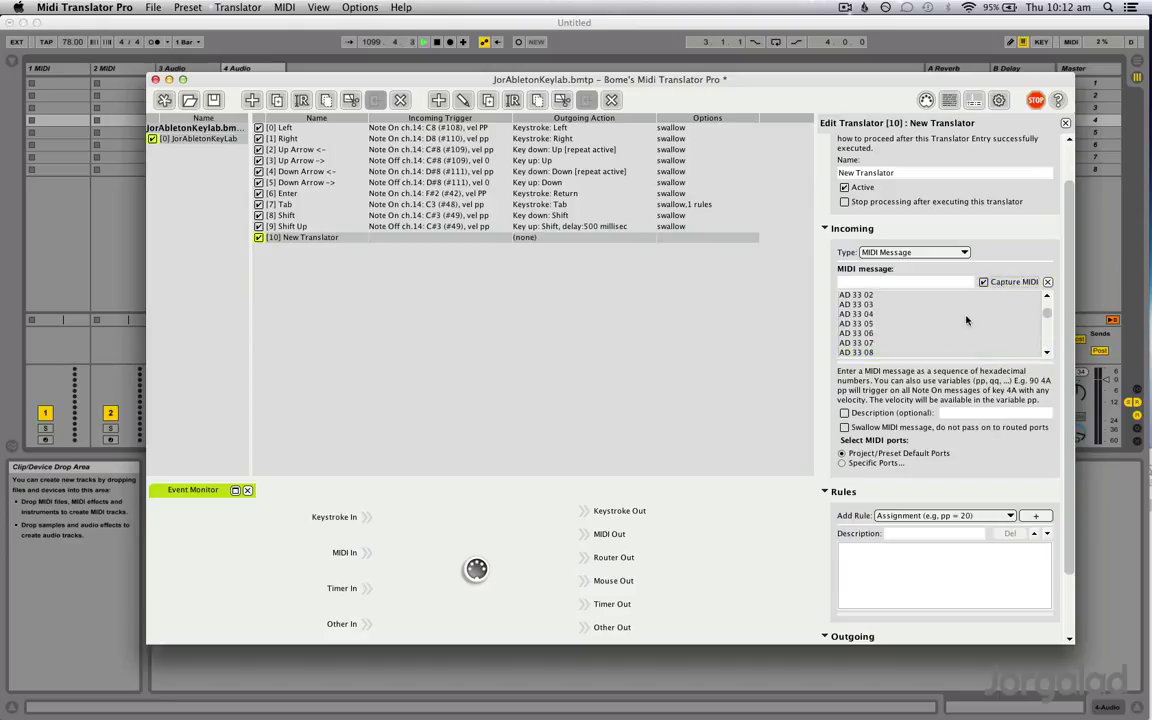
{"action": "scroll", "coordinate": [966, 320], "scroll_direction": "up", "scroll_amount": 10}
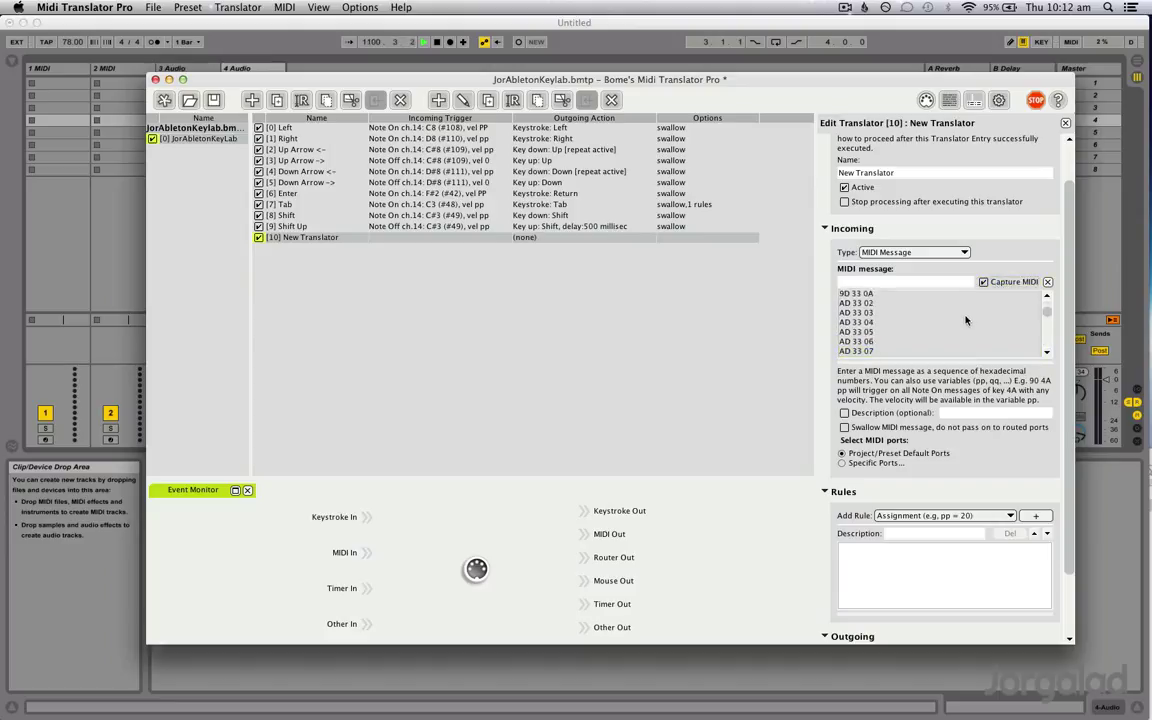
{"action": "scroll", "coordinate": [963, 316], "scroll_direction": "down", "scroll_amount": 10}
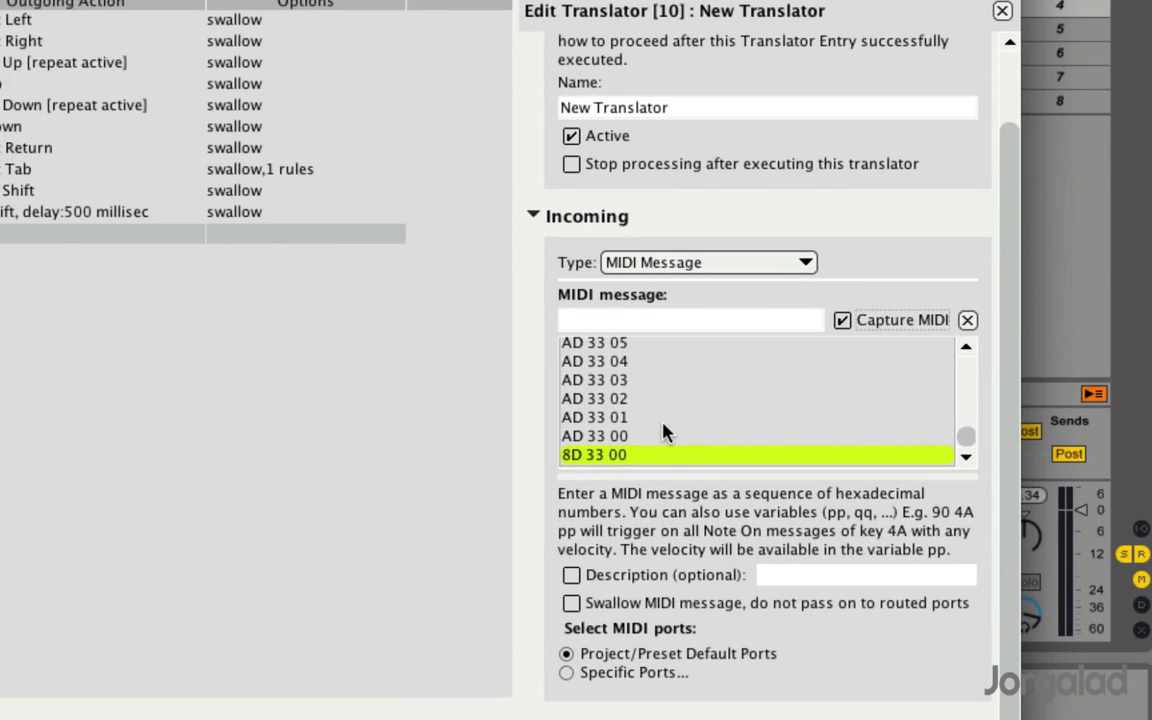
Try captured aftertouch messages such as AD 33 01, AD 33 03 and AD 33 05 as the incoming trigger
{"action": "left_click", "coordinate": [891, 334]}
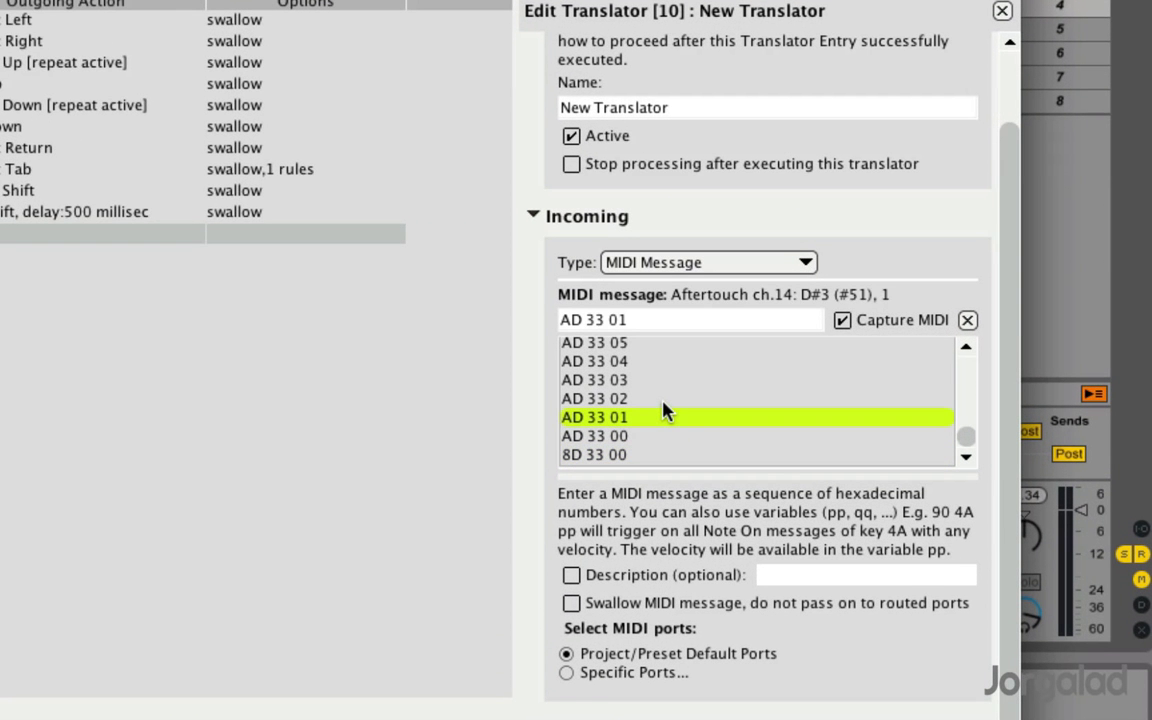
{"action": "left_click", "coordinate": [663, 404]}
{"action": "left_click", "coordinate": [664, 382]}
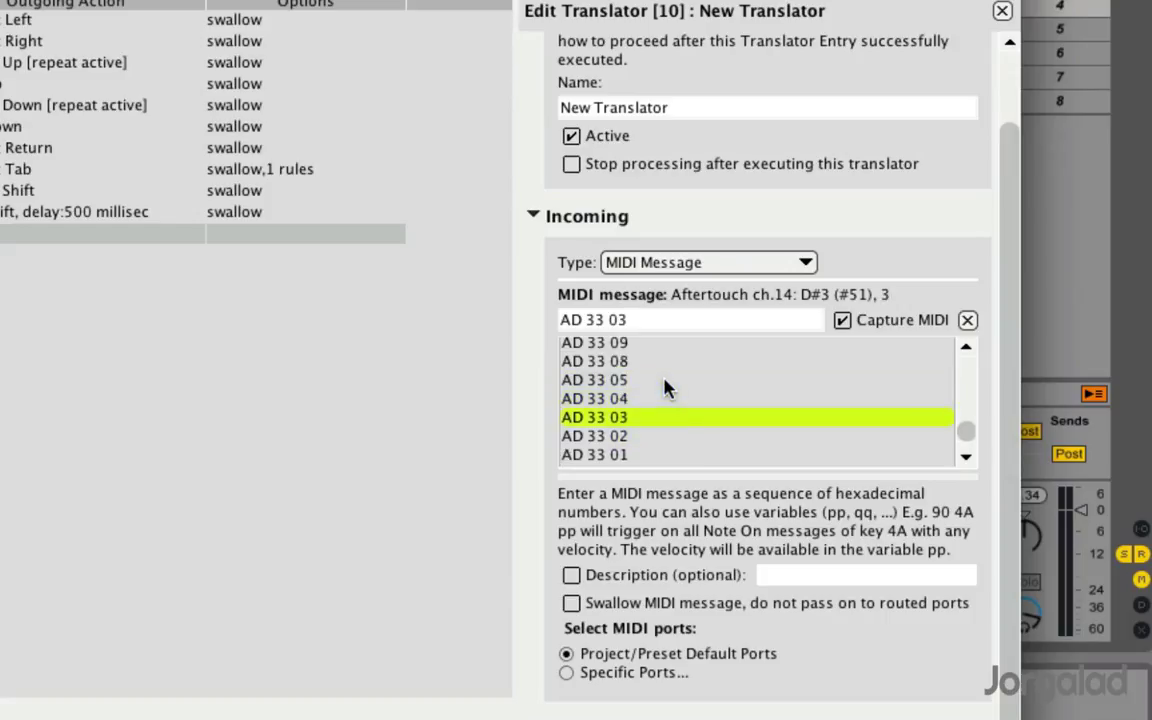
{"action": "left_click", "coordinate": [662, 380]}
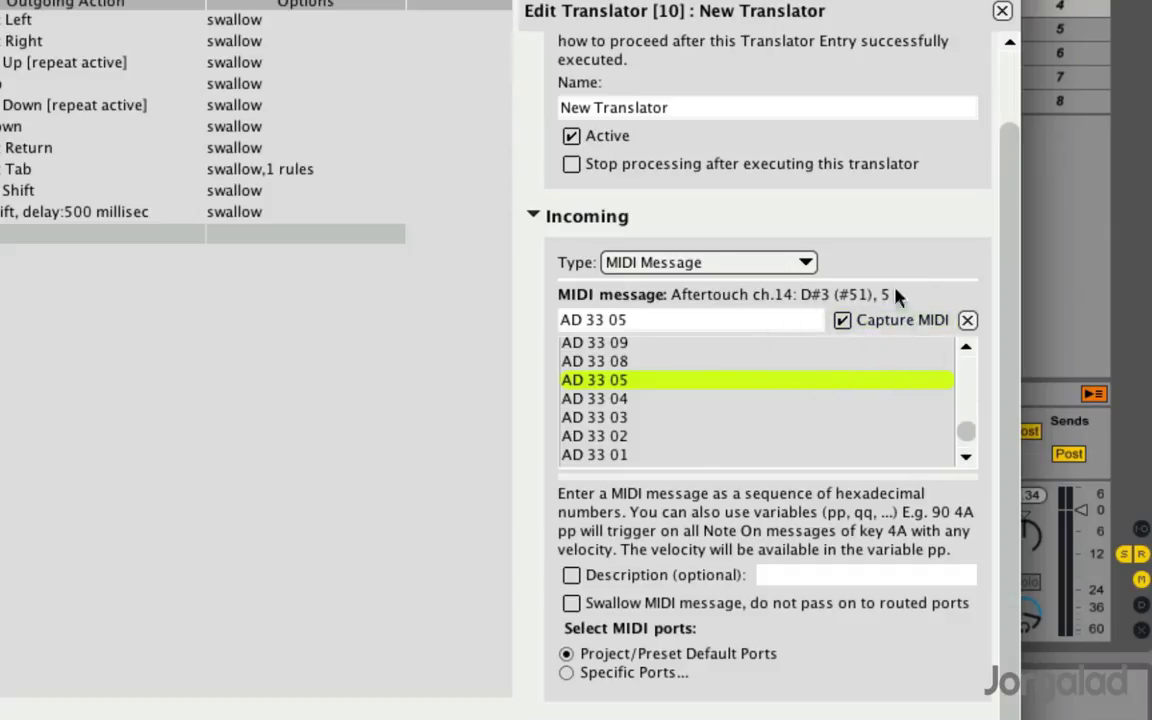
Pick the captured note-on message 9D 33 08 as incoming trigger and generalize its velocity to make it 9D 33 pp
{"action": "scroll", "coordinate": [735, 433], "scroll_direction": "up", "scroll_amount": 5}
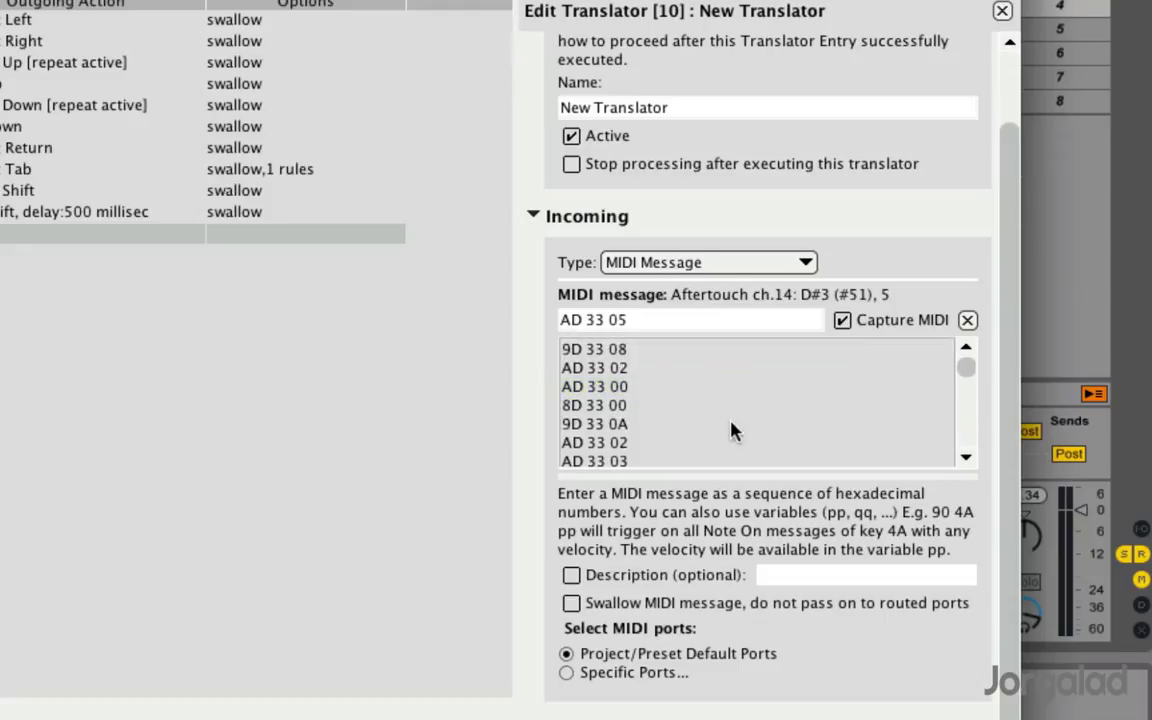
{"action": "left_click", "coordinate": [577, 352]}
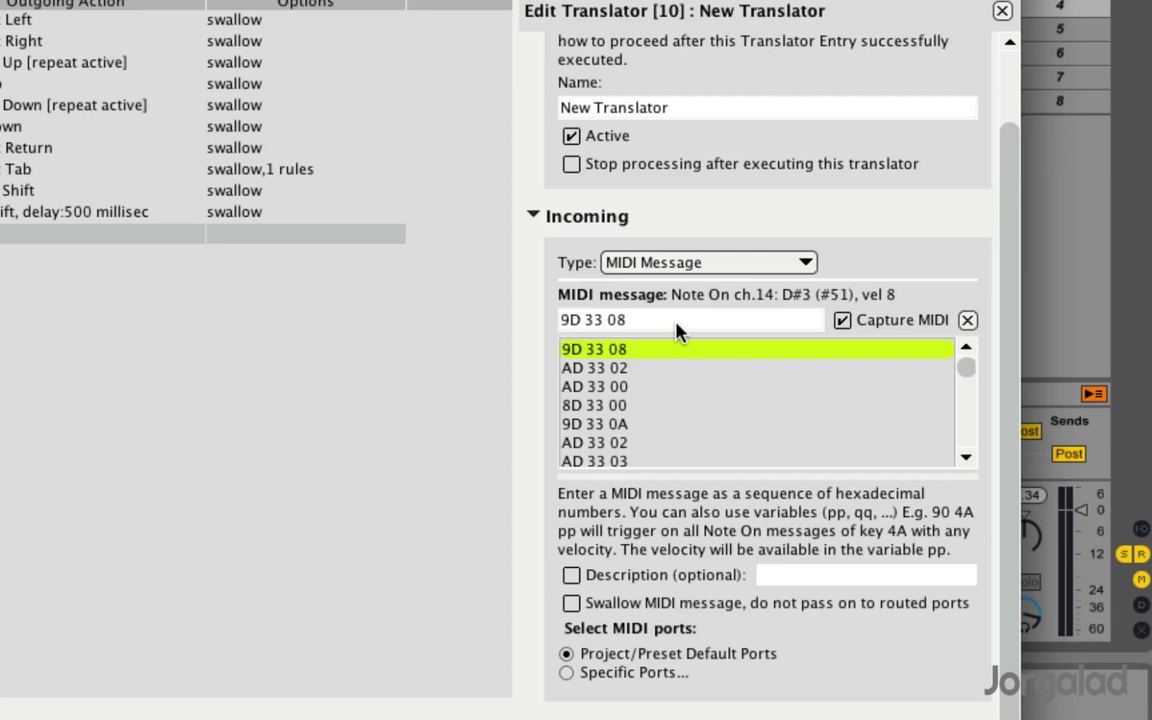
{"action": "key", "text": "BackSpace"}
{"action": "key", "text": "BackSpace"}
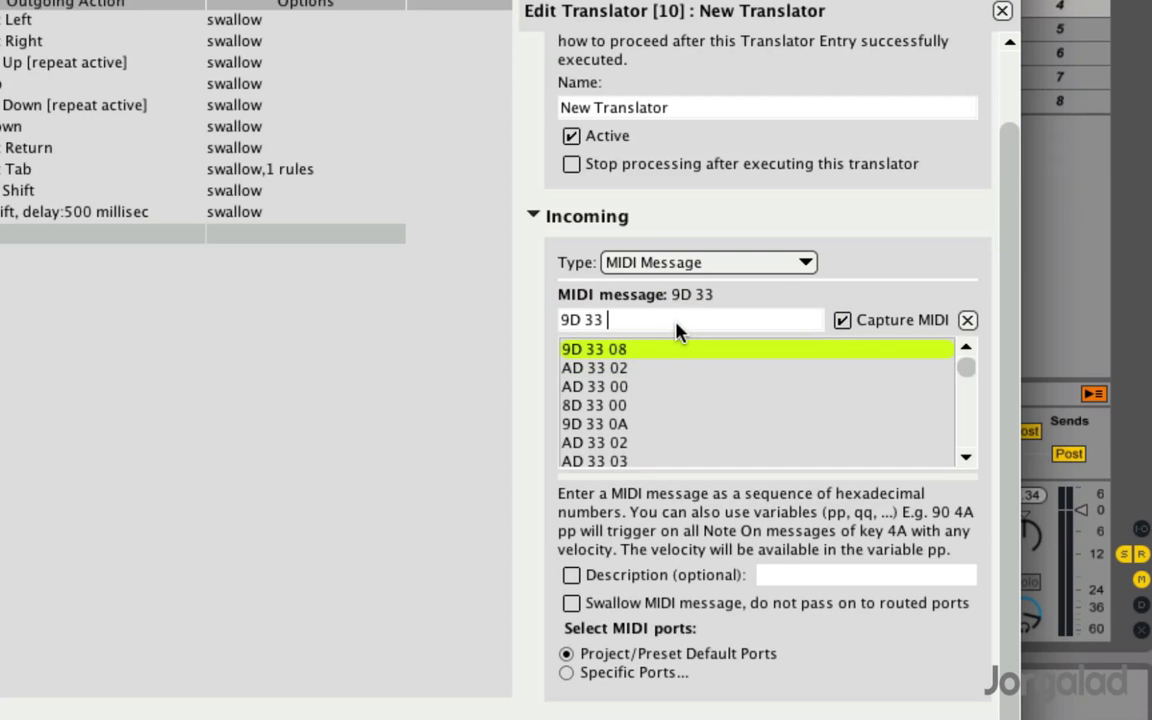
{"action": "type", "text": "pp"}
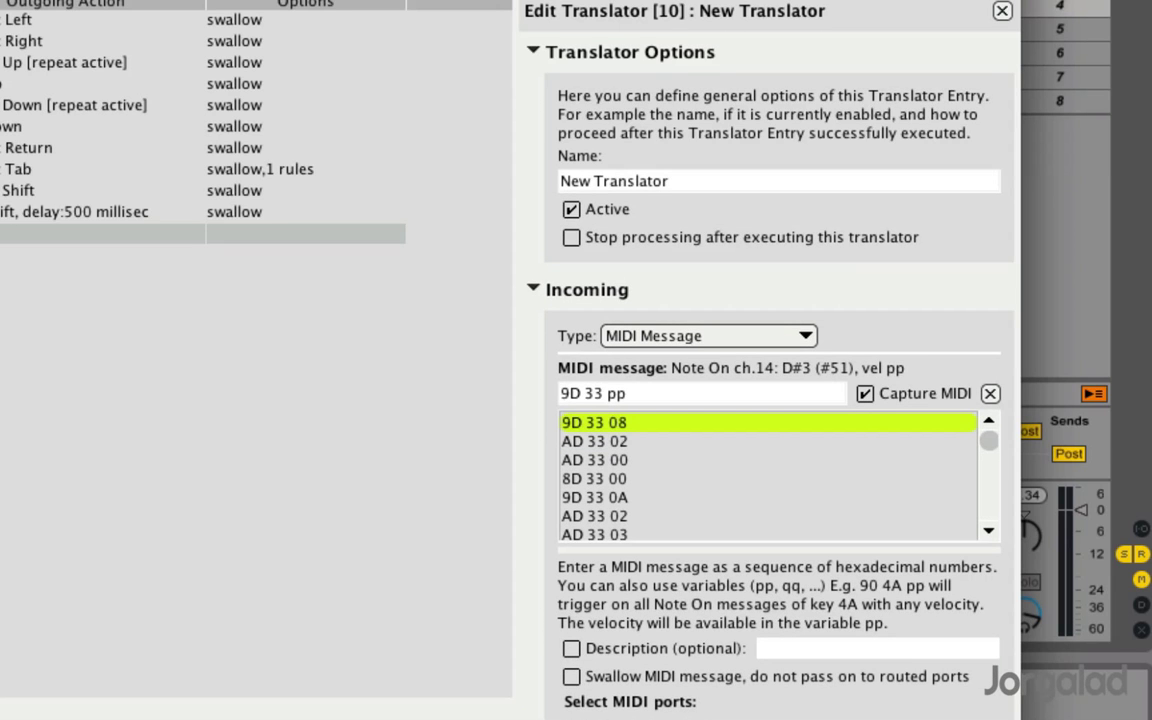
Set the new translator's outgoing action to a Key Stroke that sends the Right arrow
{"action": "left_click", "coordinate": [735, 518]}
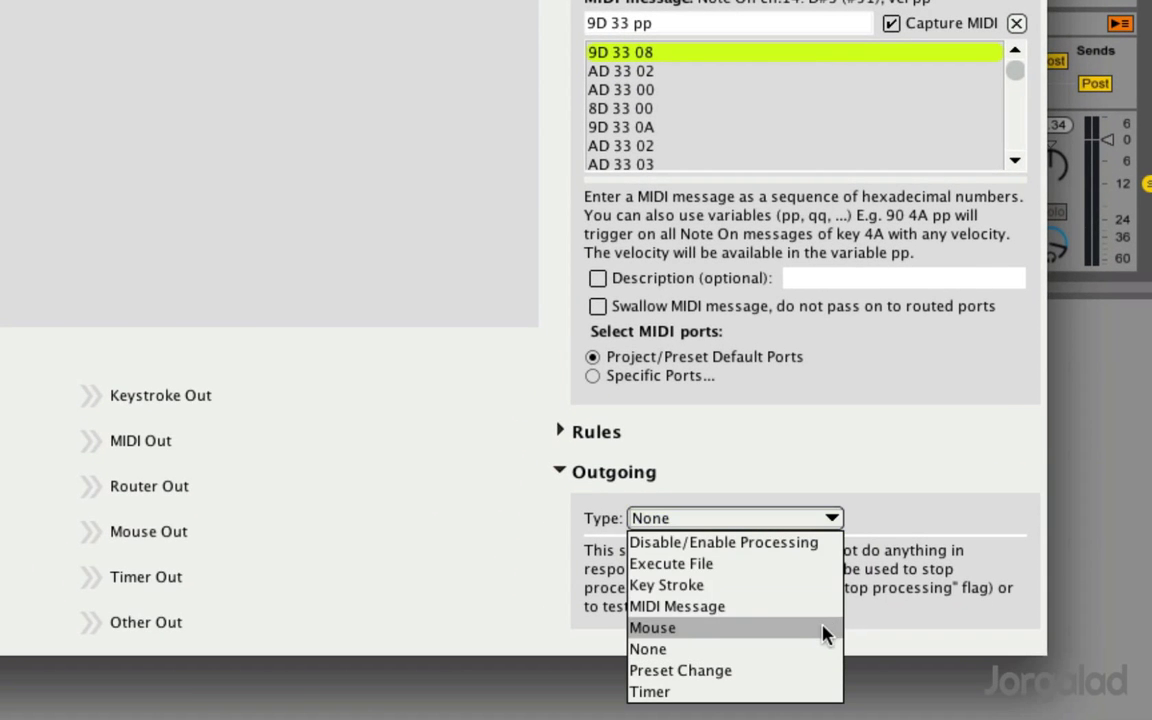
{"action": "left_click", "coordinate": [800, 592]}
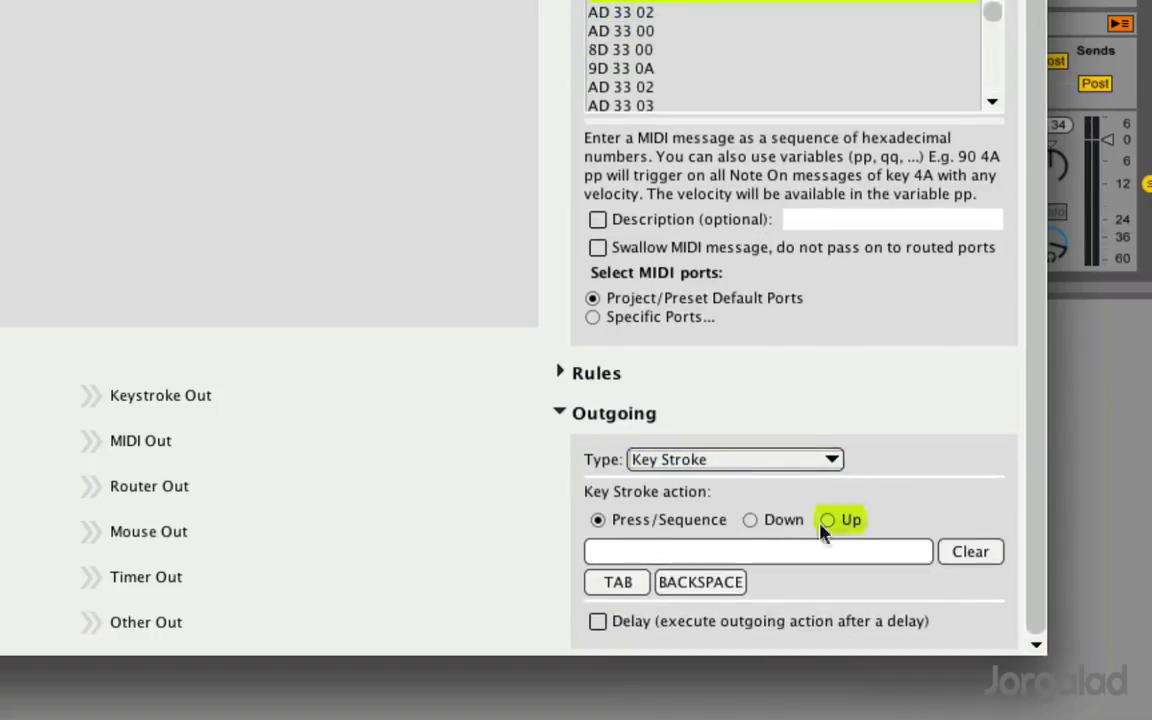
{"action": "left_click", "coordinate": [628, 563]}
{"action": "key", "text": "Right"}
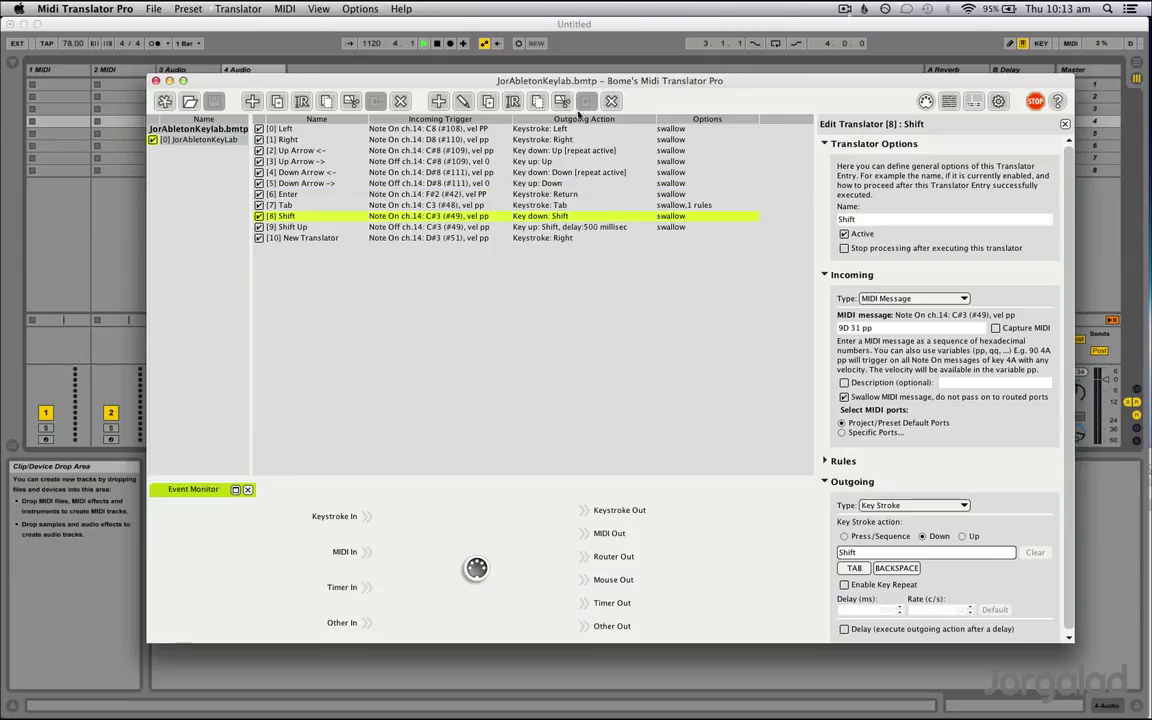
Switch to Ableton Live, select the scene 3 slot on track 2 MIDI and step the selection across to the Master track
{"action": "left_click", "coordinate": [118, 83]}
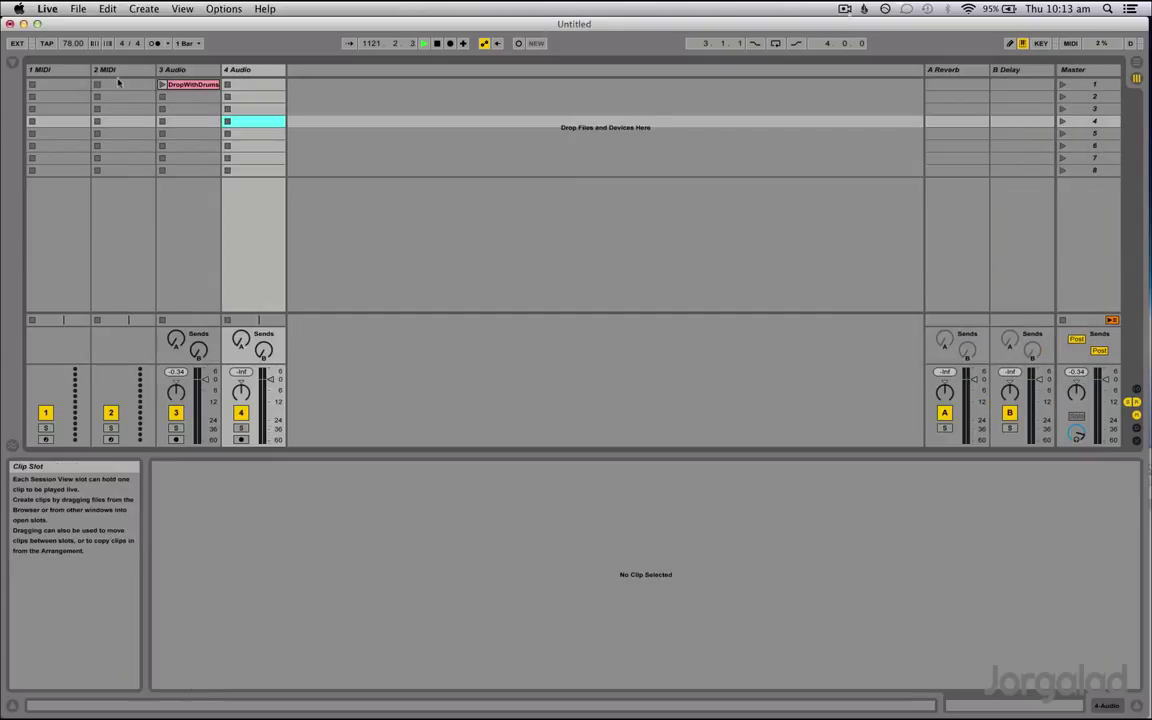
{"action": "left_click", "coordinate": [137, 110]}
{"action": "key", "text": "Right"}
{"action": "key", "text": "Right"}
{"action": "left_click", "coordinate": [137, 110]}
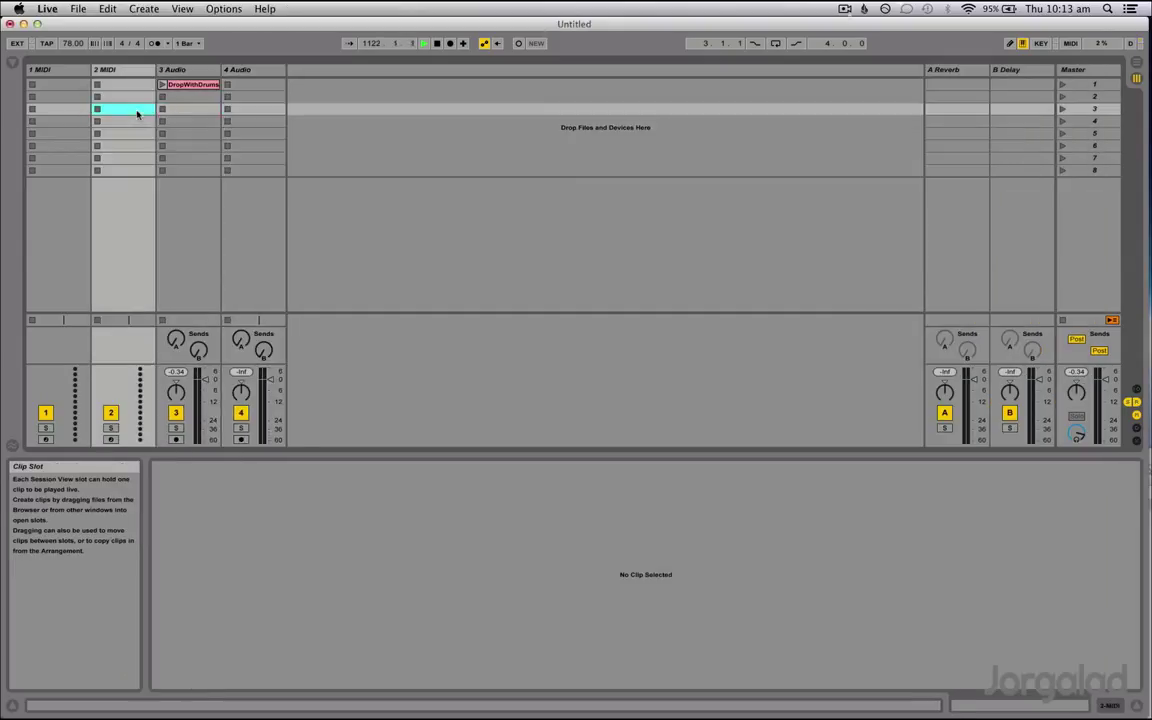
{"action": "key", "text": "Right"}
{"action": "key", "text": "Right"}
{"action": "key", "text": "Right"}
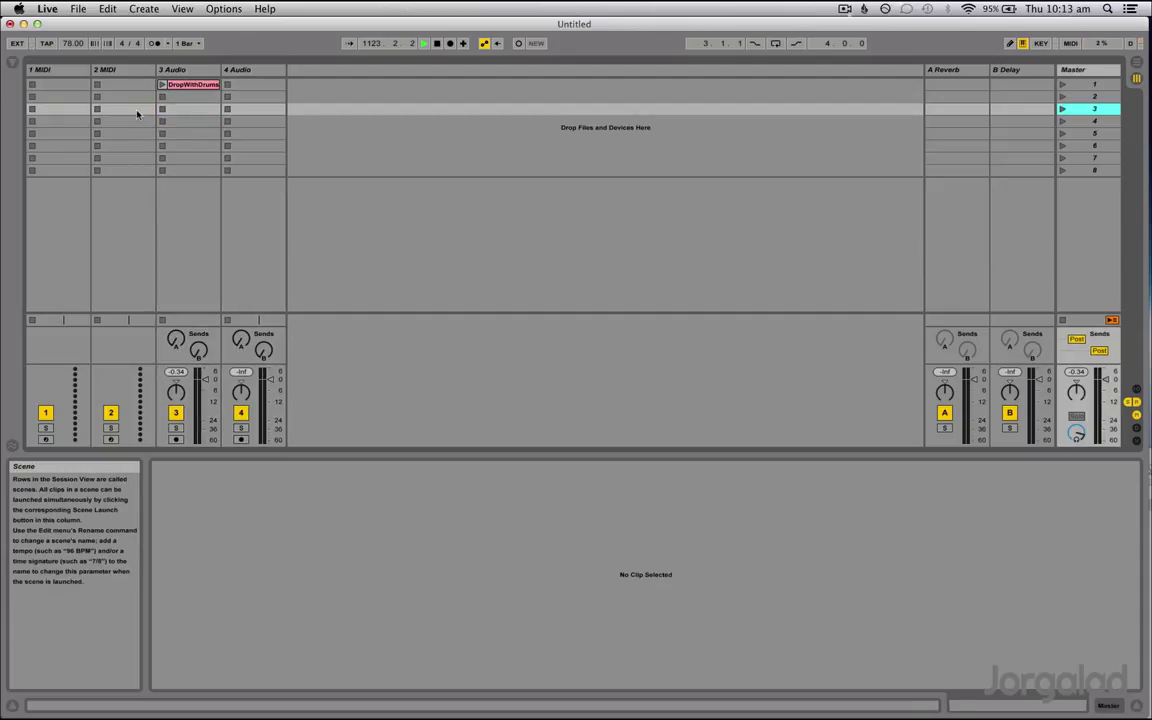
Step the selection back to the DropWithDrums clip on track 3 Audio and launch it
{"action": "key", "text": "Left"}
{"action": "key", "text": "Left"}
{"action": "key", "text": "Left"}
{"action": "key", "text": "Left"}
{"action": "key", "text": "Right"}
{"action": "key", "text": "Right"}
{"action": "key", "text": "Up"}
{"action": "key", "text": "Up"}
{"action": "key", "text": "Return"}
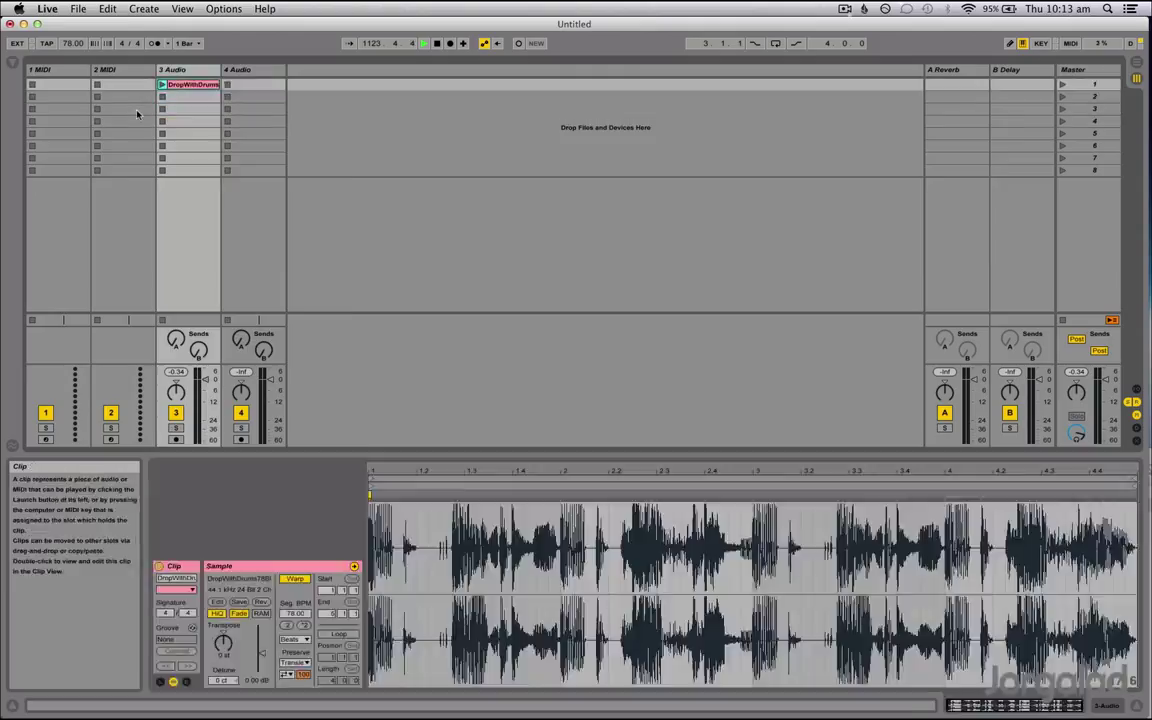
Step the slot selection down to scene 6, across to track 1 MIDI, and back up to scene 4 on track 2 MIDI
{"action": "key", "text": "Down"}
{"action": "key", "text": "Down"}
{"action": "key", "text": "Down"}
{"action": "key", "text": "Down"}
{"action": "key", "text": "Down"}
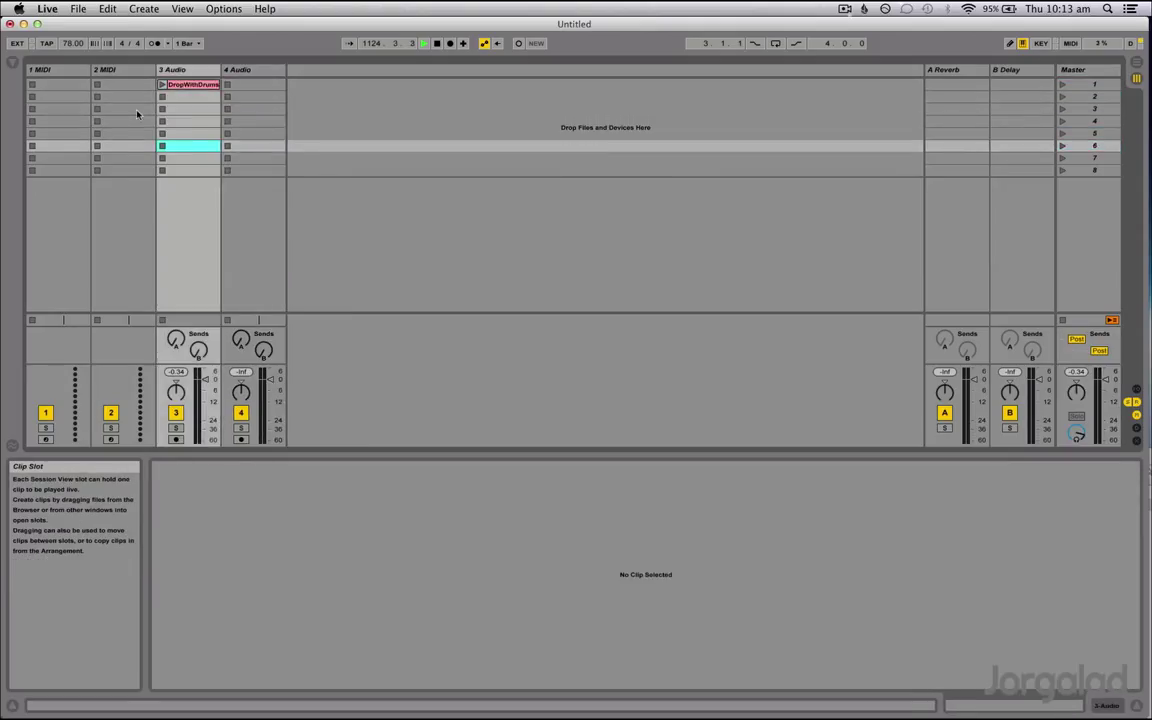
{"action": "key", "text": "Right"}
{"action": "key", "text": "Left"}
{"action": "key", "text": "Left"}
{"action": "key", "text": "Left"}
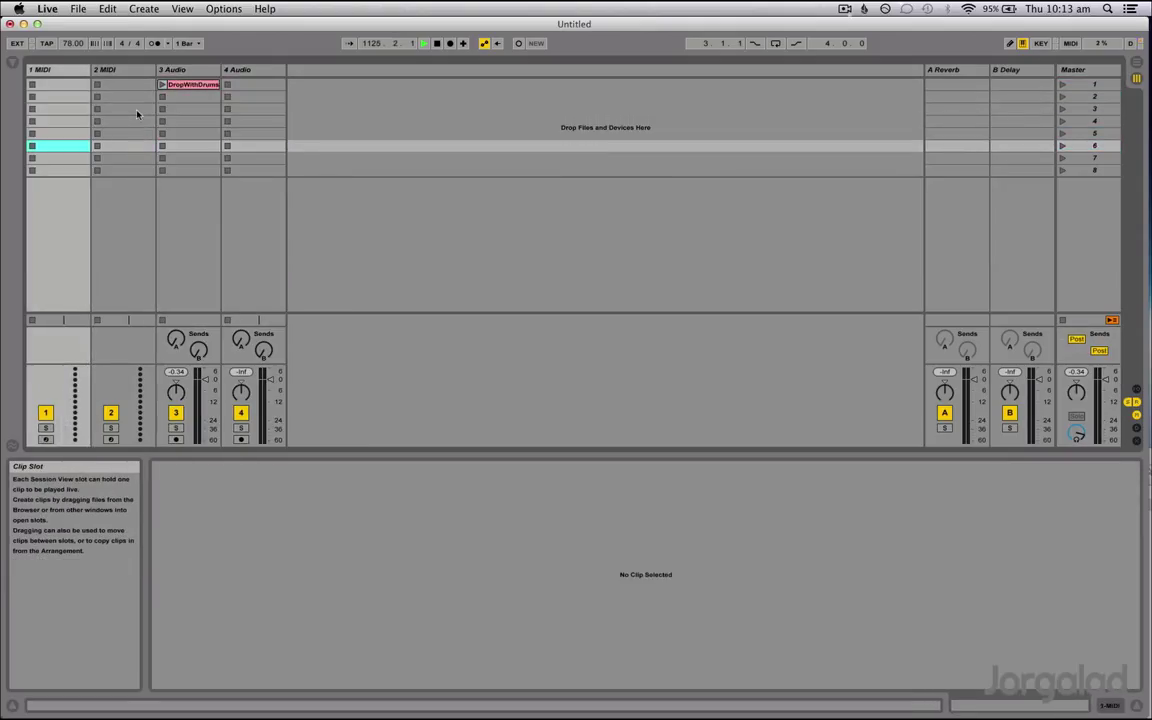
{"action": "key", "text": "Up"}
{"action": "key", "text": "Up"}
{"action": "key", "text": "Right"}
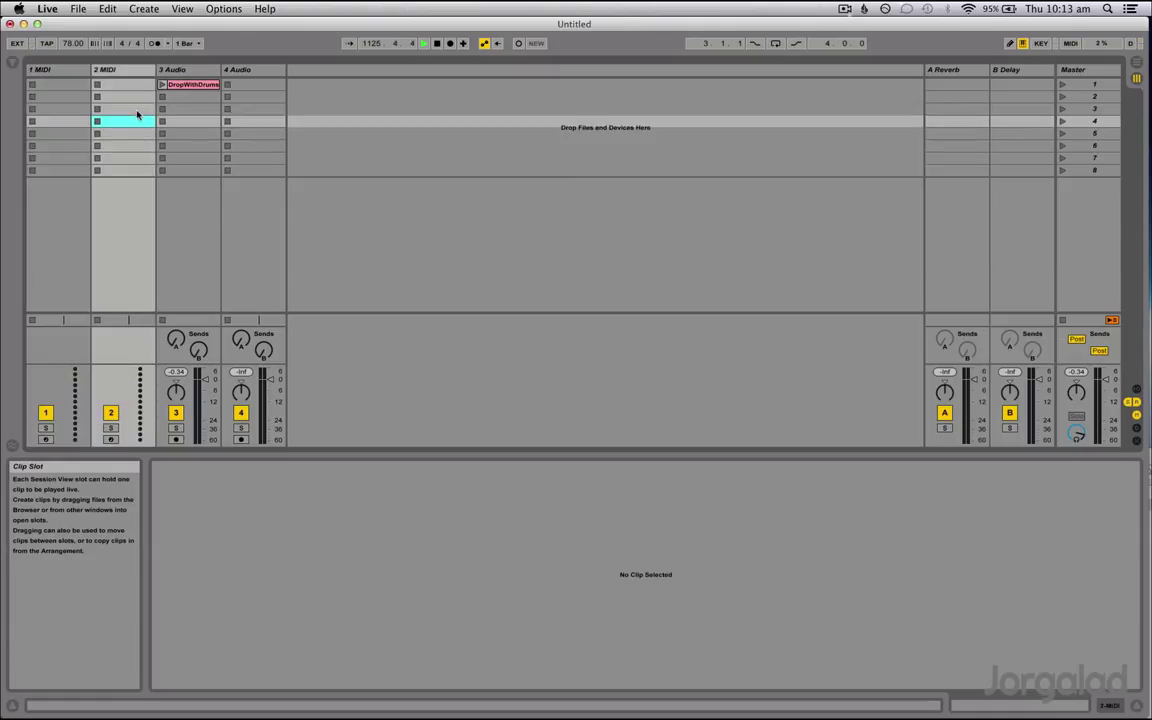
Test toggling between Session and Arrangement views and between Clip and Device views, ending in Session View
{"action": "key", "text": "Tab"}
{"action": "key", "text": "Tab"}
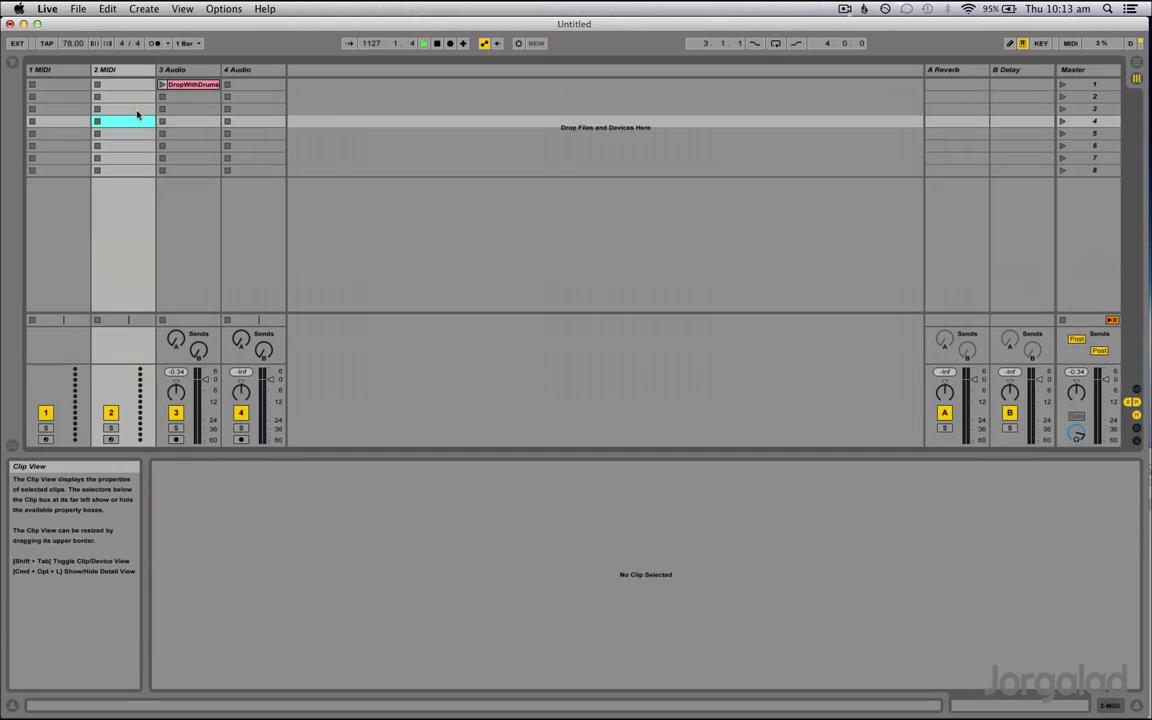
{"action": "left_click", "coordinate": [138, 115]}
{"action": "key", "text": "Tab"}
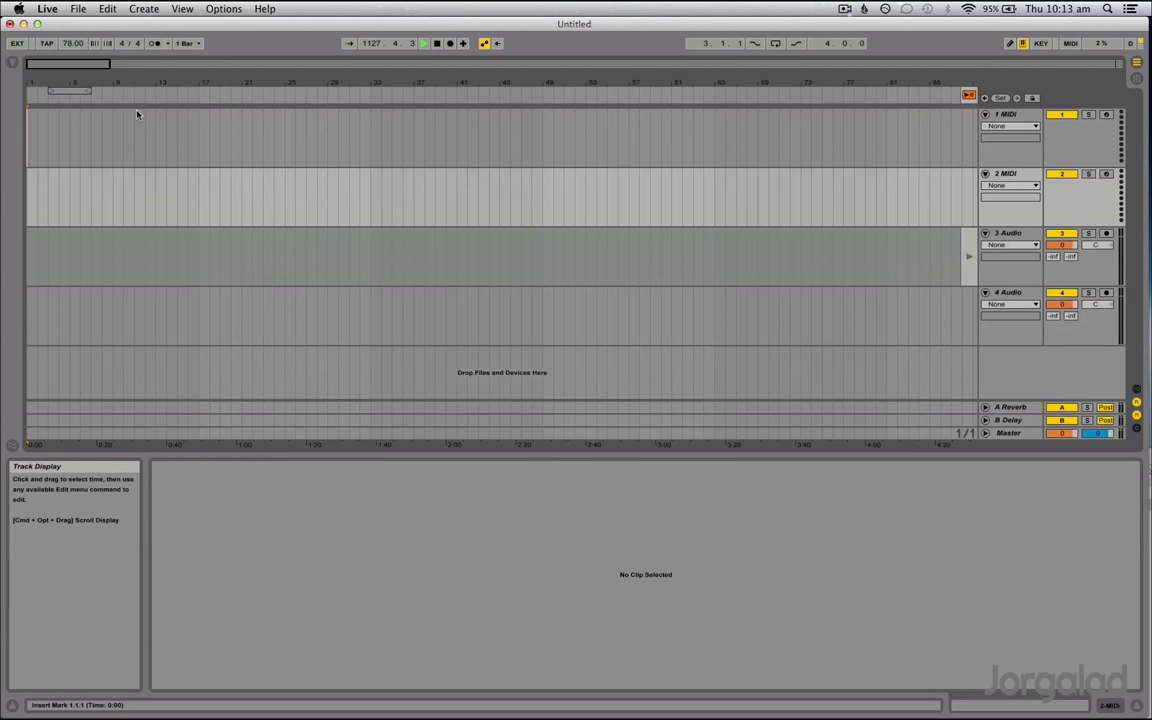
{"action": "key", "text": "shift+Tab"}
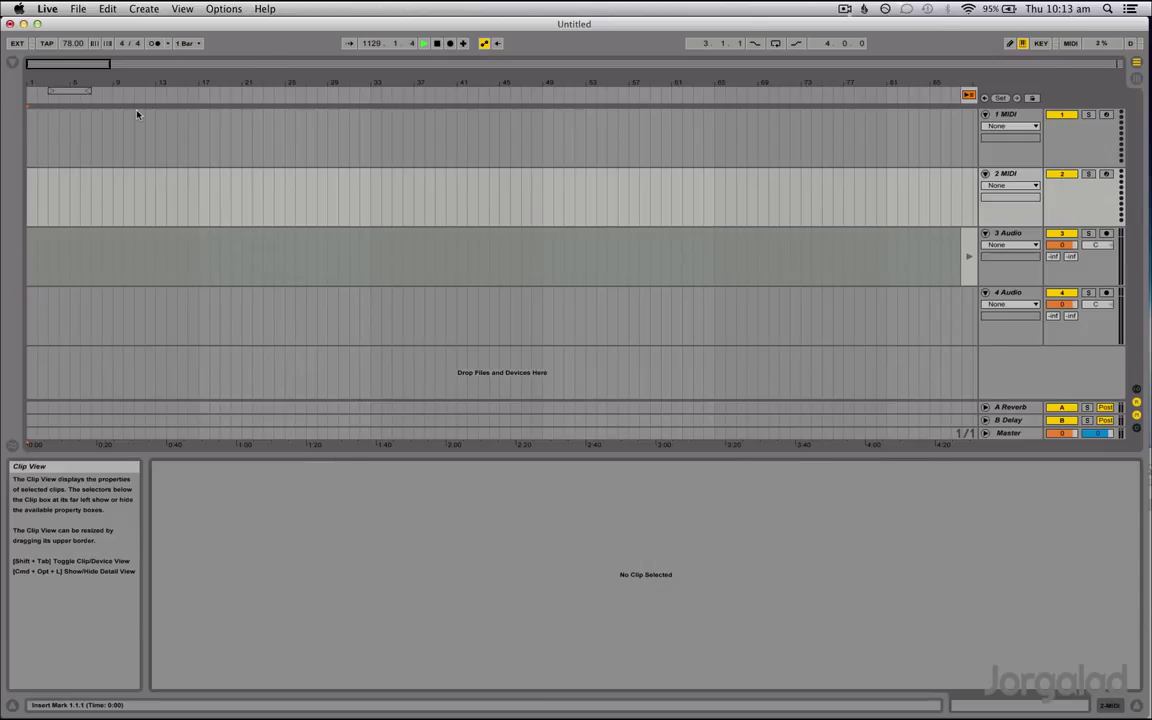
{"action": "key", "text": "Tab"}
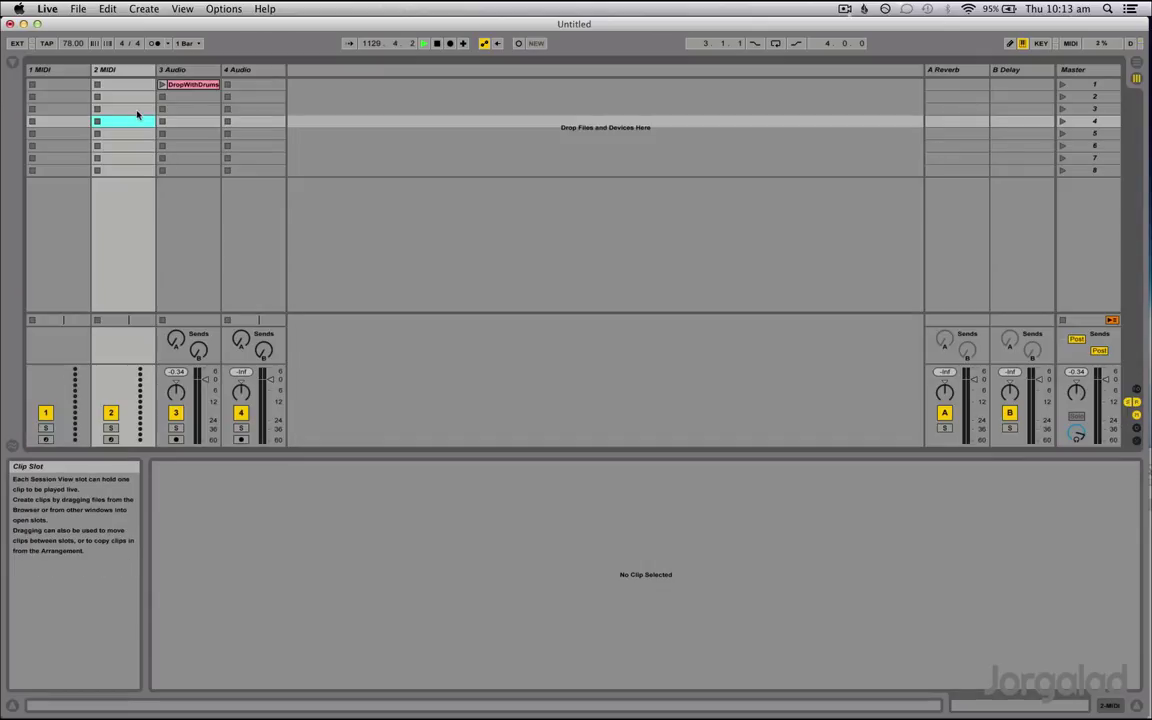
Switch to Bome's Midi Translator Pro and delete the New Translator entry triggered by D#3
{"action": "key", "text": "ctrl+Up"}
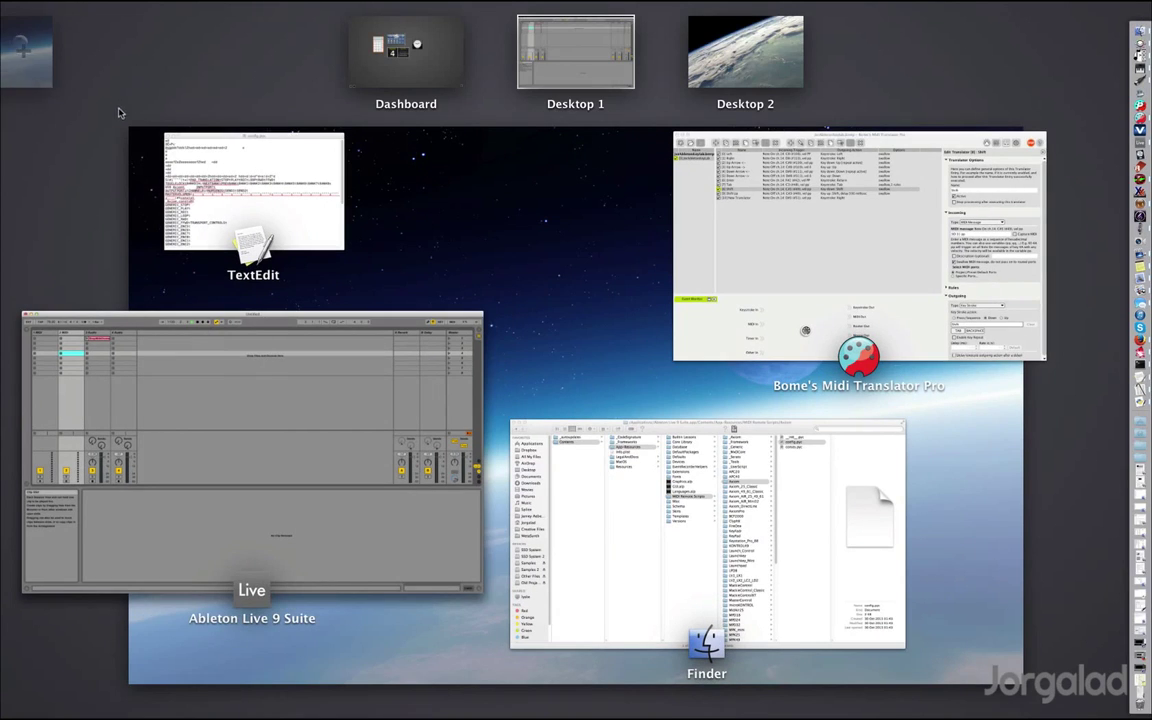
{"action": "left_click", "coordinate": [831, 267]}
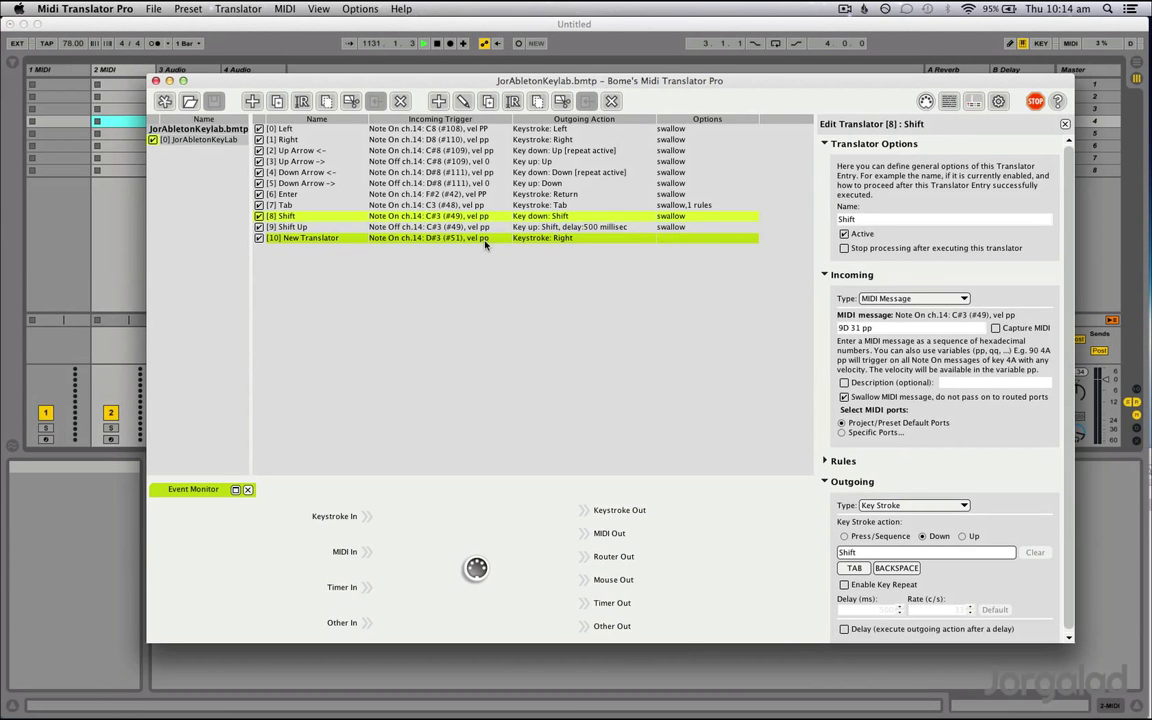
{"action": "left_click", "coordinate": [485, 241]}
{"action": "key", "text": "Delete"}
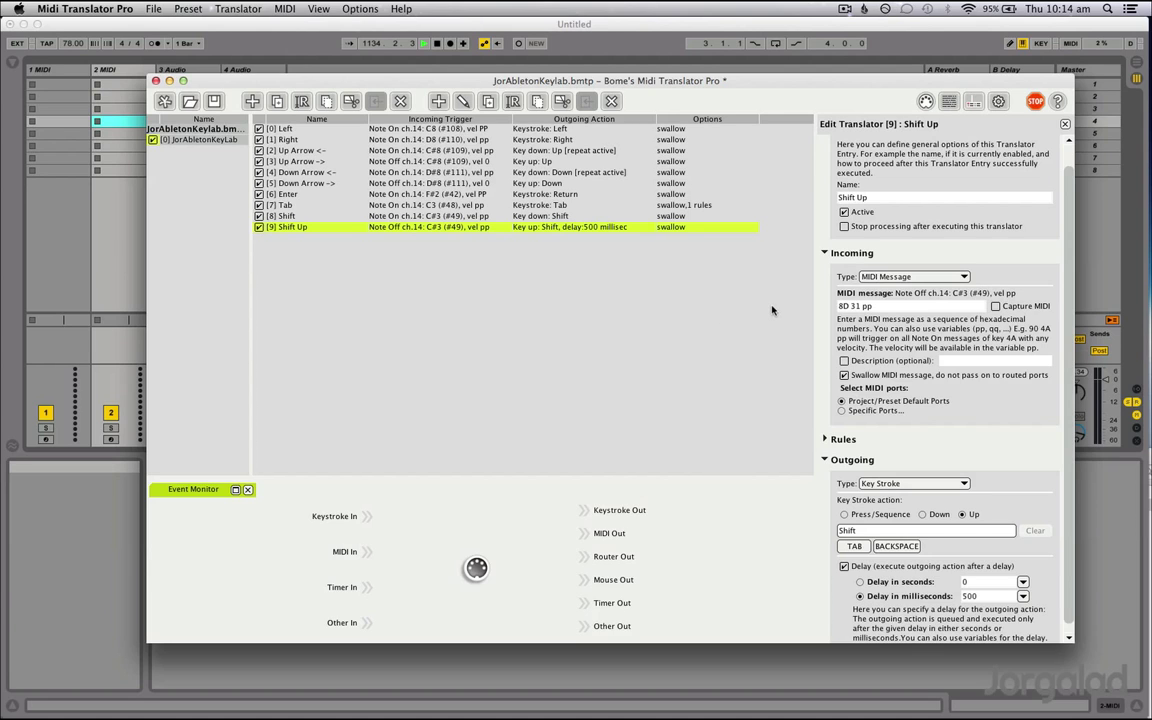
Examine the Tab translator's velocity rule and the Shift translator's incoming and outgoing settings
{"action": "left_click", "coordinate": [753, 205], "text": "super"}
{"action": "left_click", "coordinate": [753, 205]}
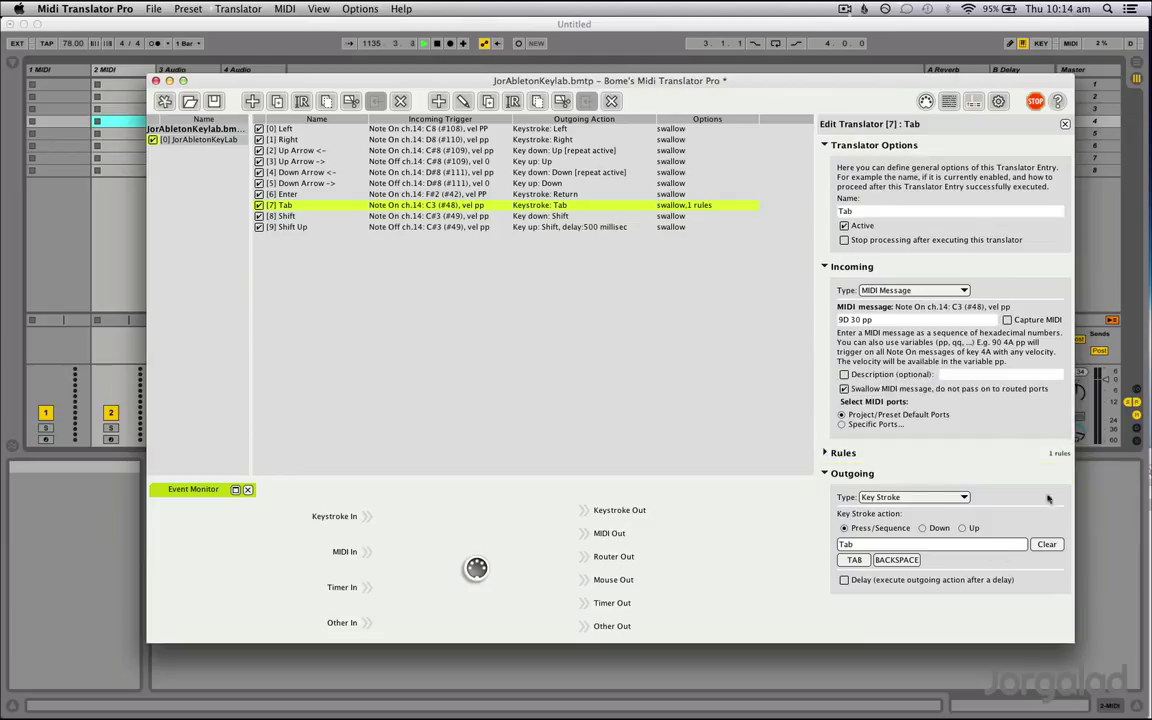
{"action": "left_click", "coordinate": [978, 453]}
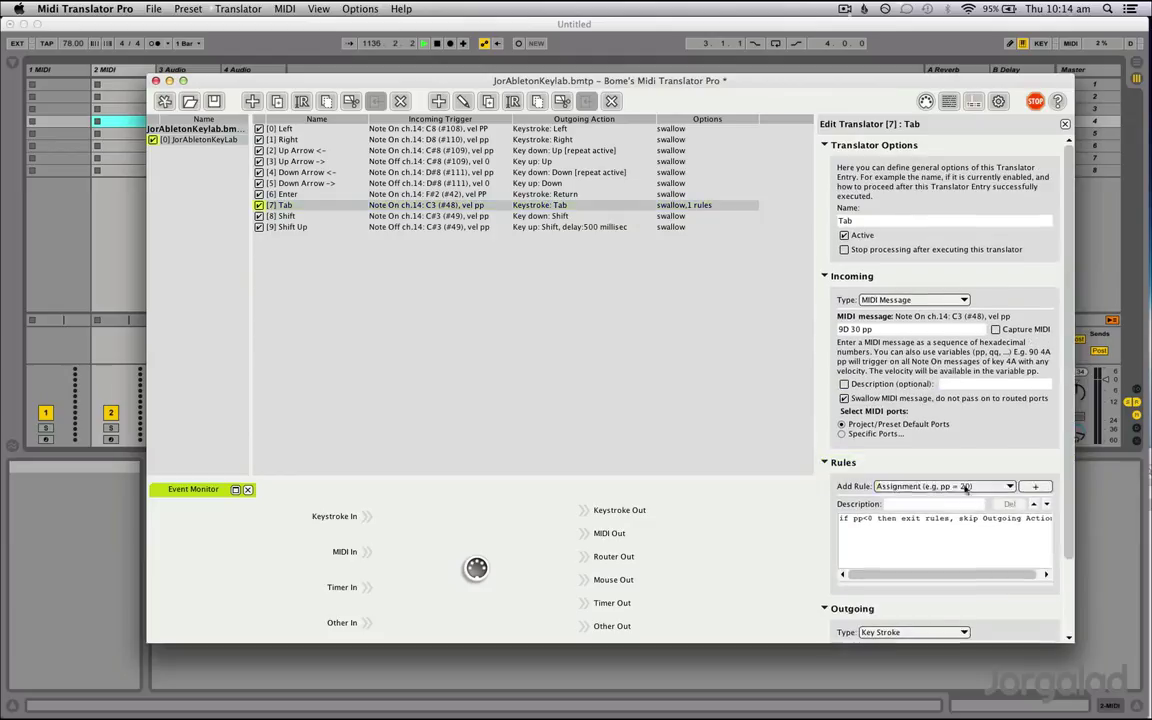
{"action": "left_click", "coordinate": [967, 518]}
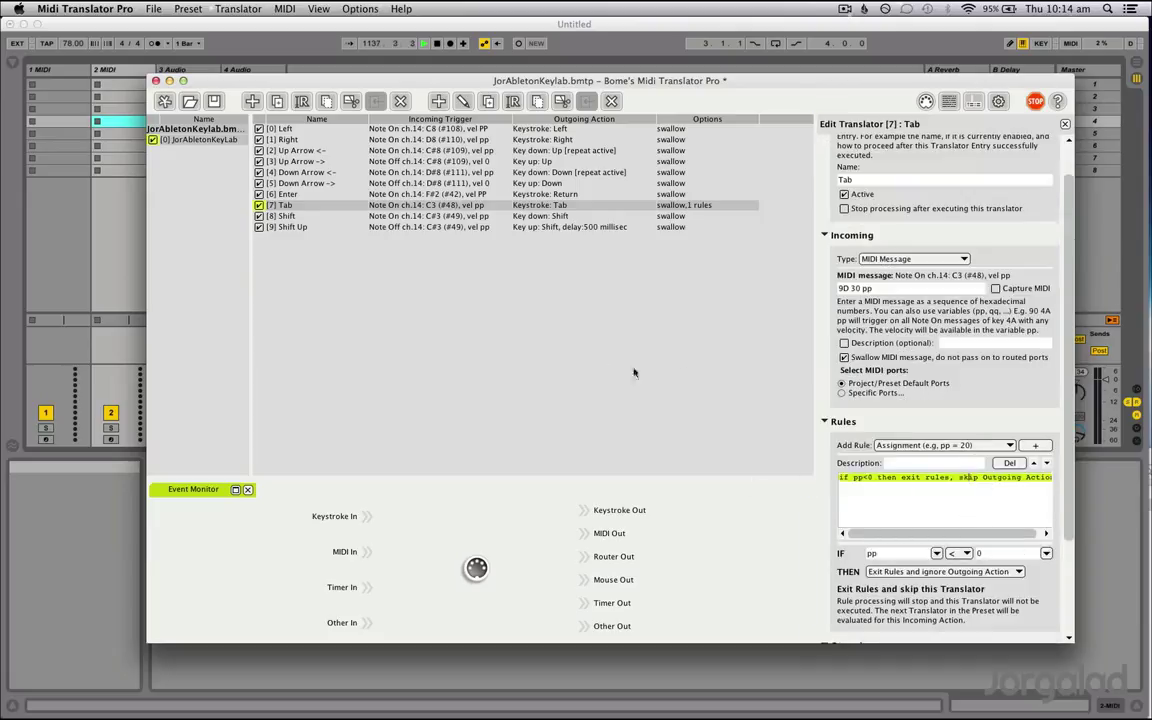
{"action": "left_click", "coordinate": [629, 218]}
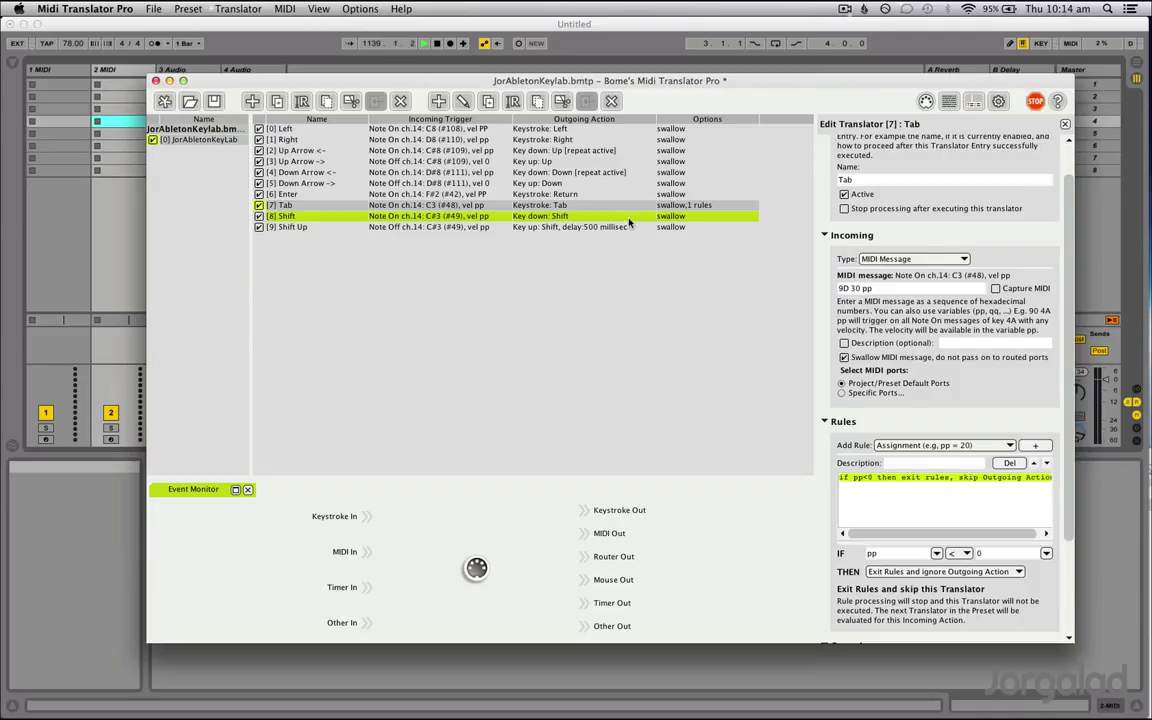
{"action": "left_click", "coordinate": [628, 218]}
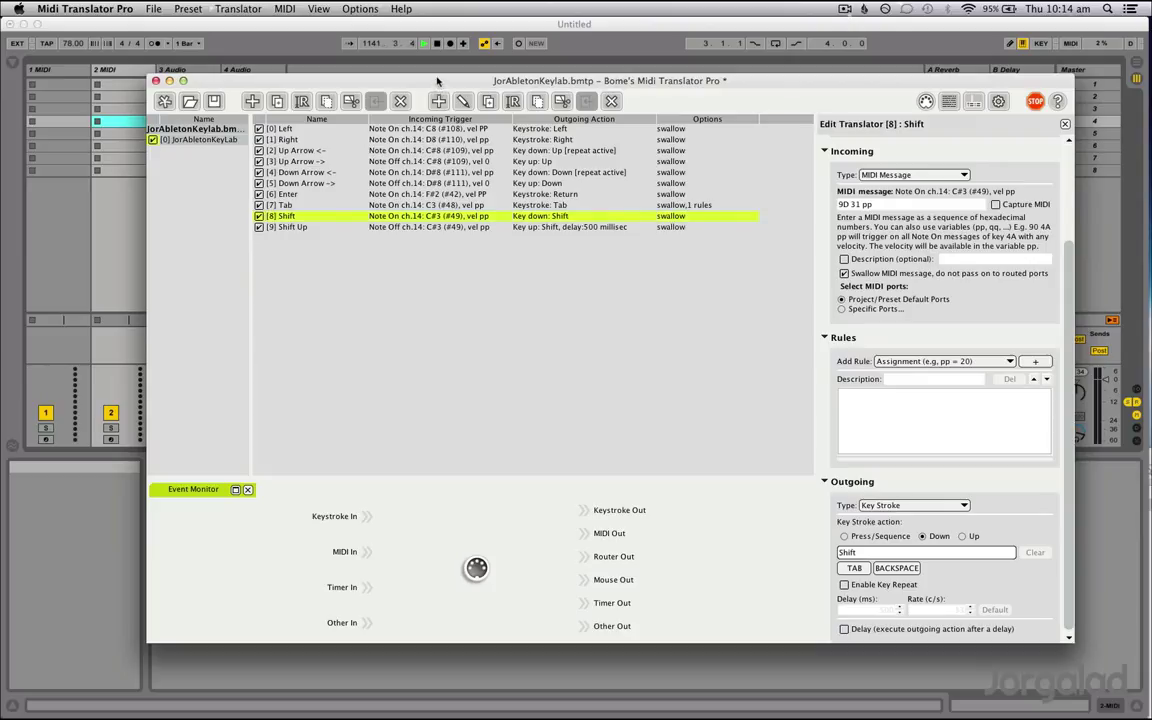
Switch to Ableton Live and browse the available control surfaces in its MIDI preferences without choosing one
{"action": "left_click", "coordinate": [270, 32]}
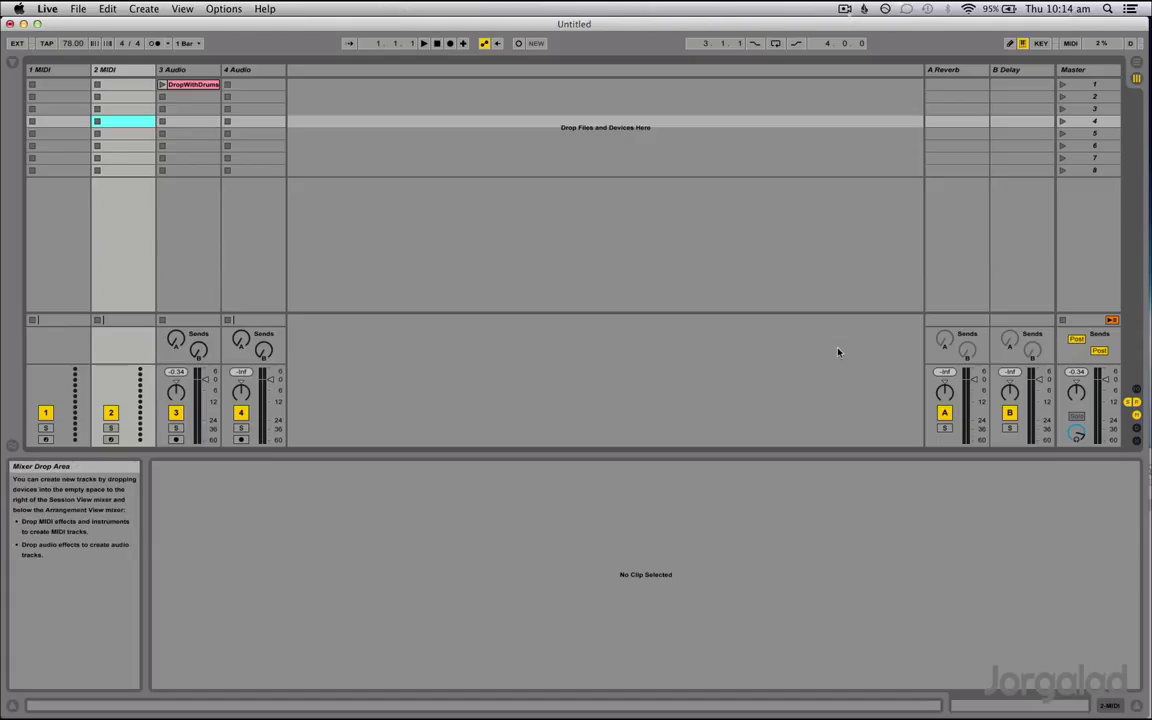
{"action": "left_click", "coordinate": [57, 11]}
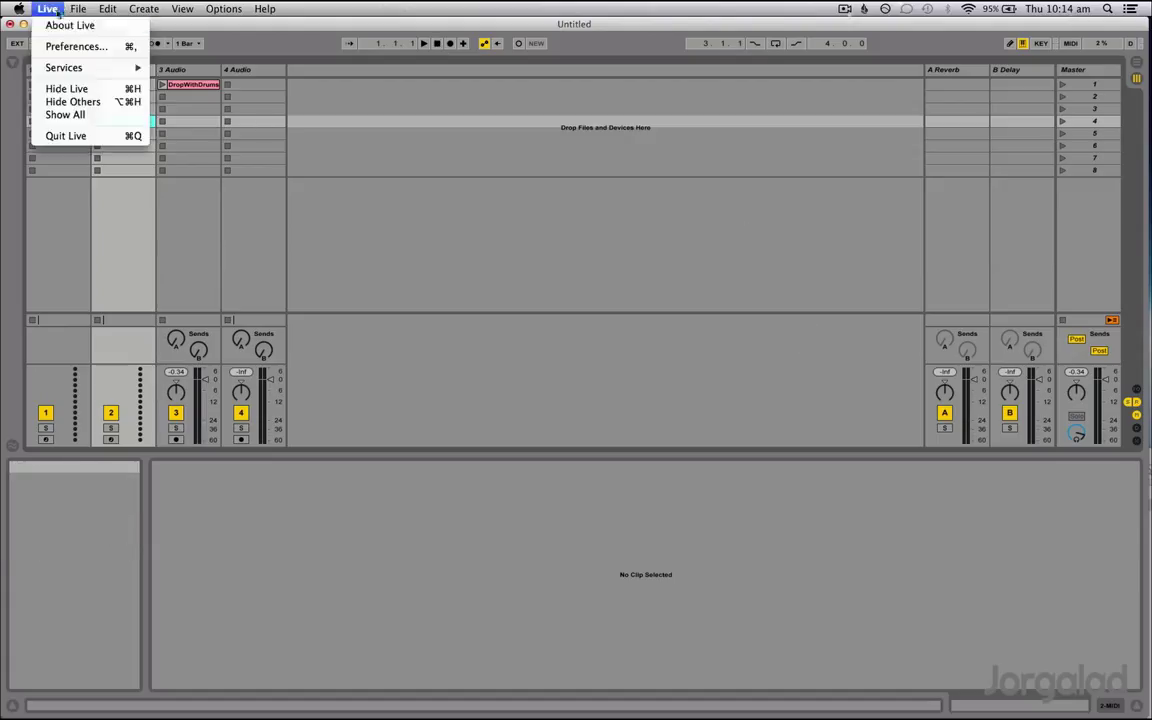
{"action": "left_click", "coordinate": [76, 46]}
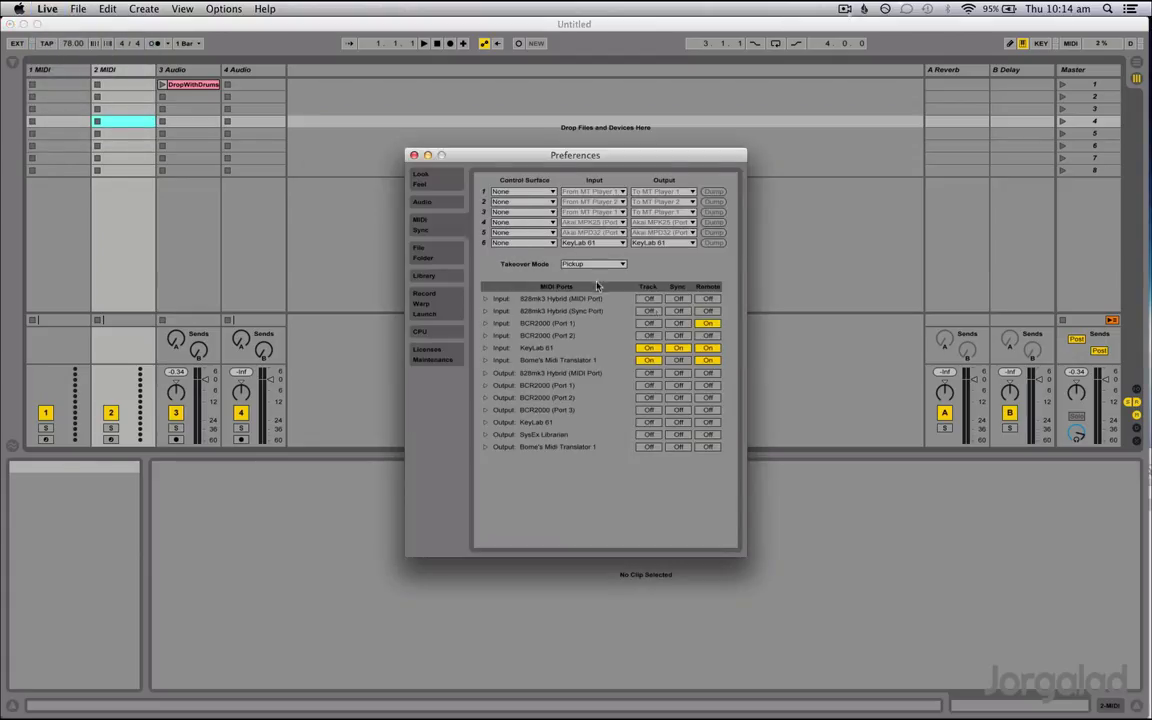
{"action": "left_click", "coordinate": [517, 198]}
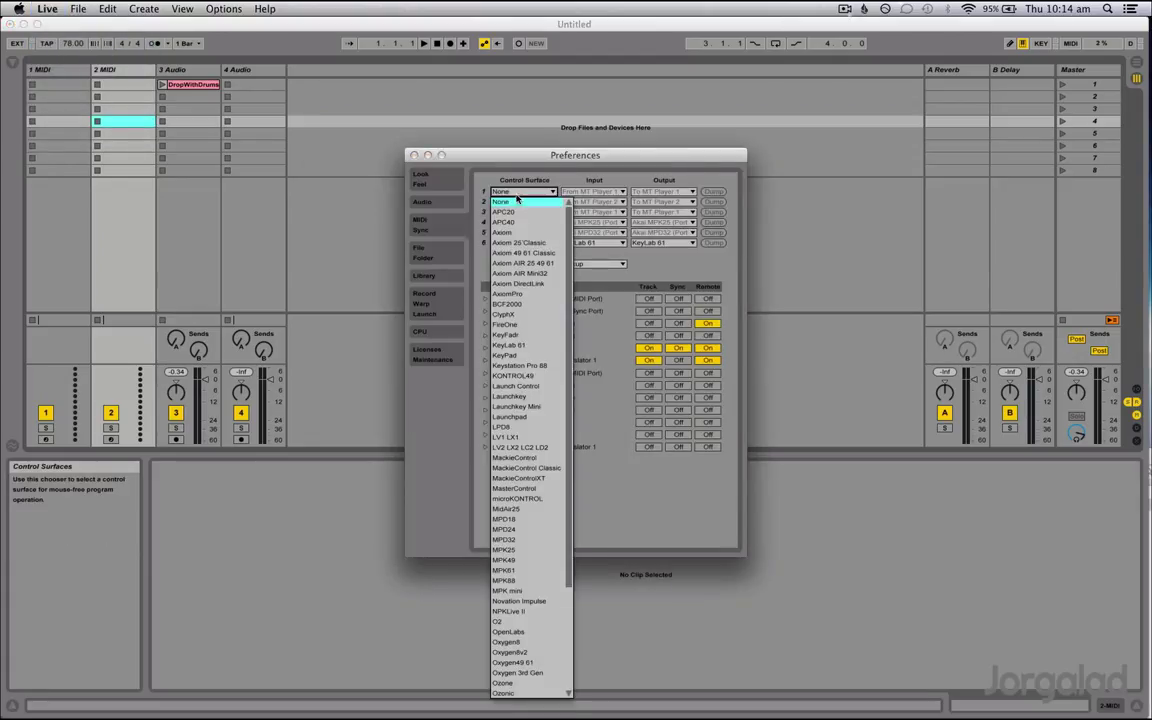
{"action": "scroll", "coordinate": [532, 476], "scroll_direction": "down", "scroll_amount": 5}
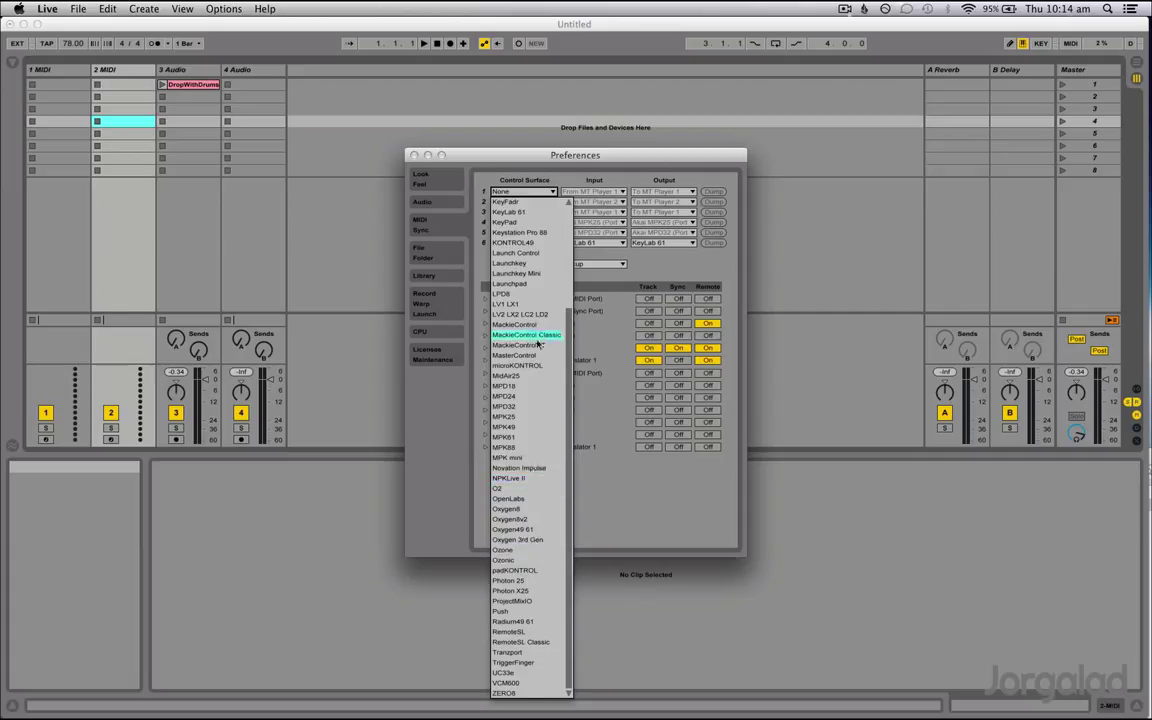
{"action": "scroll", "coordinate": [535, 350], "scroll_direction": "up", "scroll_amount": 5}
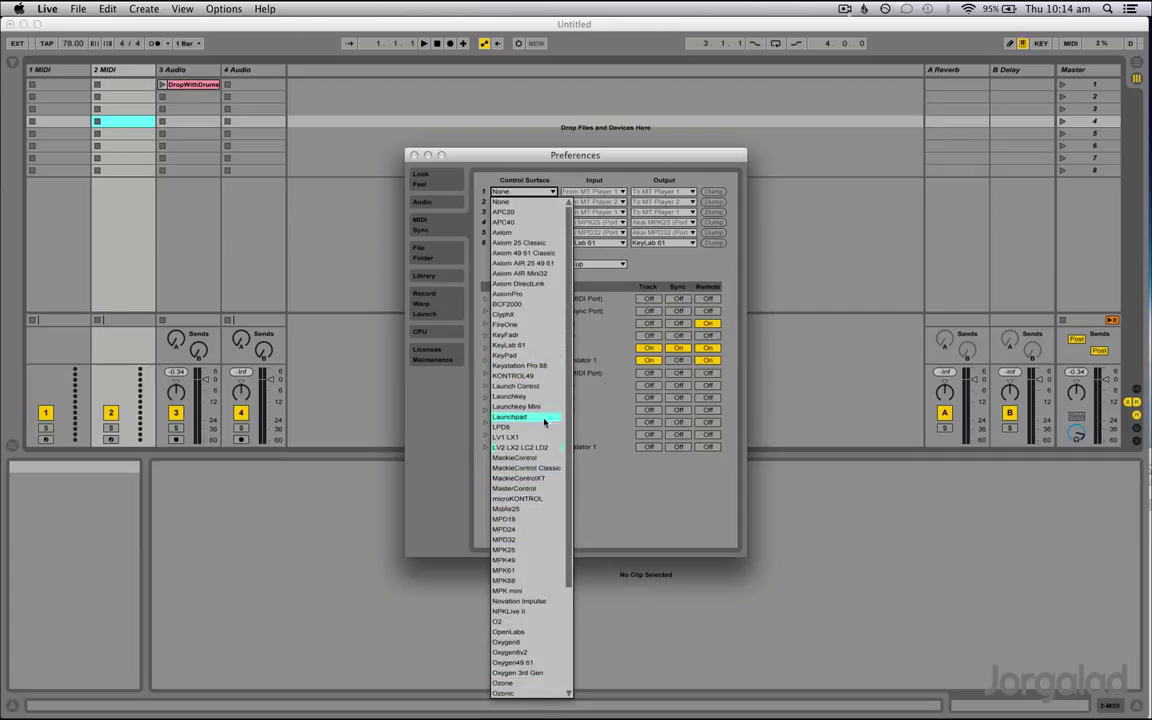
{"action": "scroll", "coordinate": [550, 545], "scroll_direction": "down", "scroll_amount": 4}
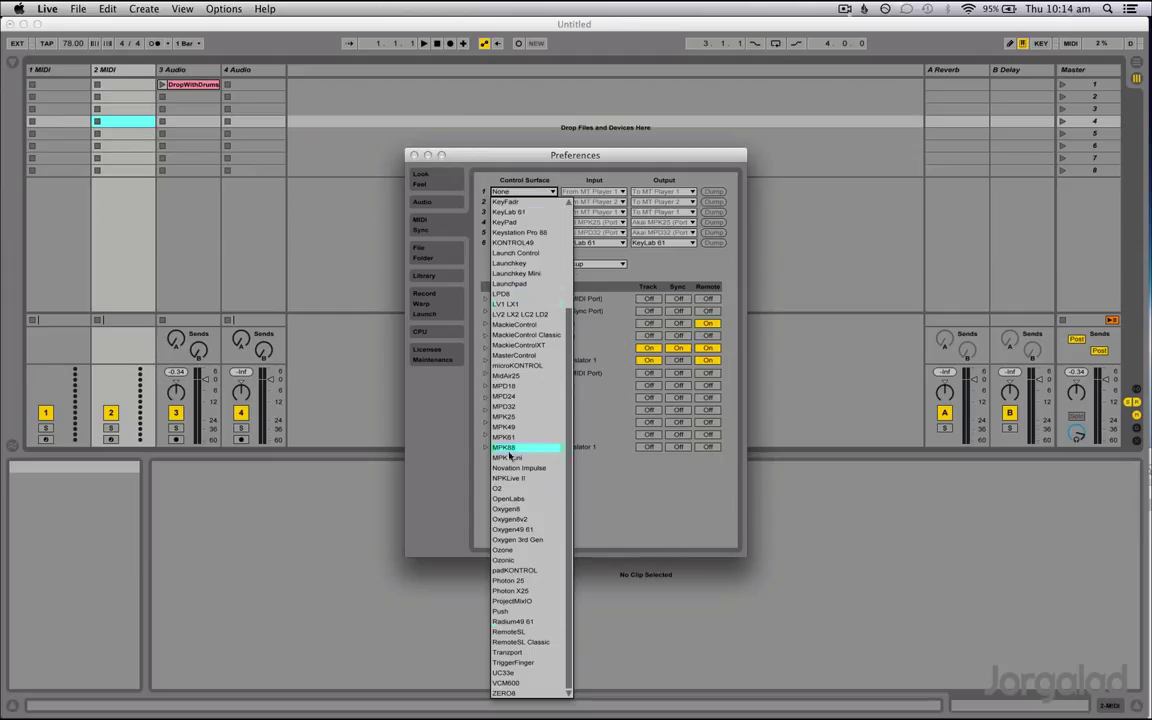
{"action": "left_click", "coordinate": [650, 523]}
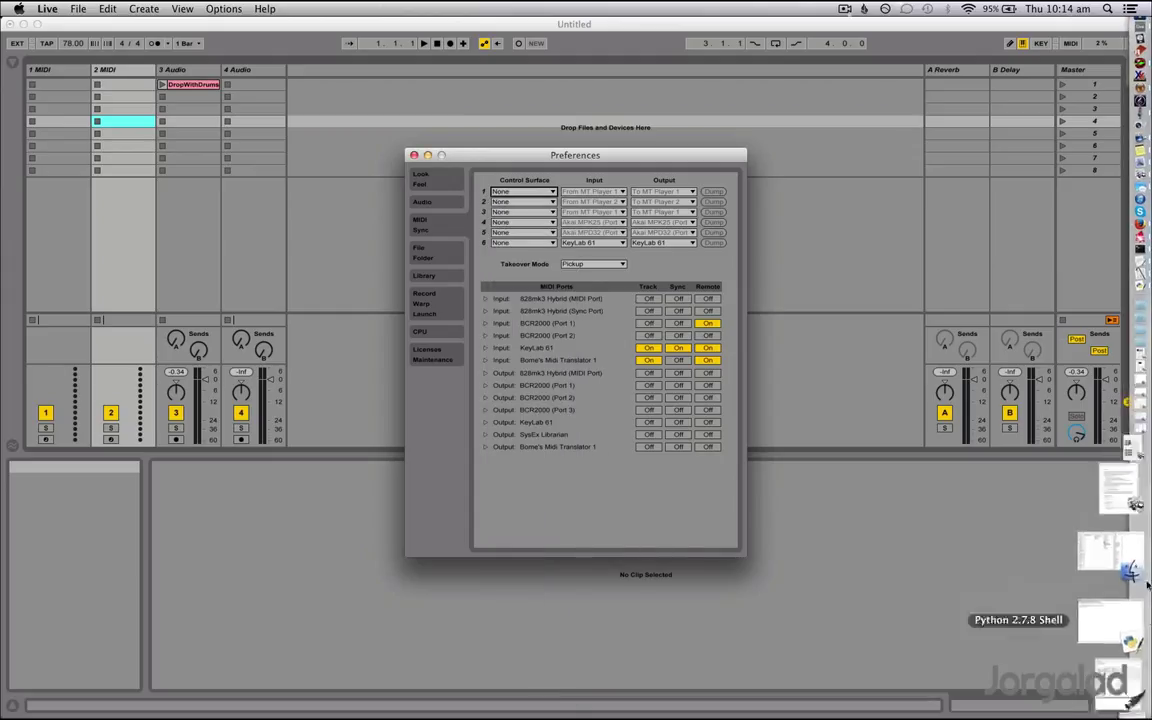
Open the Applications folder in Finder and show the package contents of Ableton Live 9 Suite
{"action": "left_click", "coordinate": [1115, 350]}
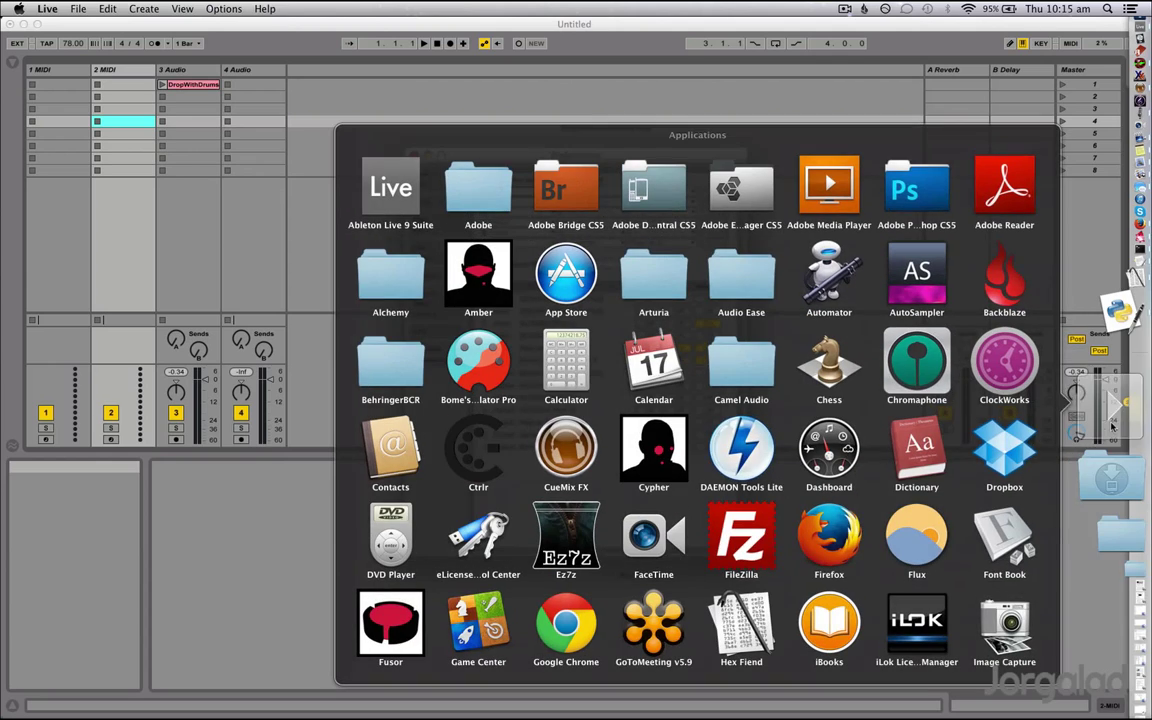
{"action": "scroll", "coordinate": [676, 407], "scroll_direction": "down", "scroll_amount": 5}
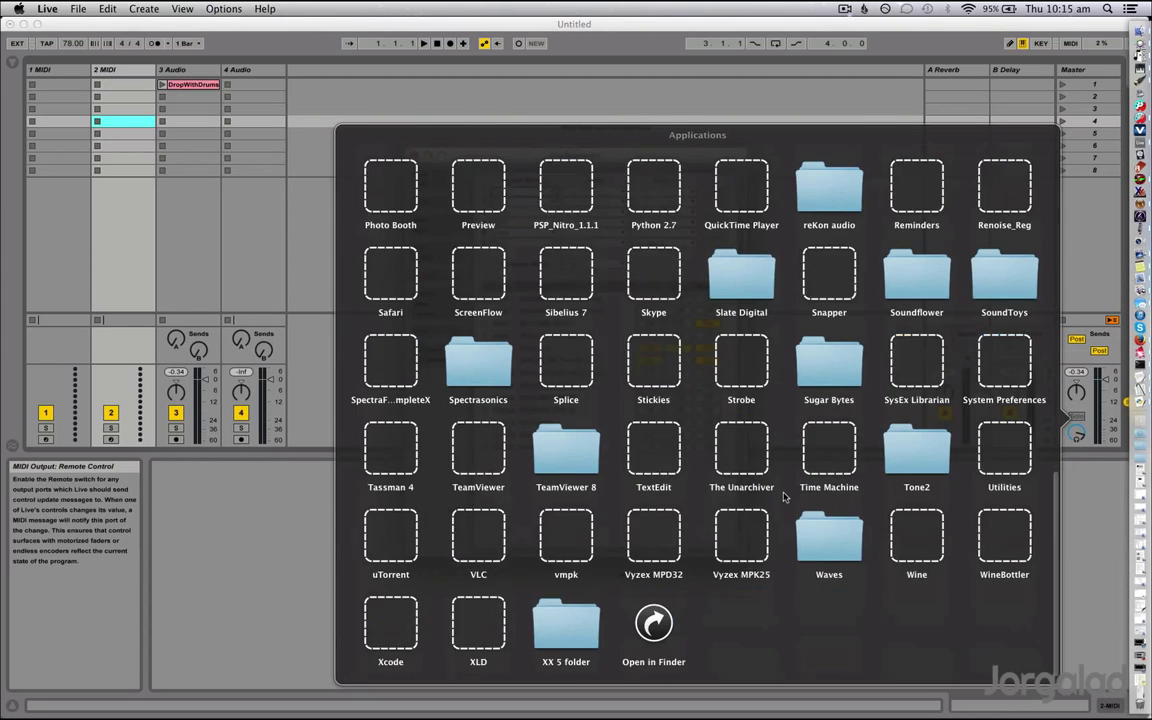
{"action": "left_click", "coordinate": [658, 622]}
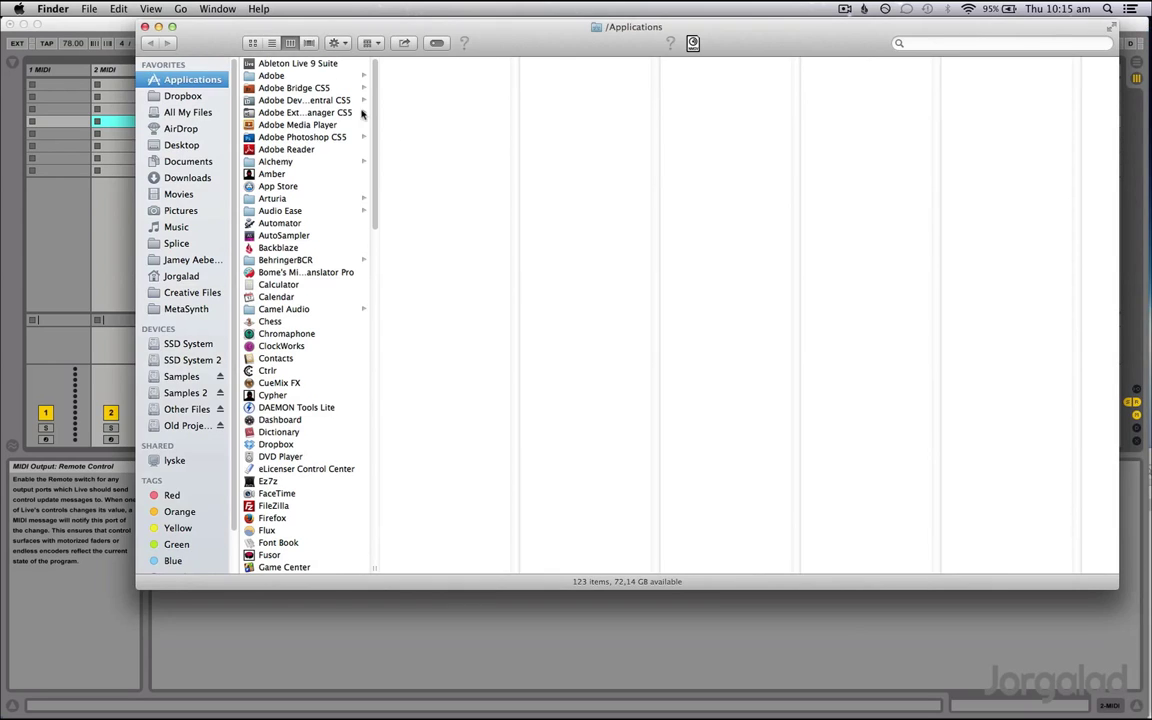
{"action": "right_click", "coordinate": [298, 65]}
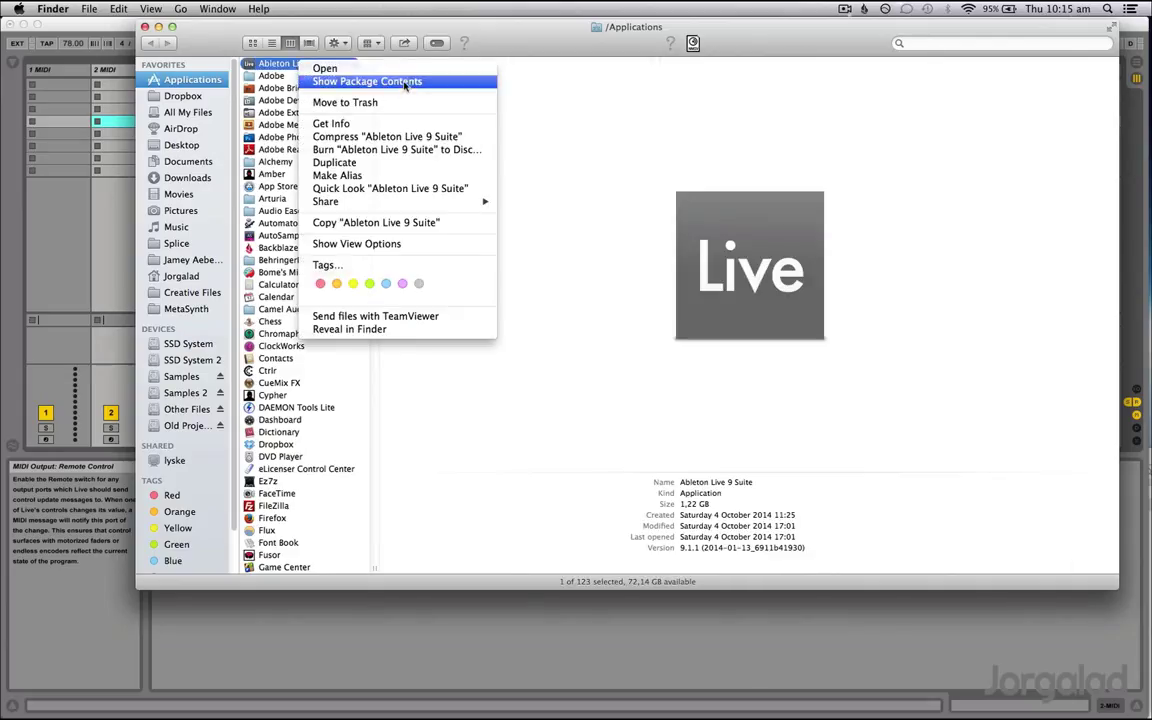
{"action": "left_click", "coordinate": [405, 84]}
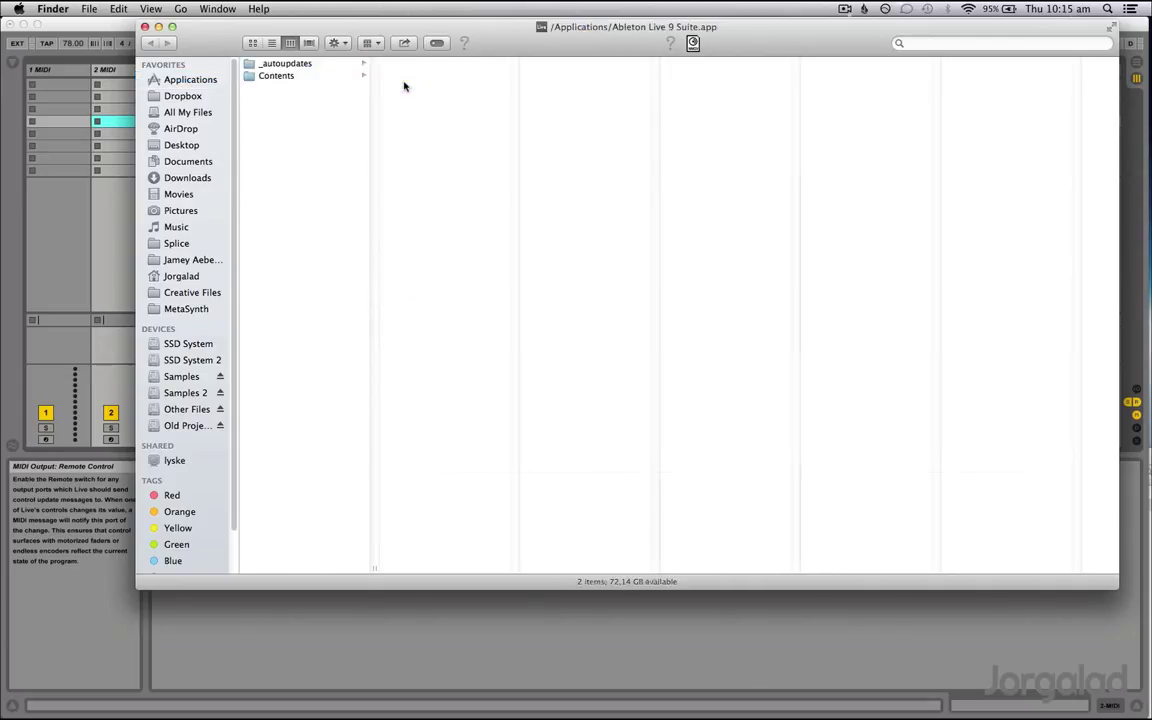
Open Contents, App-Resources, MIDI Remote Scripts inside the Ableton Live 9 Suite package and widen the column listing the script folders
{"action": "left_click", "coordinate": [278, 76]}
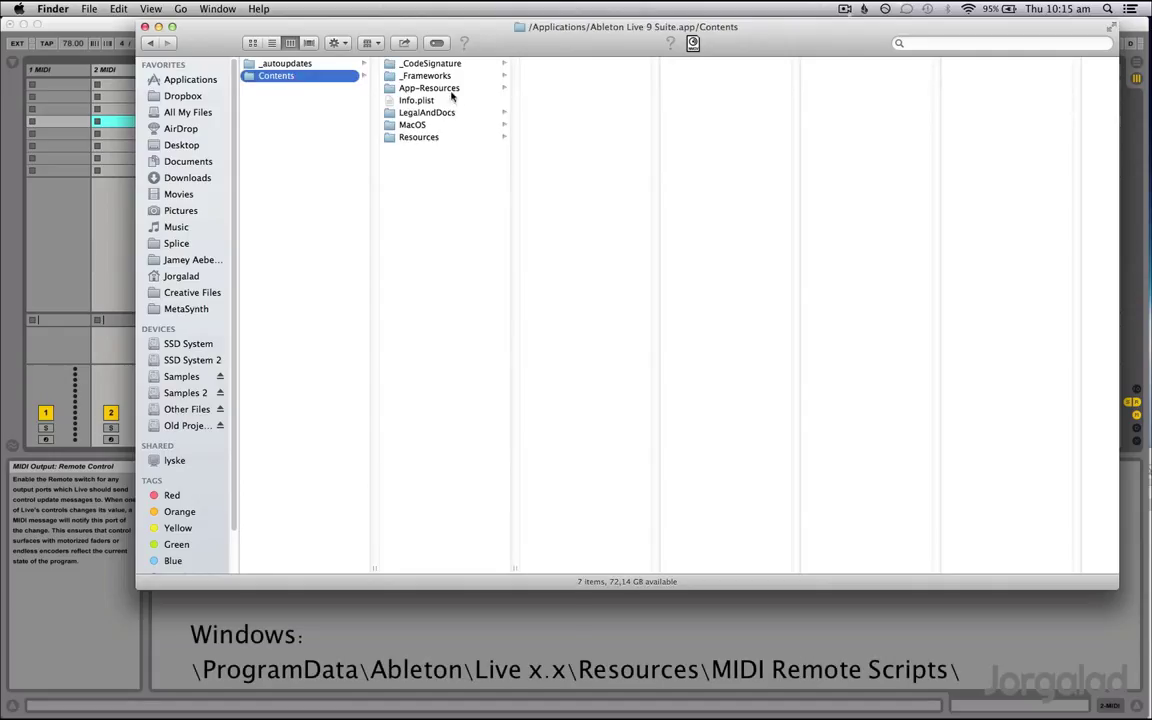
{"action": "left_click", "coordinate": [412, 124]}
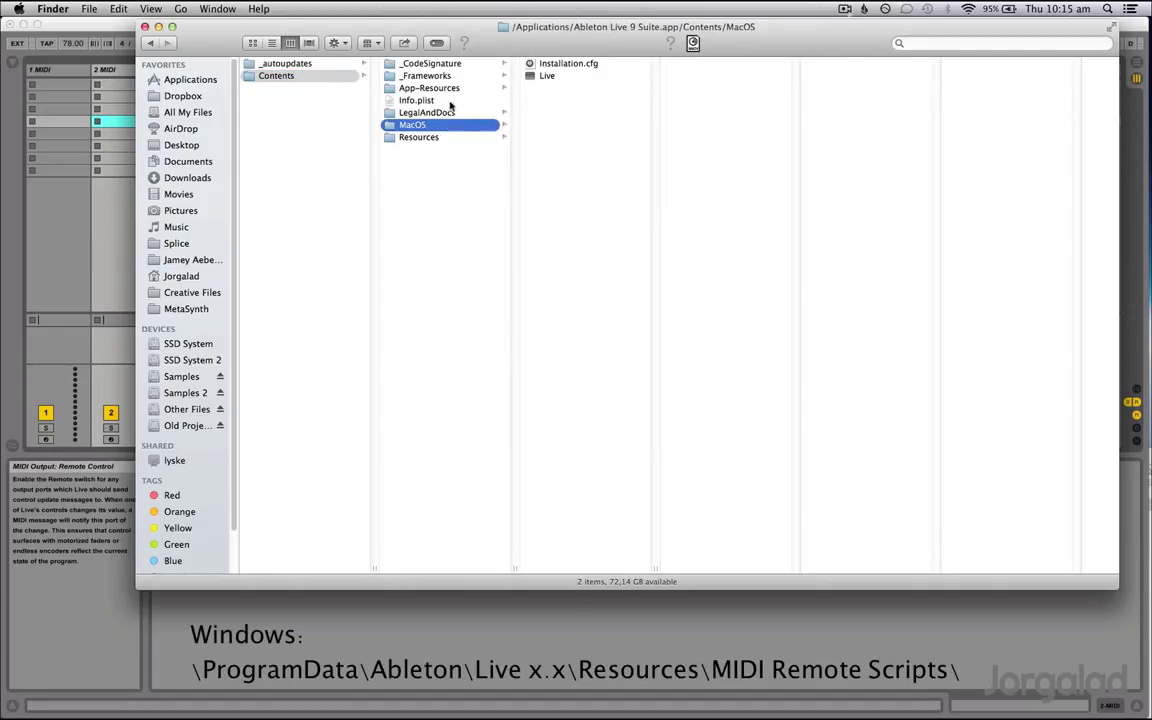
{"action": "left_click", "coordinate": [451, 91]}
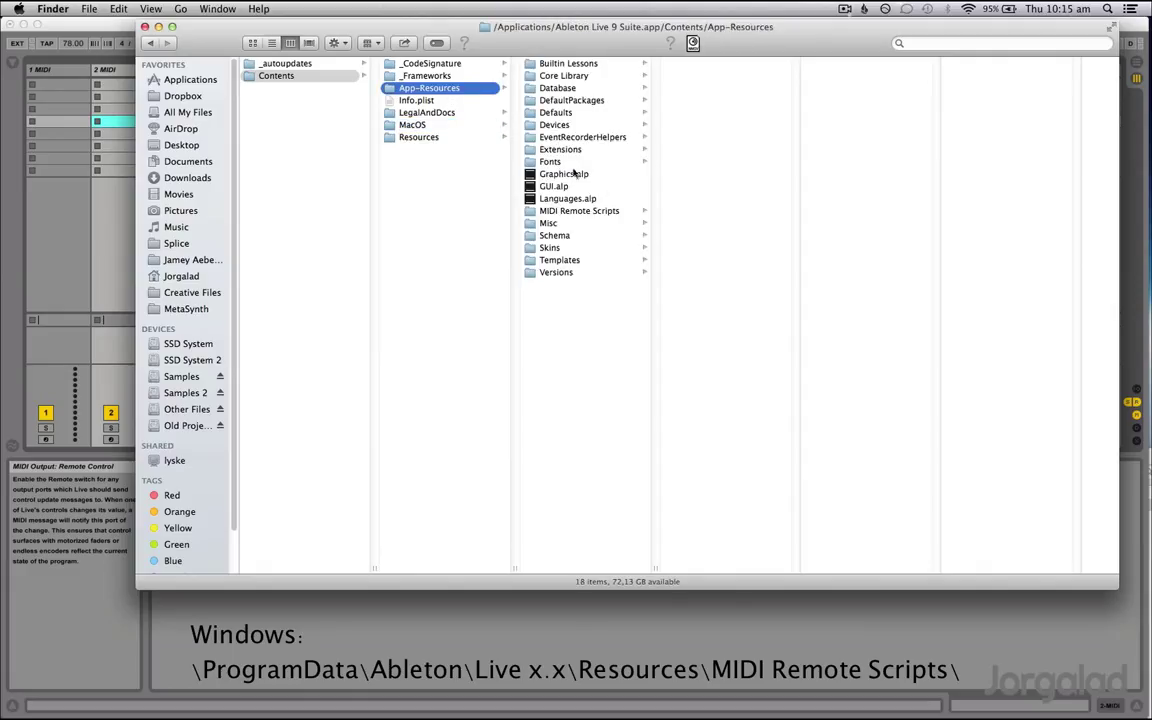
{"action": "left_click", "coordinate": [609, 211]}
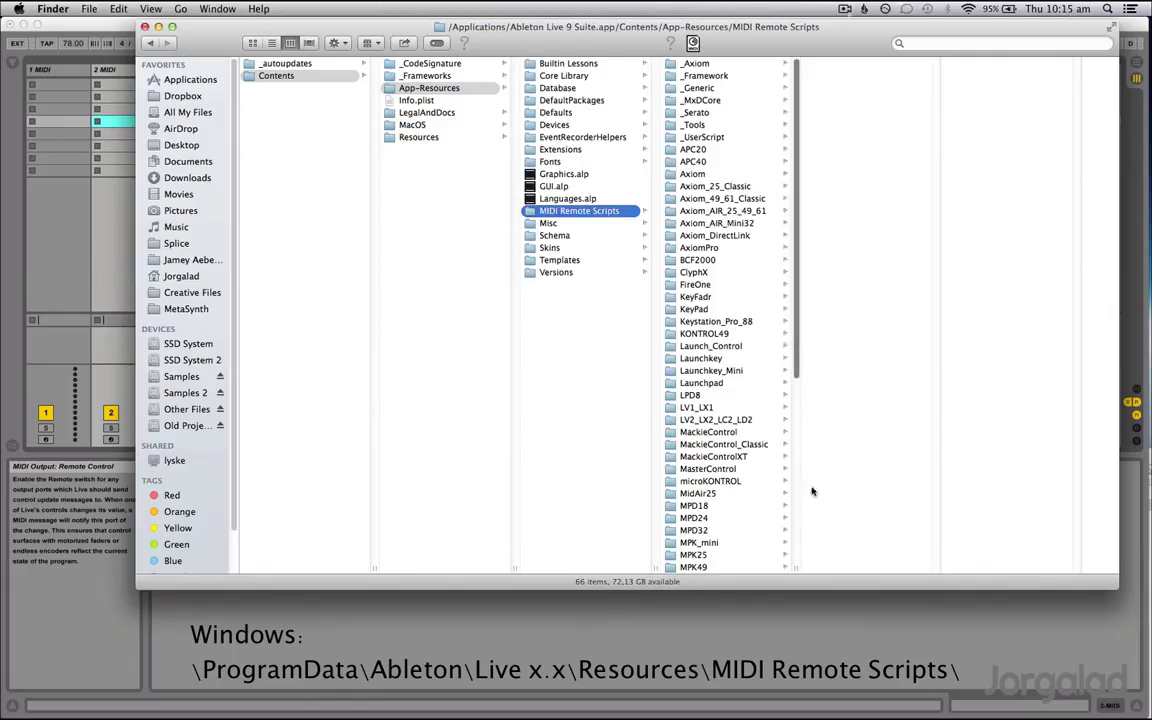
{"action": "left_click_drag", "start_coordinate": [797, 485], "coordinate": [940, 485]}
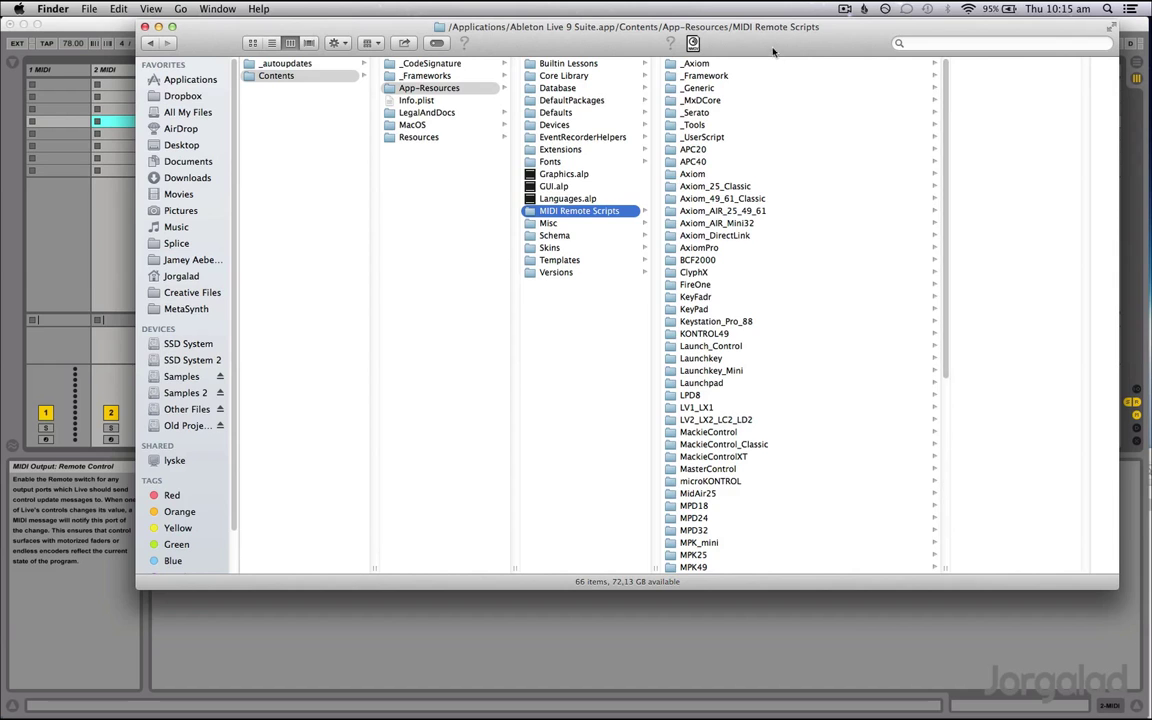
Move the Finder window aside and compare its script folders with the first control surface list in Live's MIDI preferences
{"action": "left_click_drag", "start_coordinate": [769, 37], "coordinate": [745, 372]}
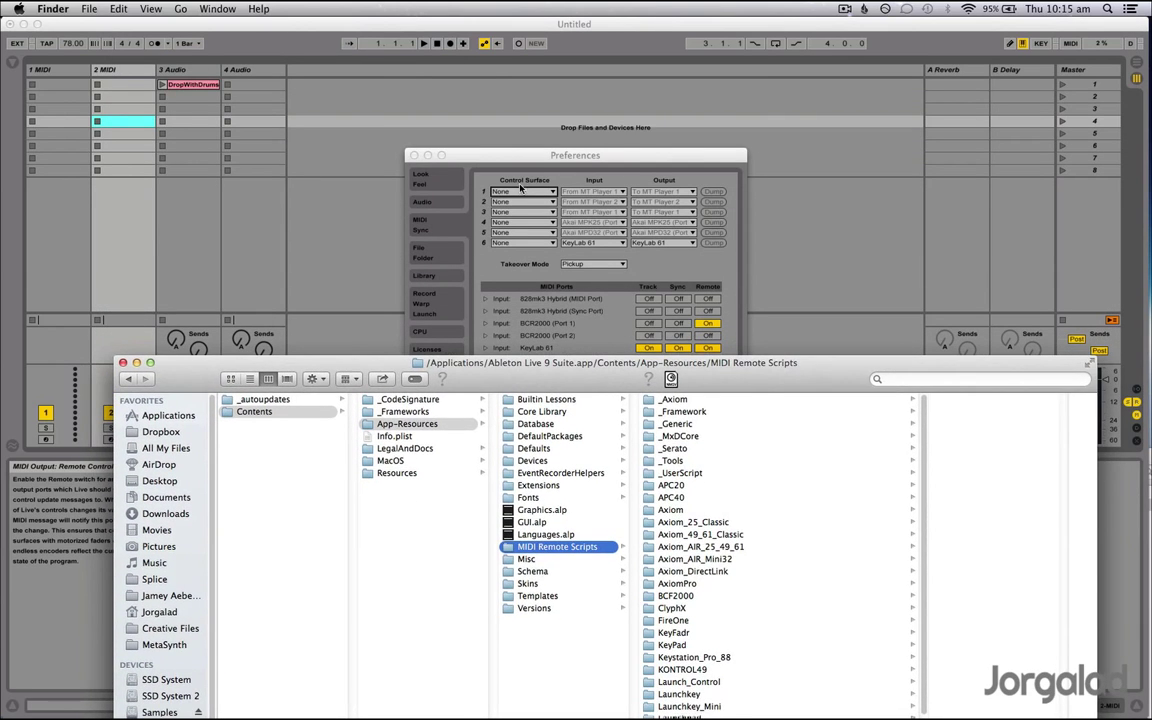
{"action": "left_click", "coordinate": [470, 171]}
{"action": "left_click", "coordinate": [524, 191]}
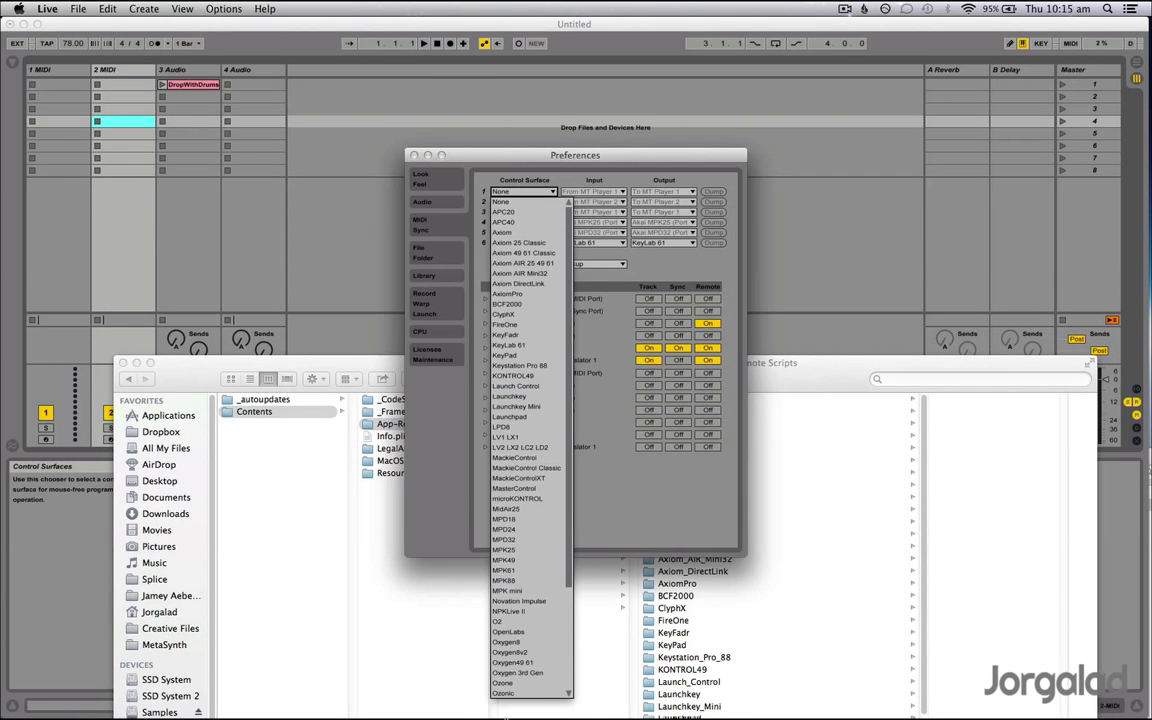
{"action": "scroll", "coordinate": [530, 620], "scroll_direction": "down", "scroll_amount": 1}
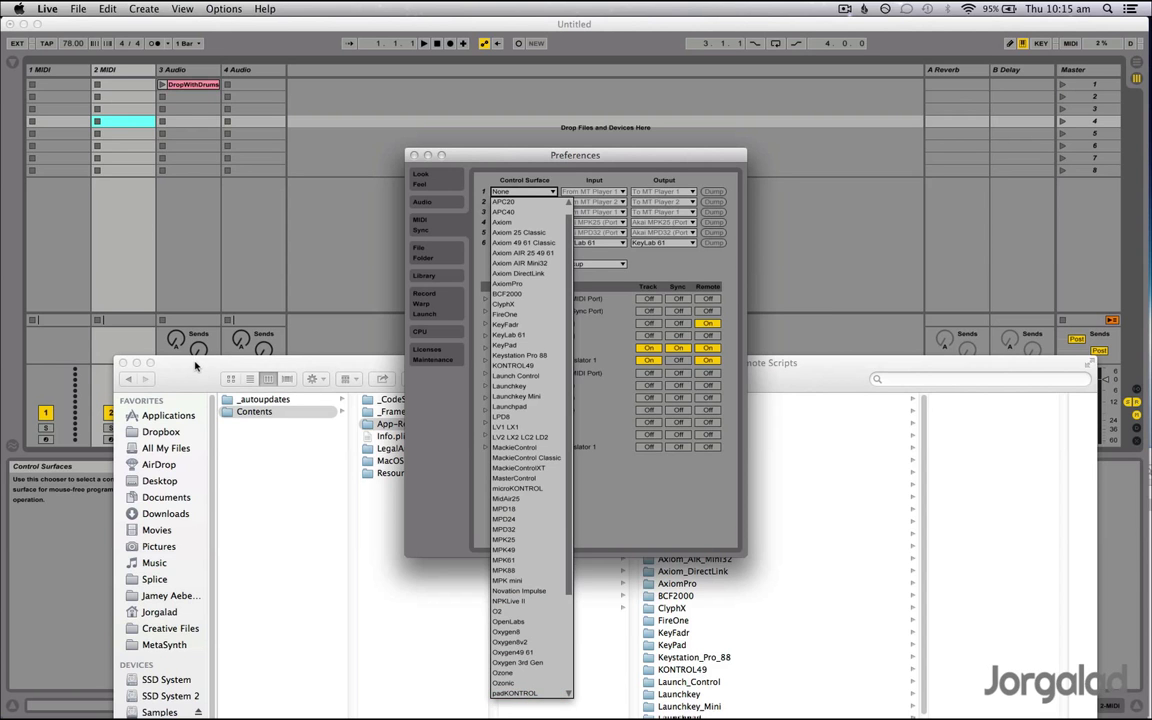
Return to Finder, open the BCF2000 script folder and select its config.pyc file
{"action": "left_click_drag", "start_coordinate": [762, 374], "coordinate": [665, 113]}
{"action": "left_click", "coordinate": [622, 334]}
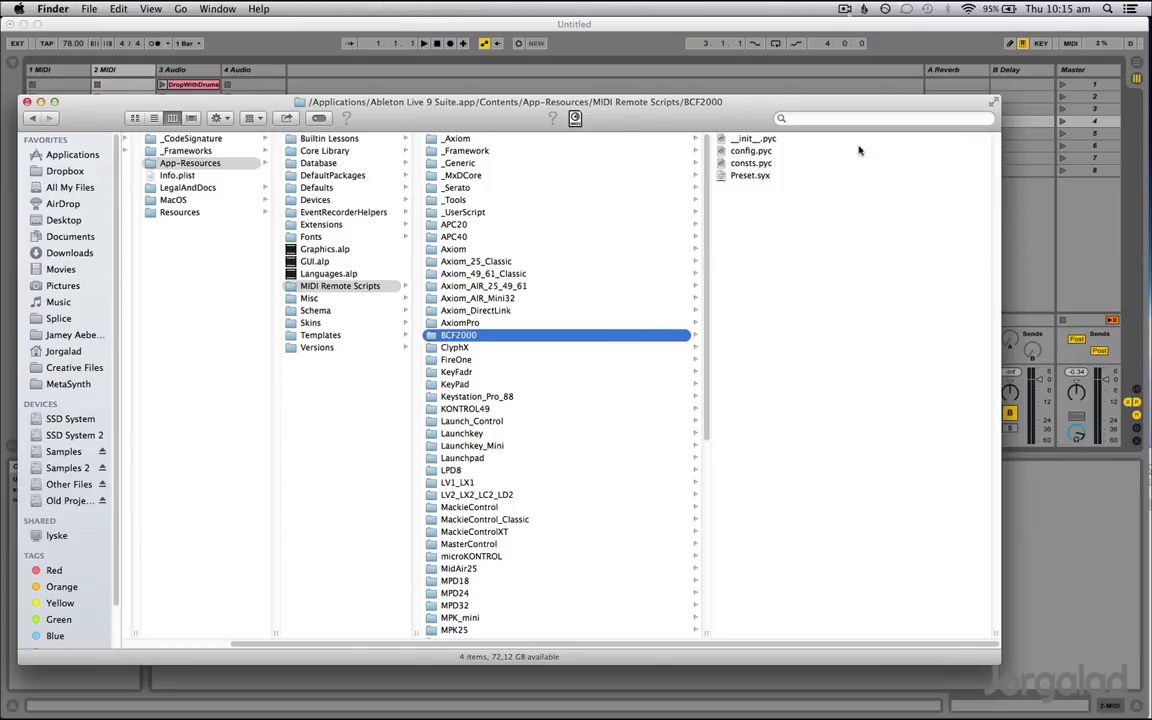
{"action": "left_click", "coordinate": [829, 162]}
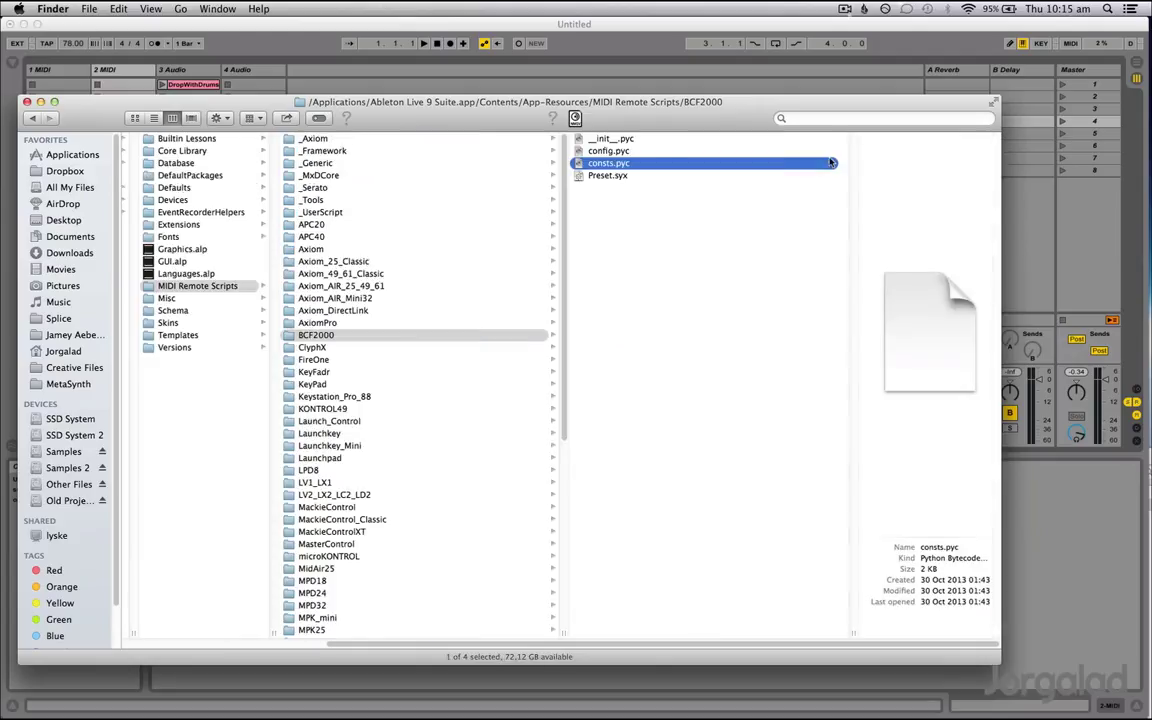
{"action": "left_click", "coordinate": [639, 151]}
{"action": "left_click", "coordinate": [640, 139]}
{"action": "left_click", "coordinate": [642, 151]}
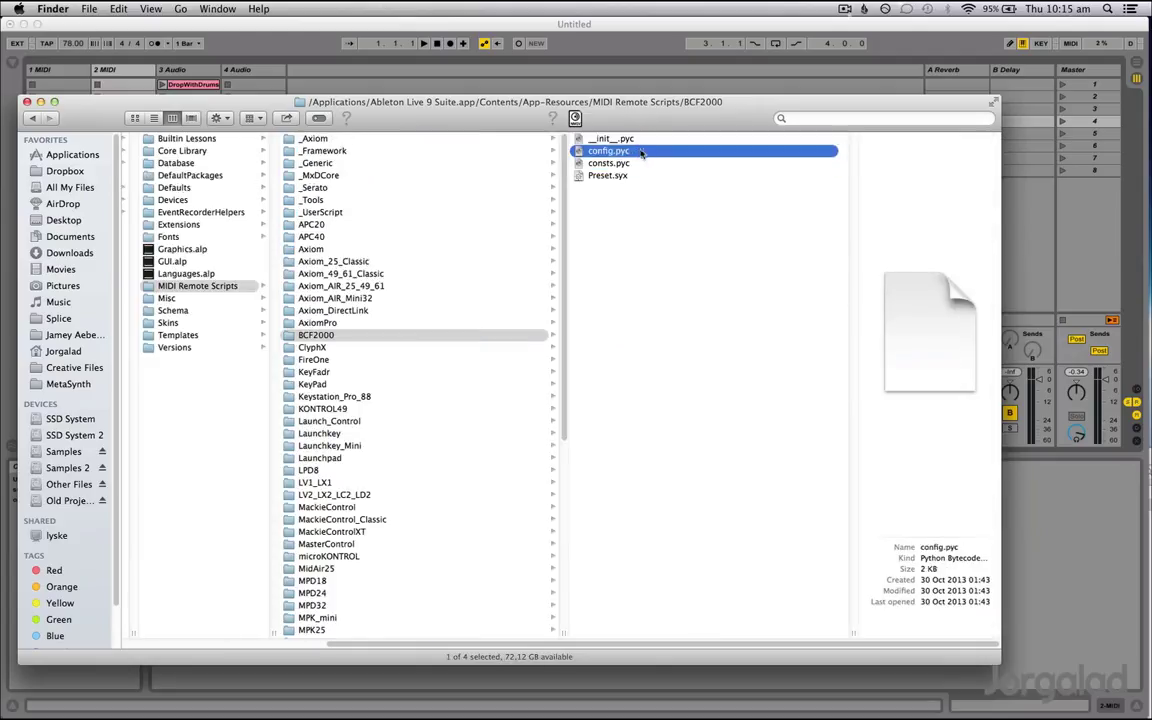
Try to view the BCF2000 config.pyc file in IDLE
{"action": "right_click", "coordinate": [641, 152]}
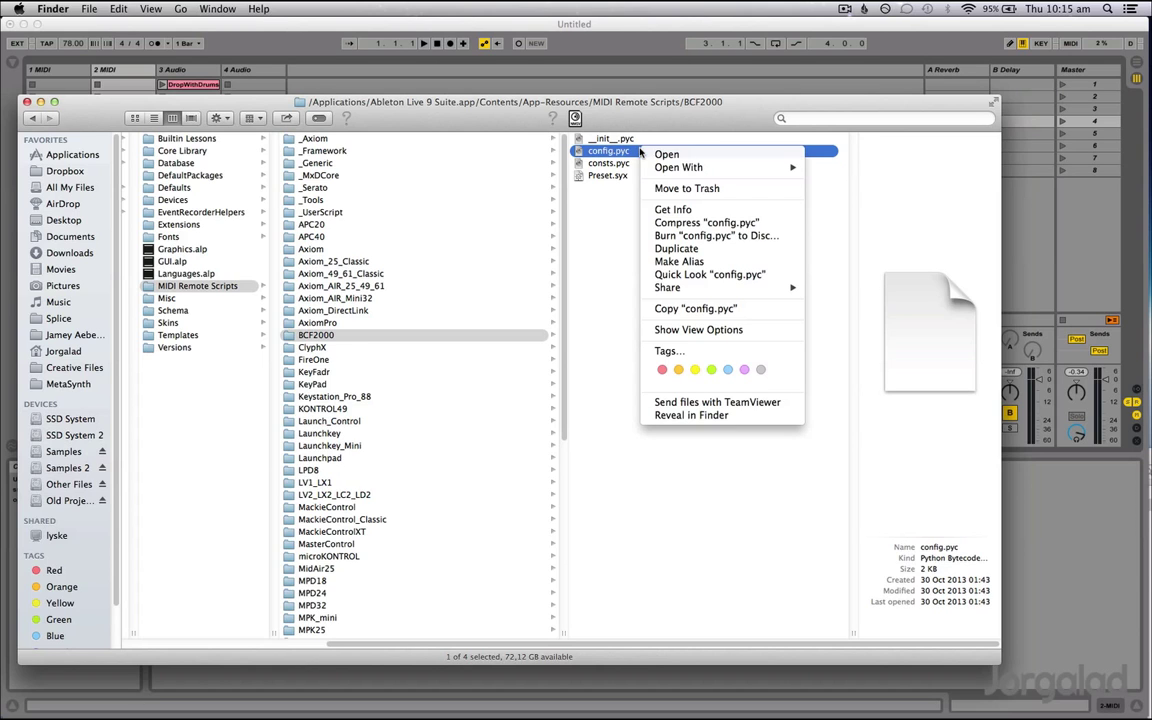
{"action": "mouse_move", "coordinate": [700, 167]}
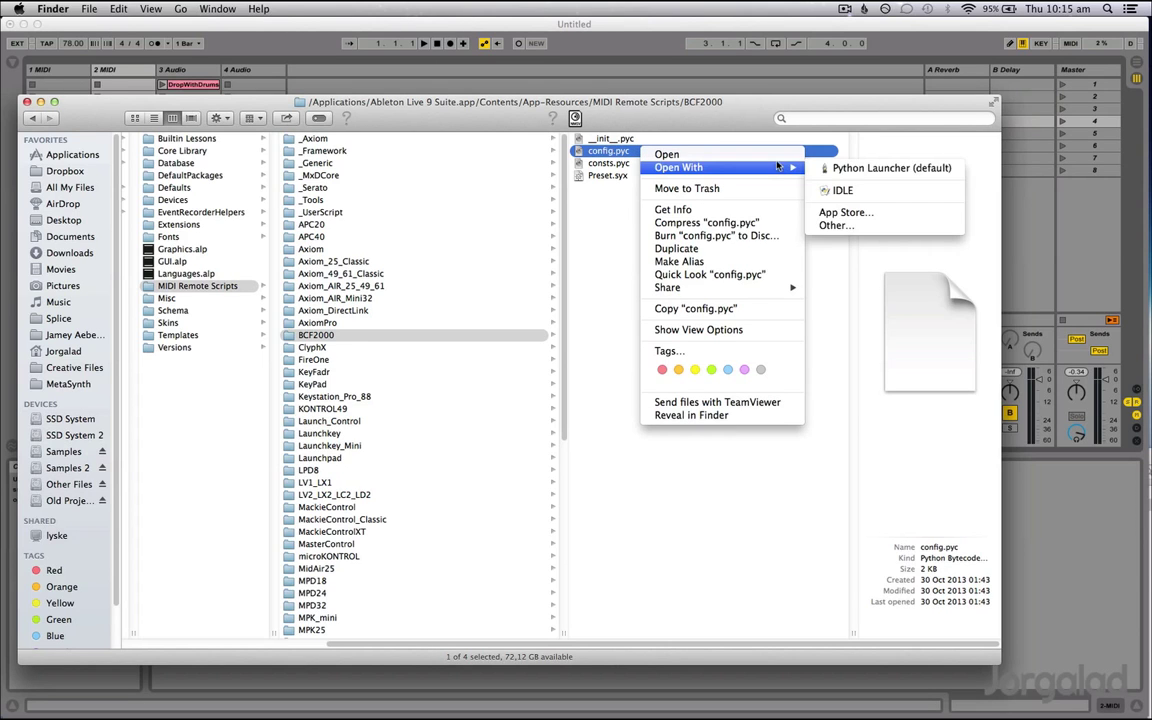
{"action": "left_click", "coordinate": [880, 189]}
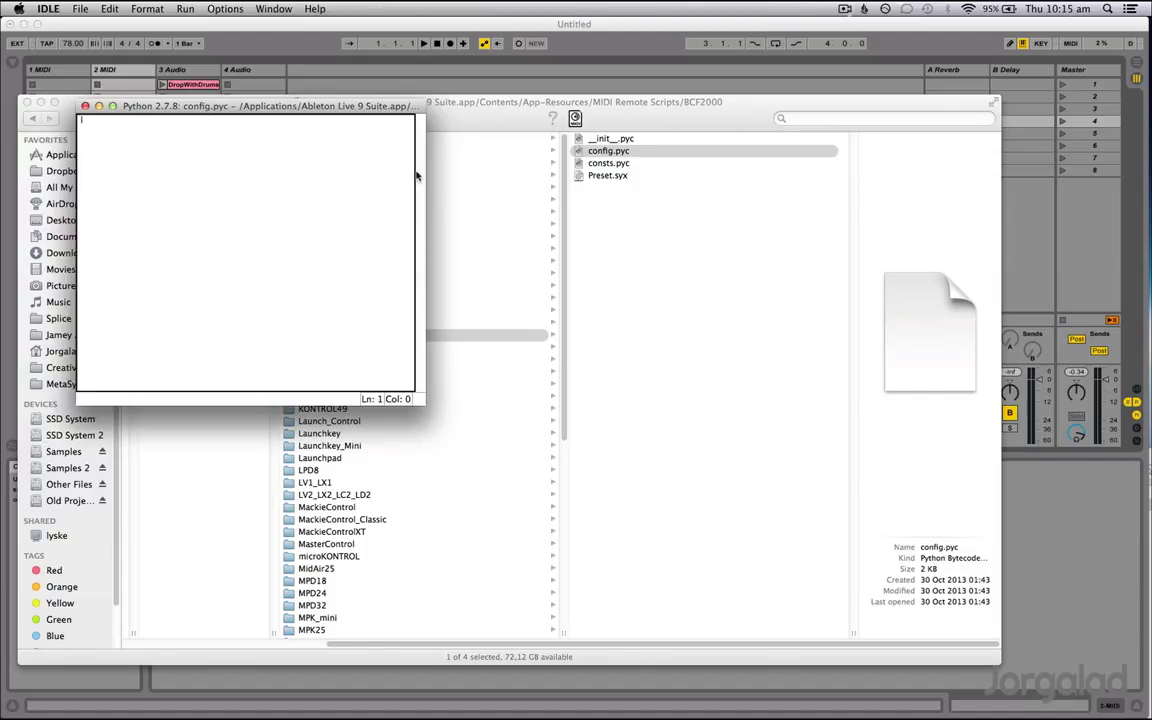
Bring up the chooser for another application to open config.pyc and close the IDLE window
{"action": "right_click", "coordinate": [634, 152]}
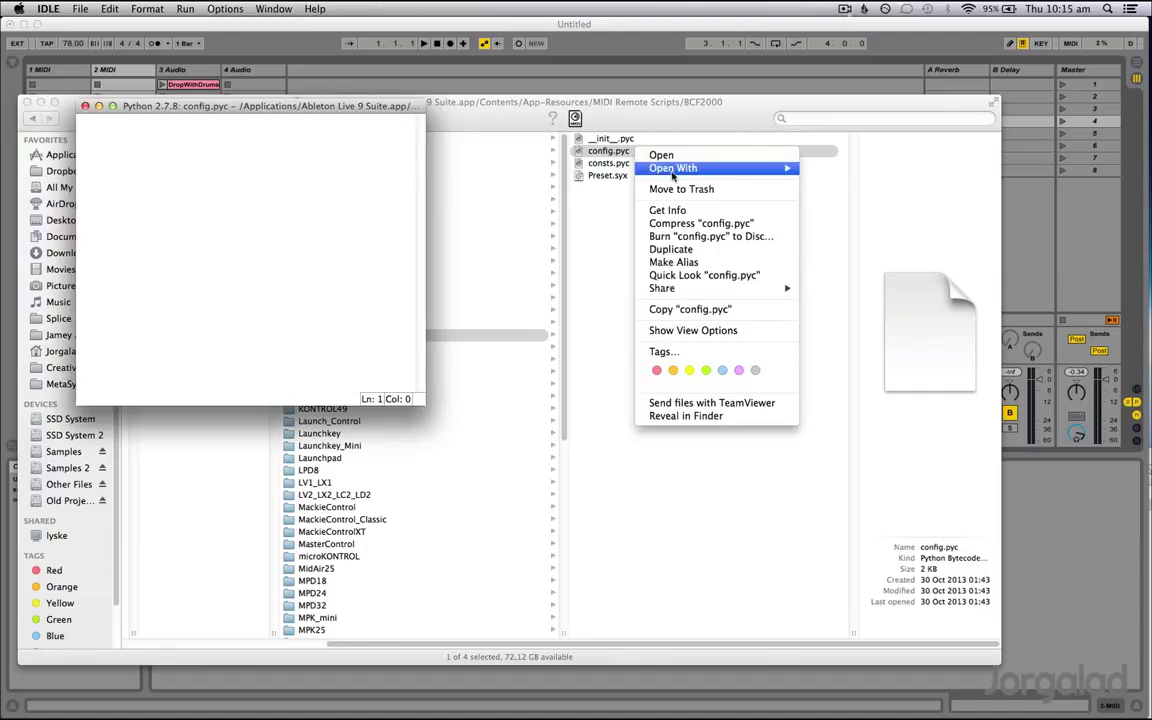
{"action": "mouse_move", "coordinate": [700, 168]}
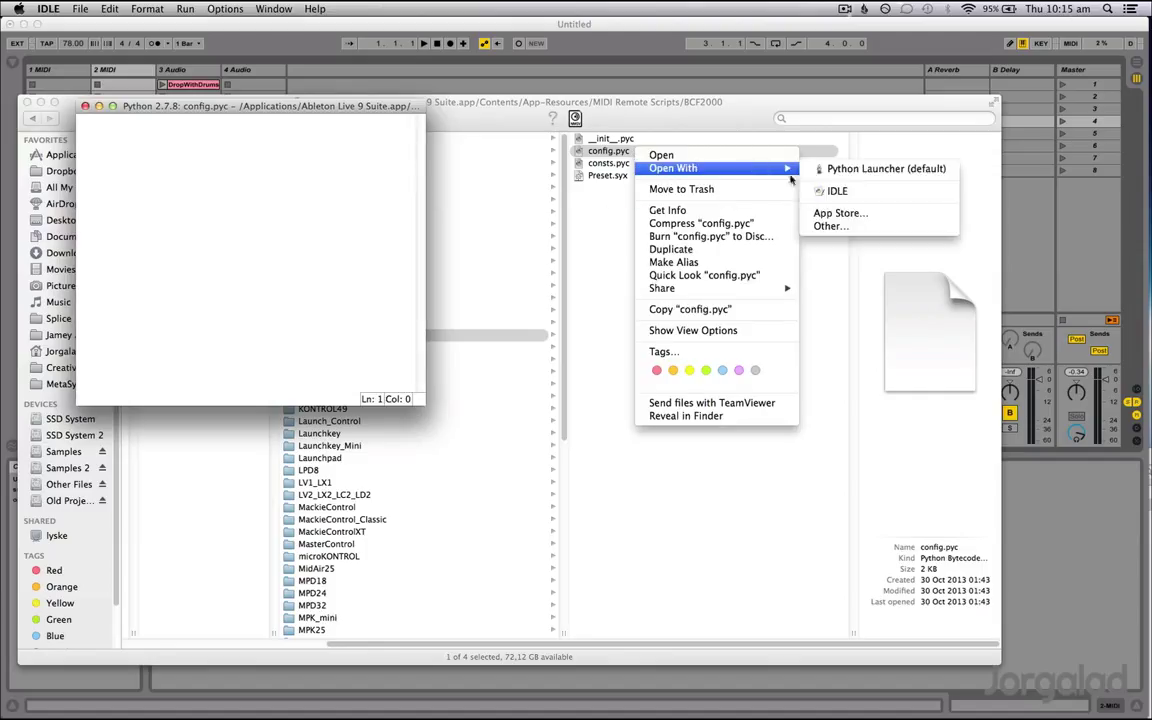
{"action": "left_click", "coordinate": [830, 225]}
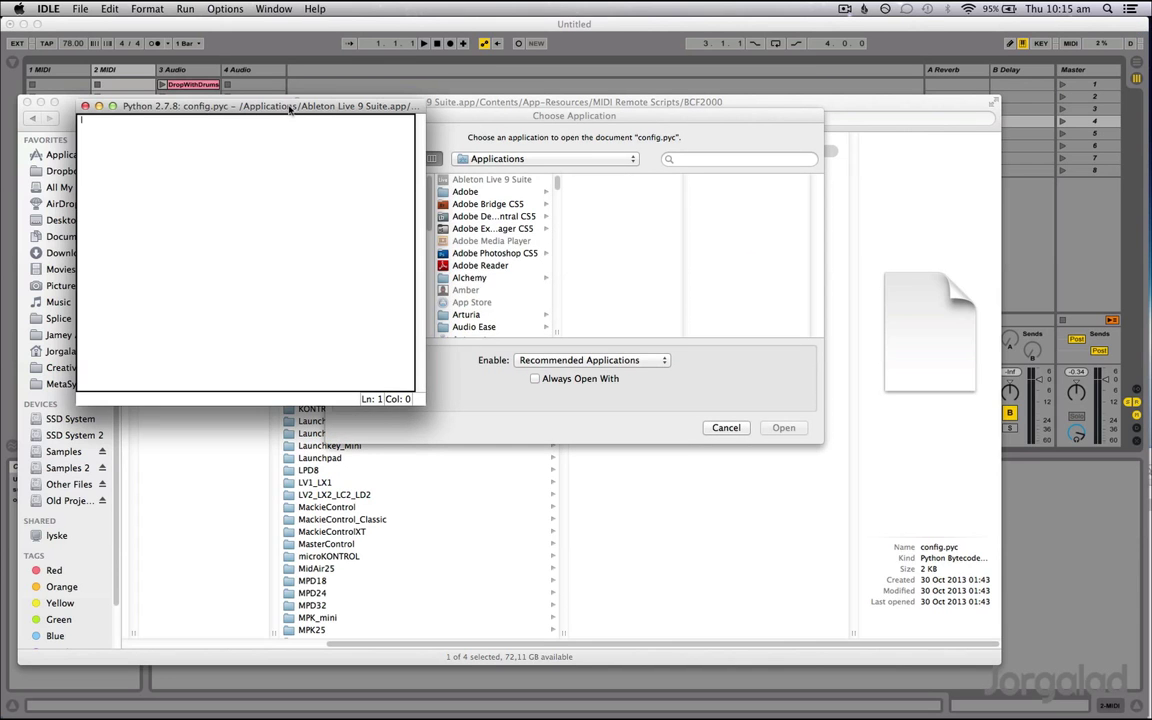
{"action": "left_click_drag", "start_coordinate": [193, 106], "coordinate": [811, 417]}
{"action": "key", "text": "super+w"}
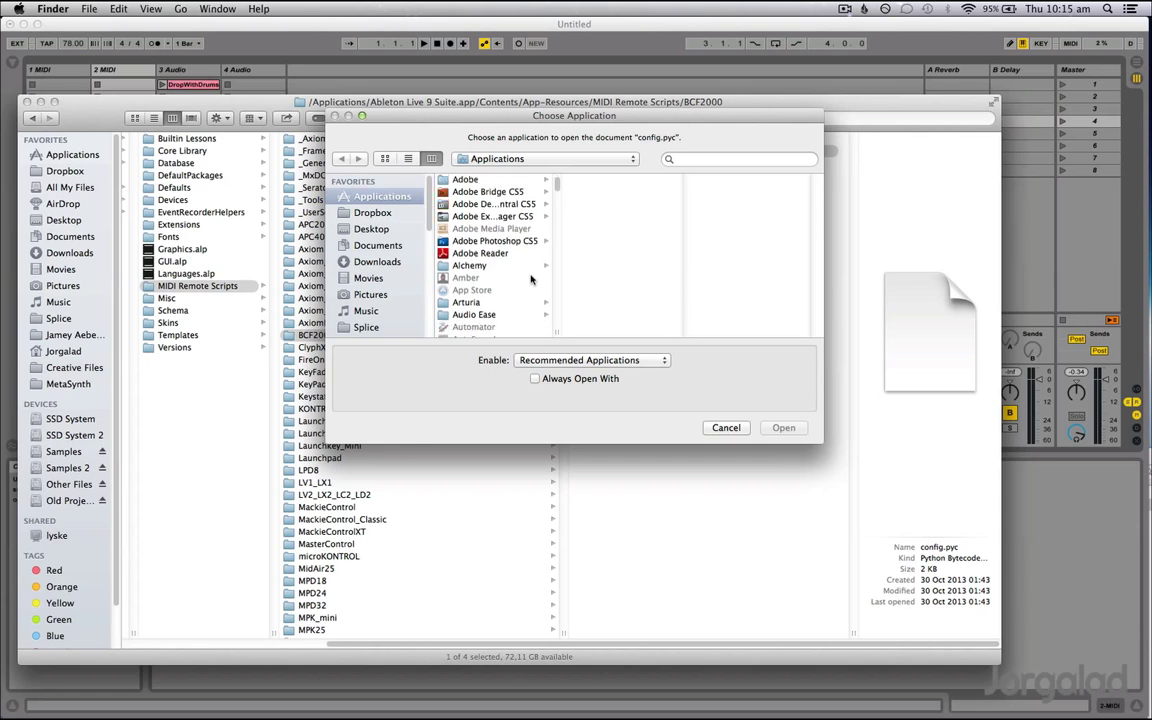
Find TextEdit among the applications and open config.pyc with it
{"action": "scroll", "coordinate": [537, 300], "scroll_direction": "down", "scroll_amount": 10}
{"action": "scroll", "coordinate": [537, 300], "scroll_direction": "down", "scroll_amount": 10}
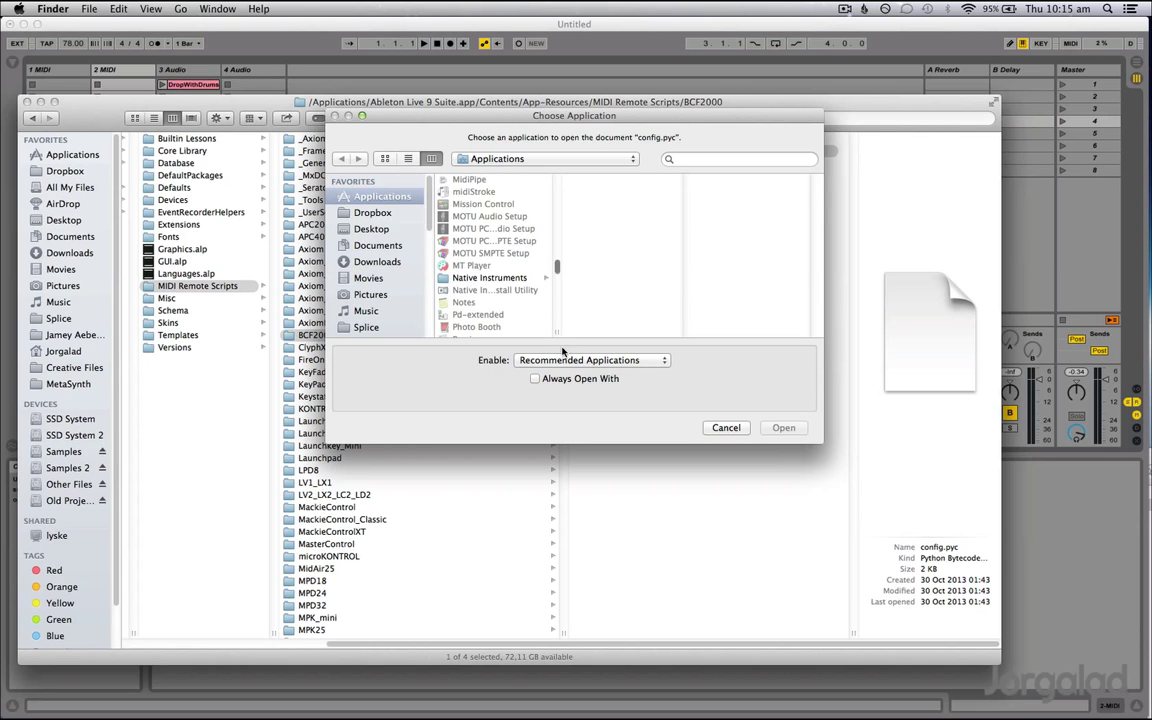
{"action": "scroll", "coordinate": [490, 297], "scroll_direction": "up", "scroll_amount": 5}
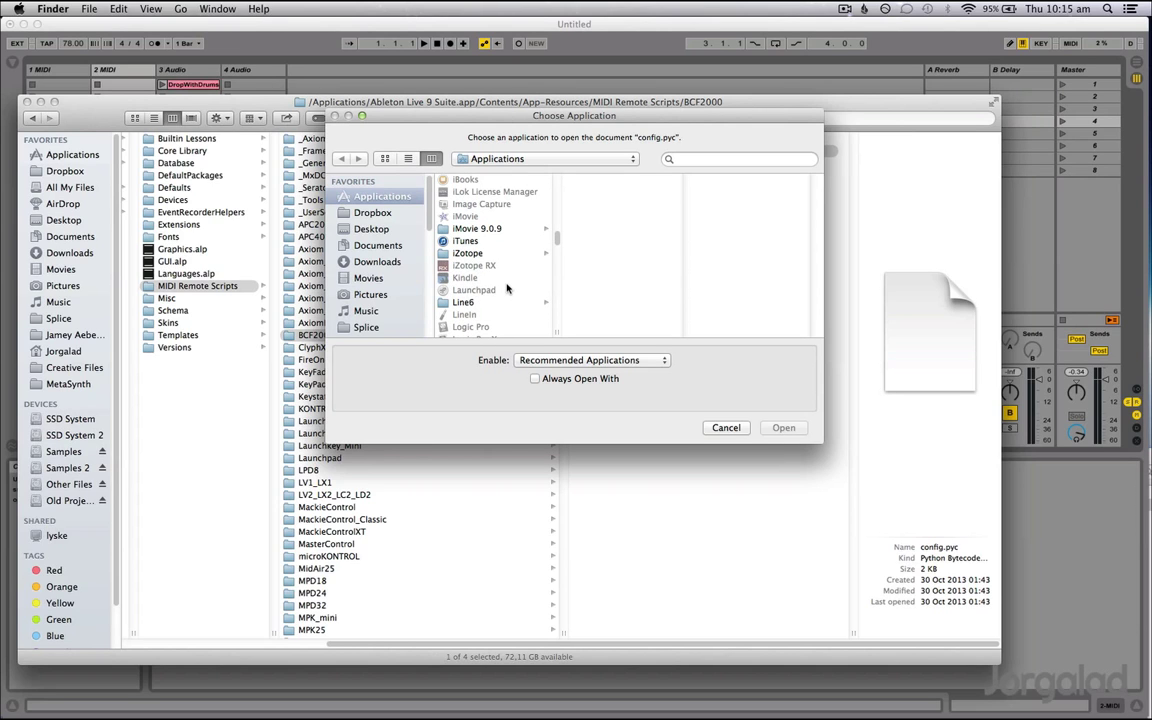
{"action": "scroll", "coordinate": [507, 289], "scroll_direction": "up", "scroll_amount": 5}
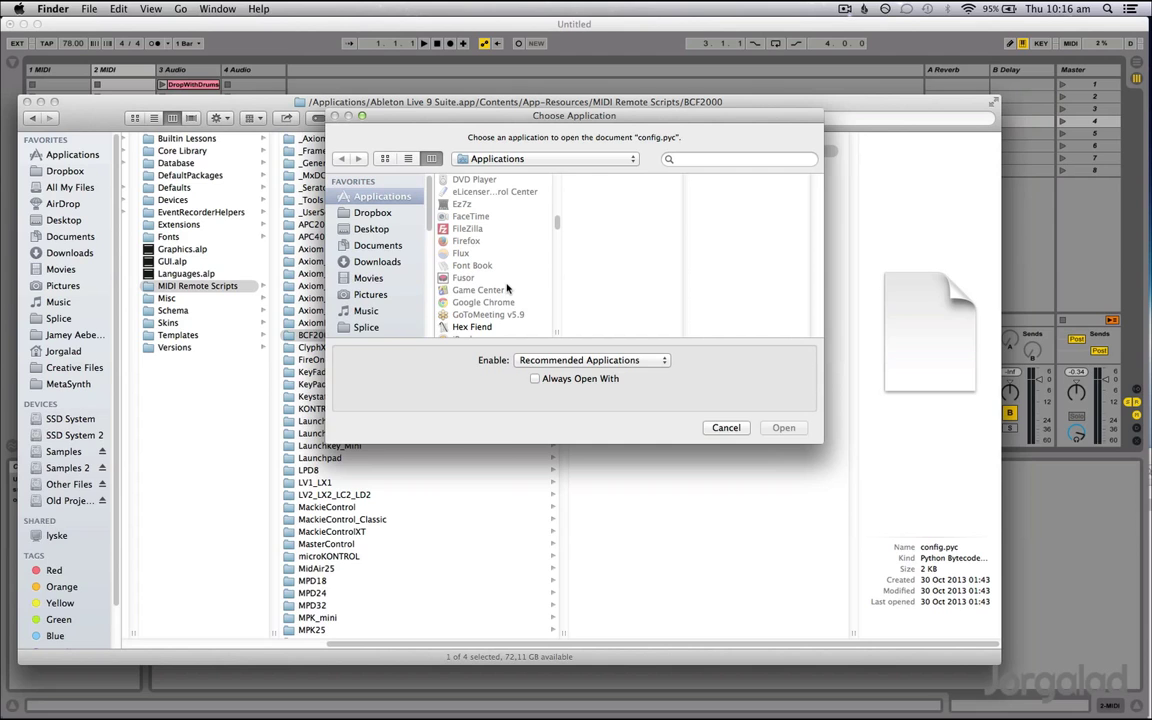
{"action": "scroll", "coordinate": [507, 289], "scroll_direction": "down", "scroll_amount": 5}
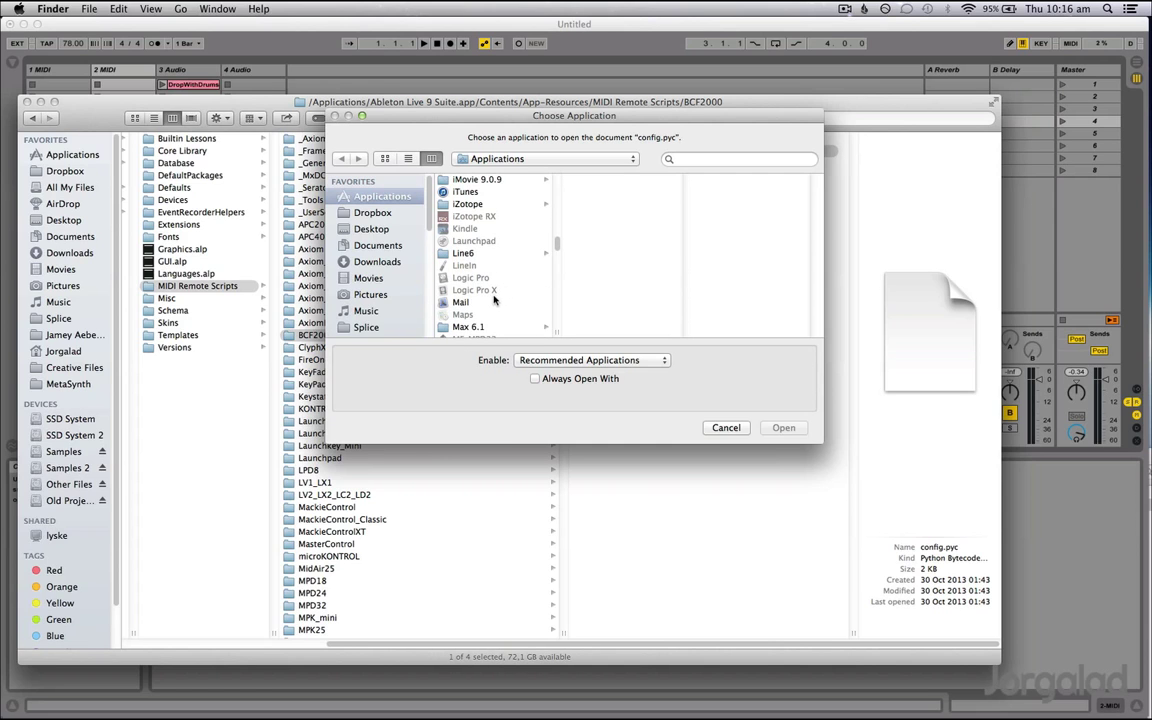
{"action": "scroll", "coordinate": [500, 297], "scroll_direction": "down", "scroll_amount": 5}
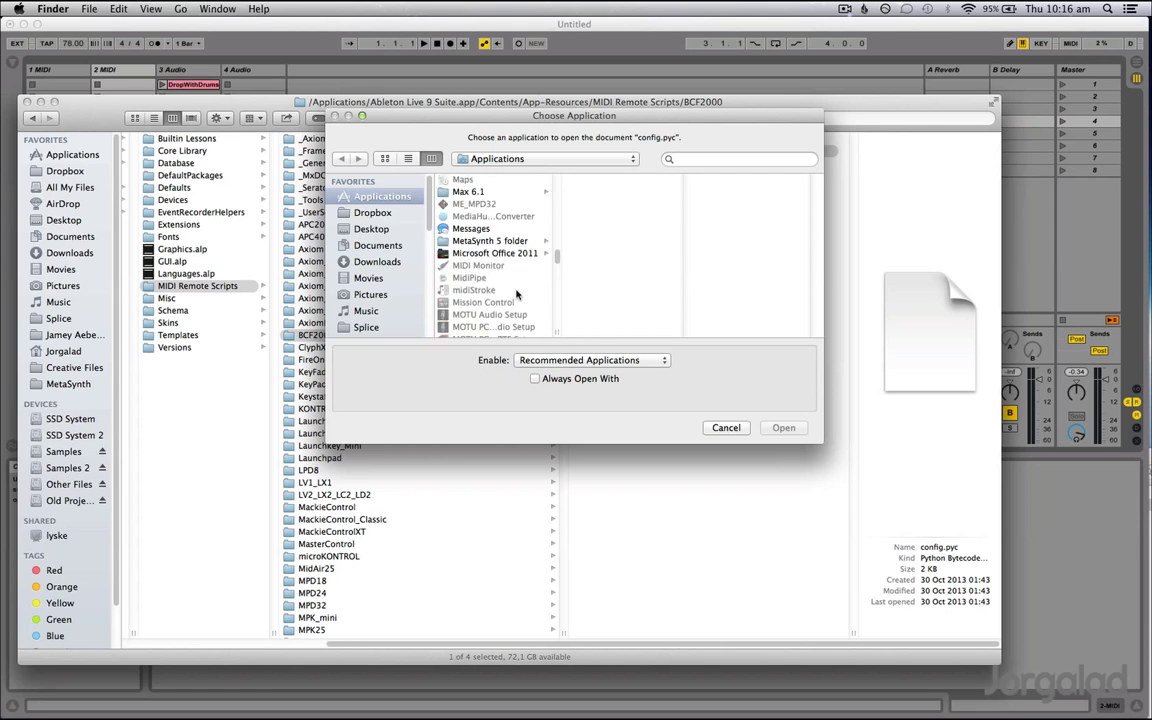
{"action": "scroll", "coordinate": [516, 294], "scroll_direction": "down", "scroll_amount": 10}
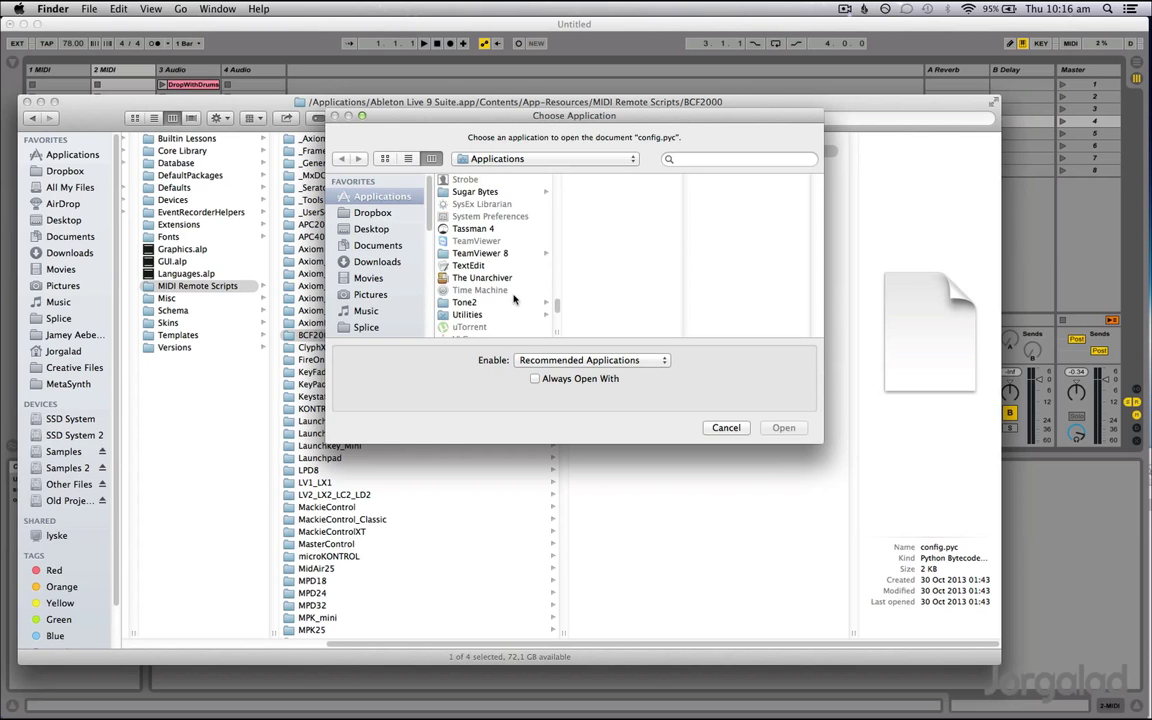
{"action": "scroll", "coordinate": [513, 298], "scroll_direction": "down", "scroll_amount": 3}
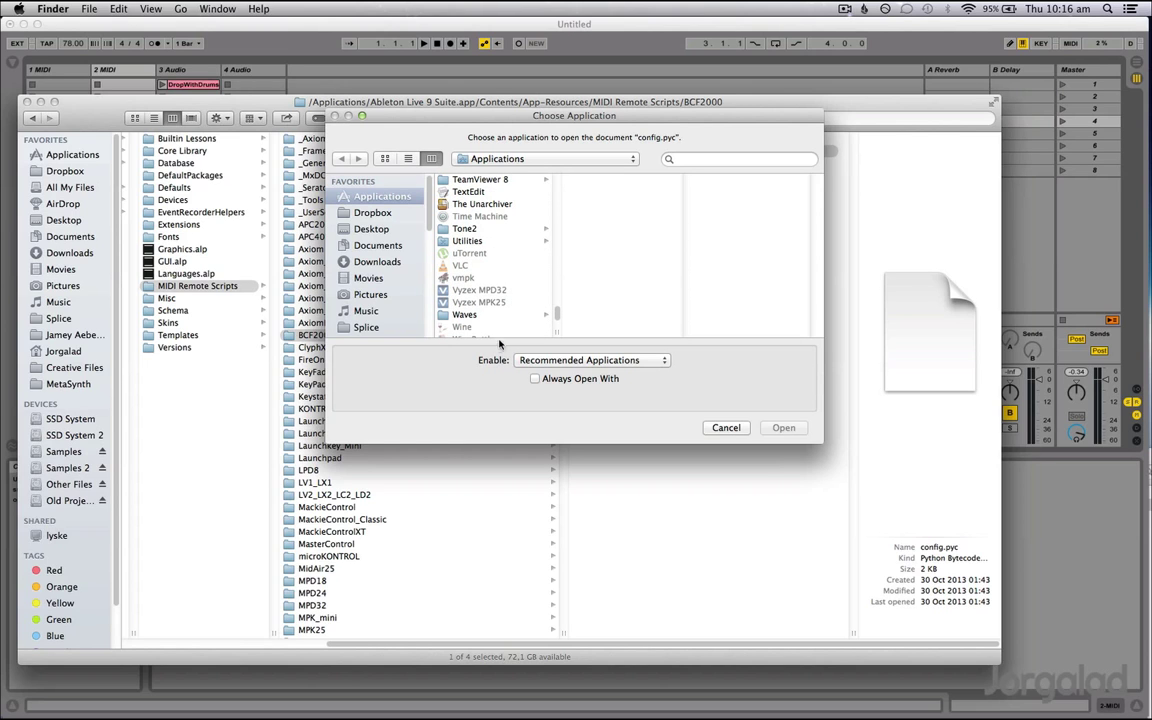
{"action": "scroll", "coordinate": [464, 195], "scroll_direction": "up", "scroll_amount": 1}
{"action": "left_click", "coordinate": [466, 200]}
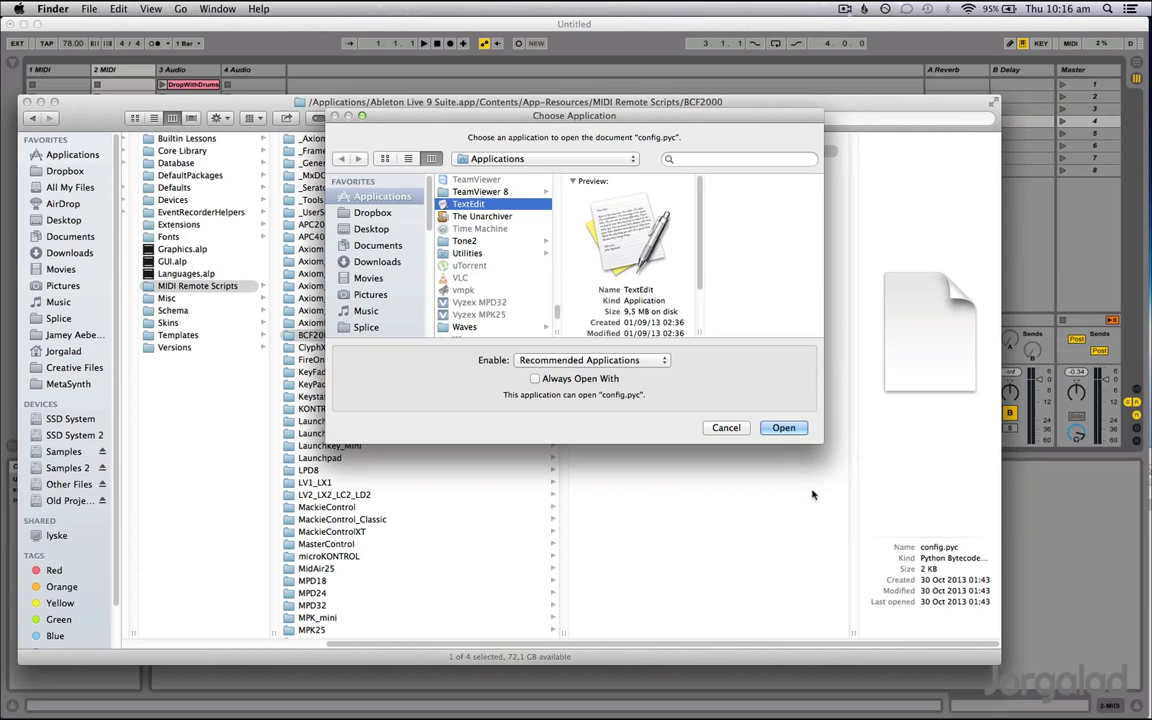
{"action": "key", "text": "Return"}
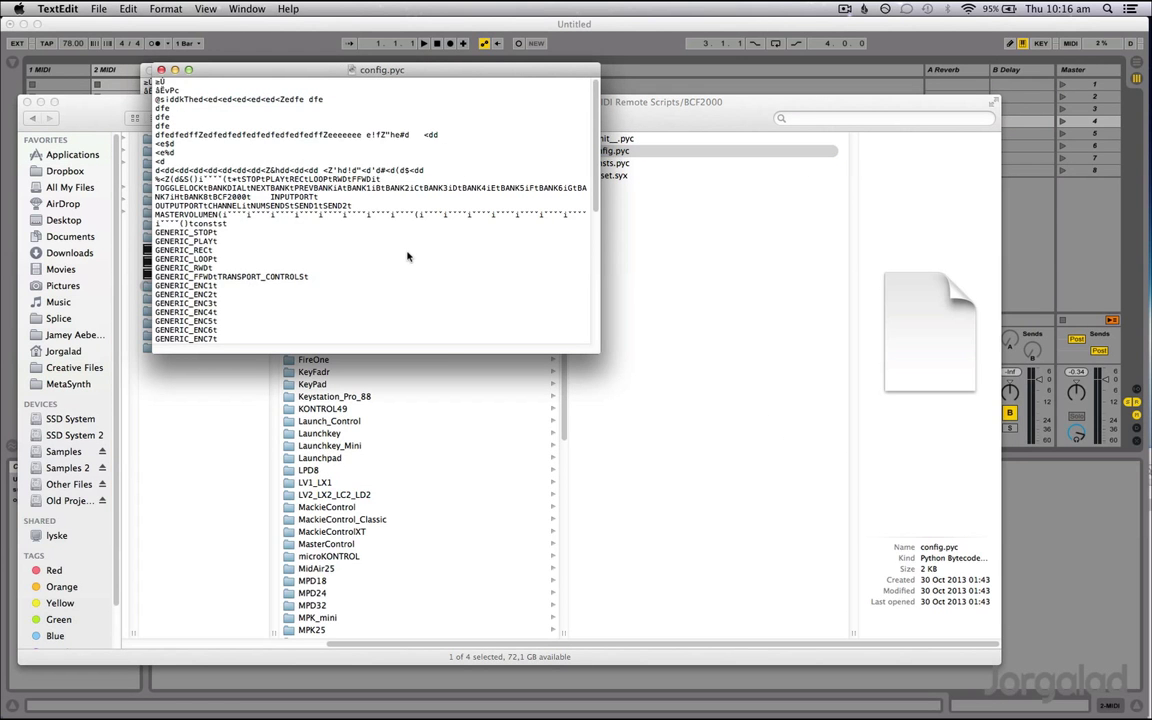
Enlarge the TextEdit window and examine the control definitions in config.pyc
{"action": "scroll", "coordinate": [410, 256], "scroll_direction": "down", "scroll_amount": 5}
{"action": "scroll", "coordinate": [491, 303], "scroll_direction": "down", "scroll_amount": 2}
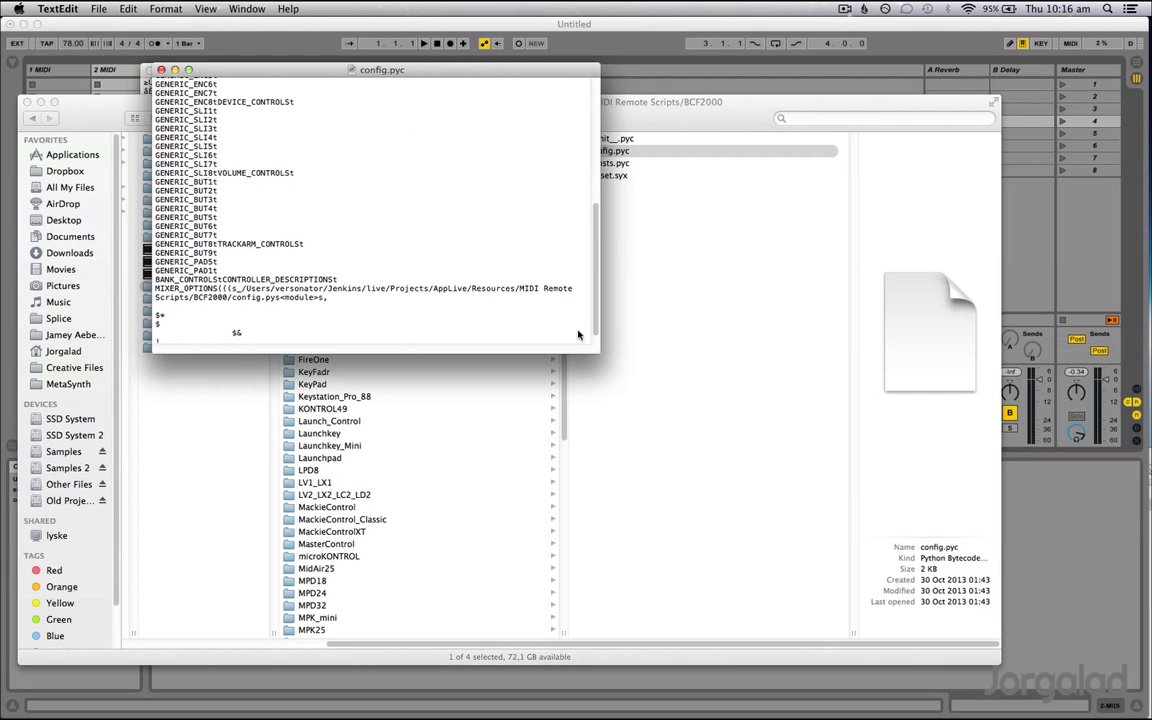
{"action": "left_click_drag", "start_coordinate": [598, 349], "coordinate": [803, 469]}
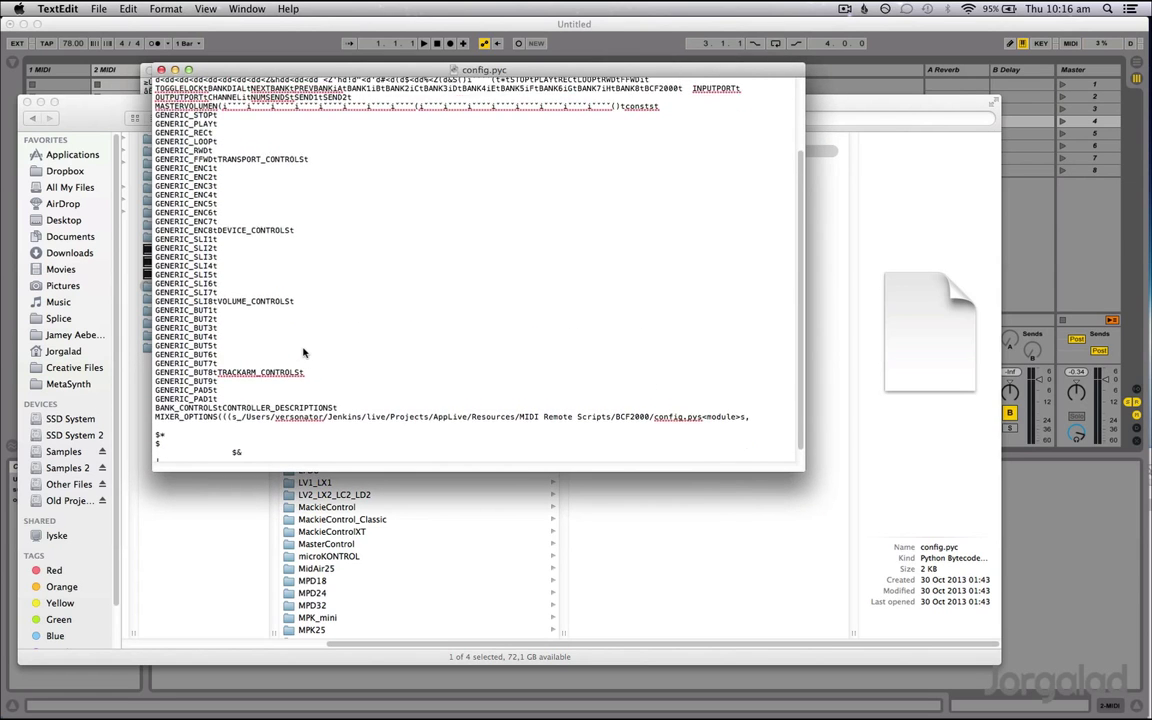
{"action": "scroll", "coordinate": [304, 352], "scroll_direction": "up", "scroll_amount": 3}
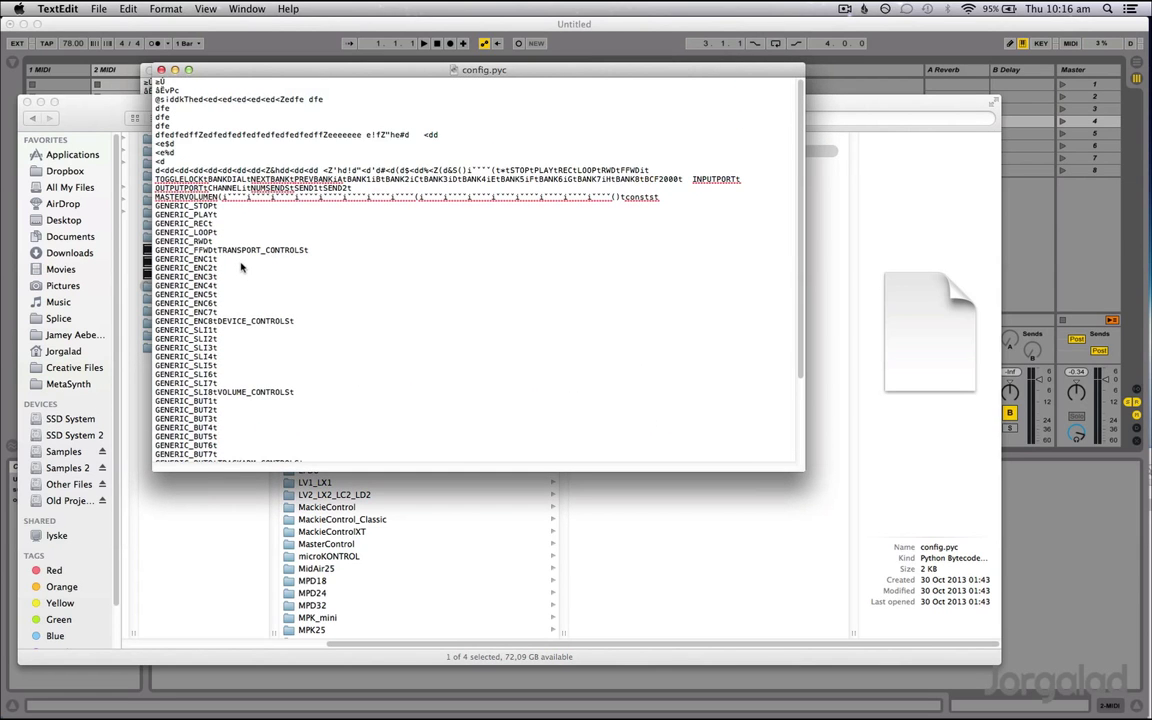
{"action": "left_click_drag", "start_coordinate": [314, 171], "coordinate": [270, 283]}
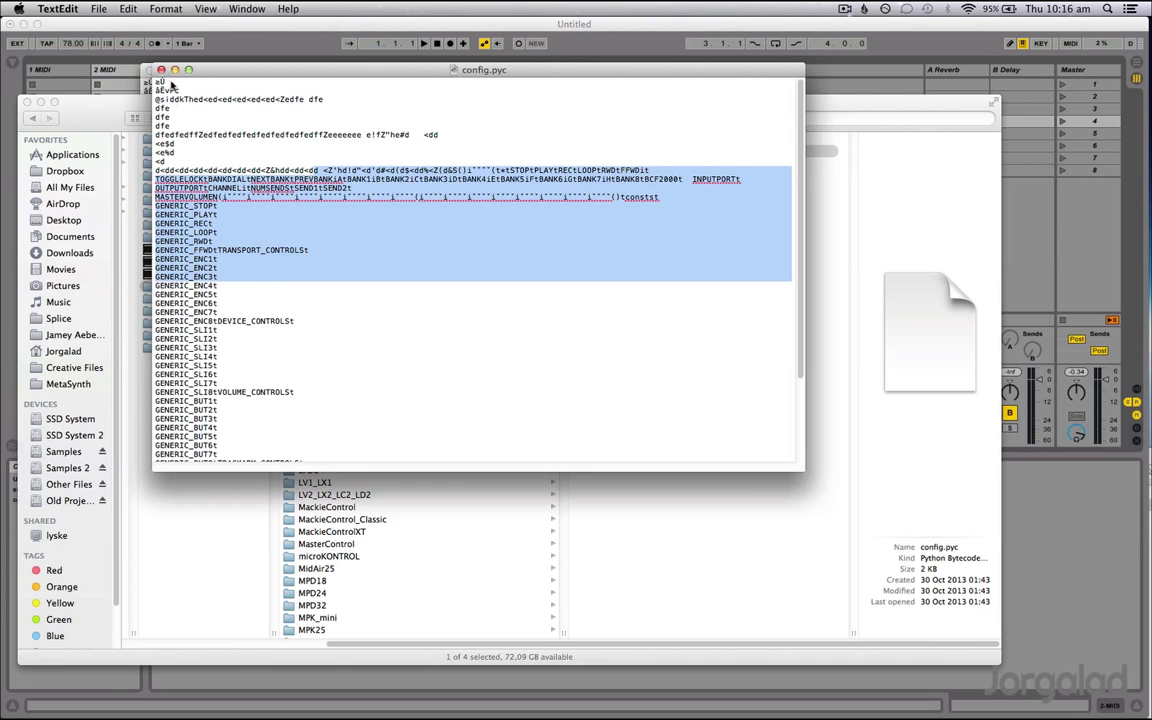
{"action": "left_click", "coordinate": [378, 249]}
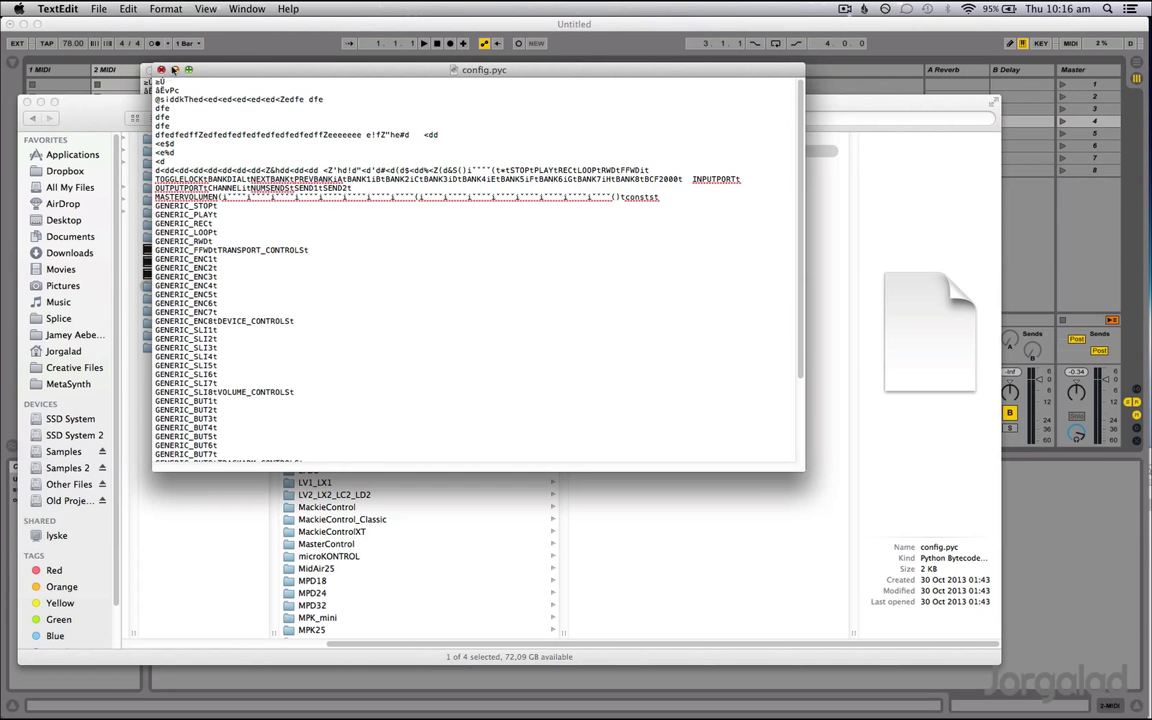
Close config.pyc and return to Finder, showing the folder path from Contents to BCF2000
{"action": "left_click", "coordinate": [161, 70]}
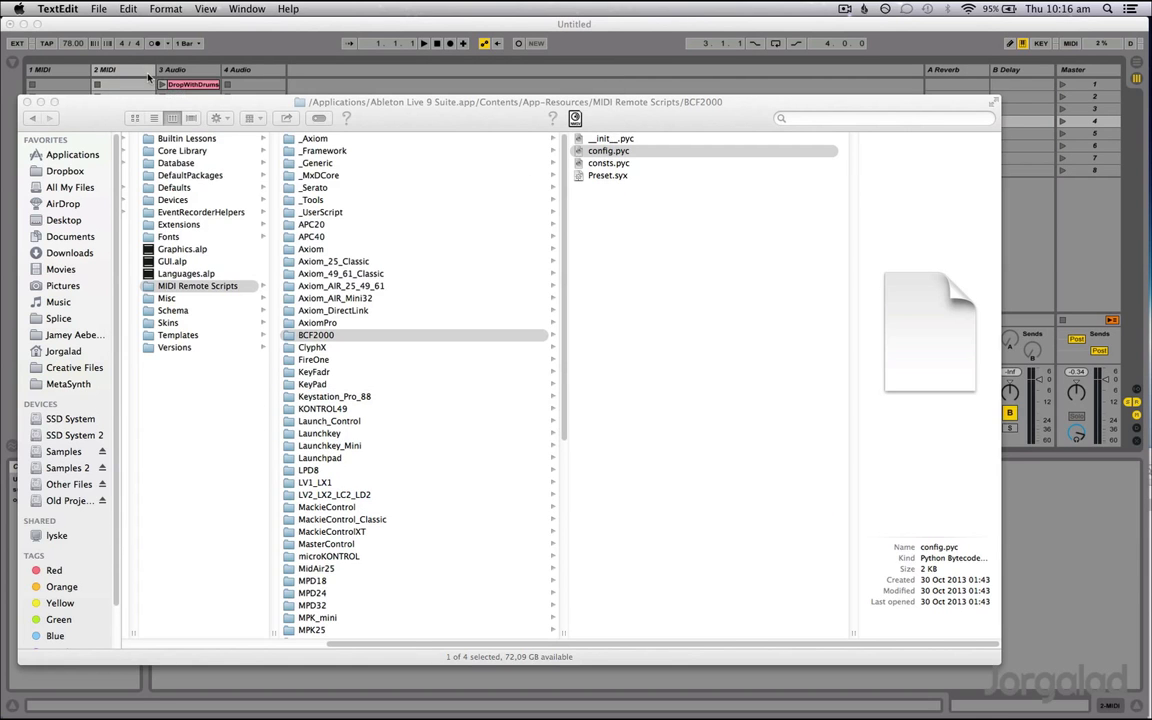
{"action": "left_click_drag", "start_coordinate": [97, 121], "coordinate": [143, 147]}
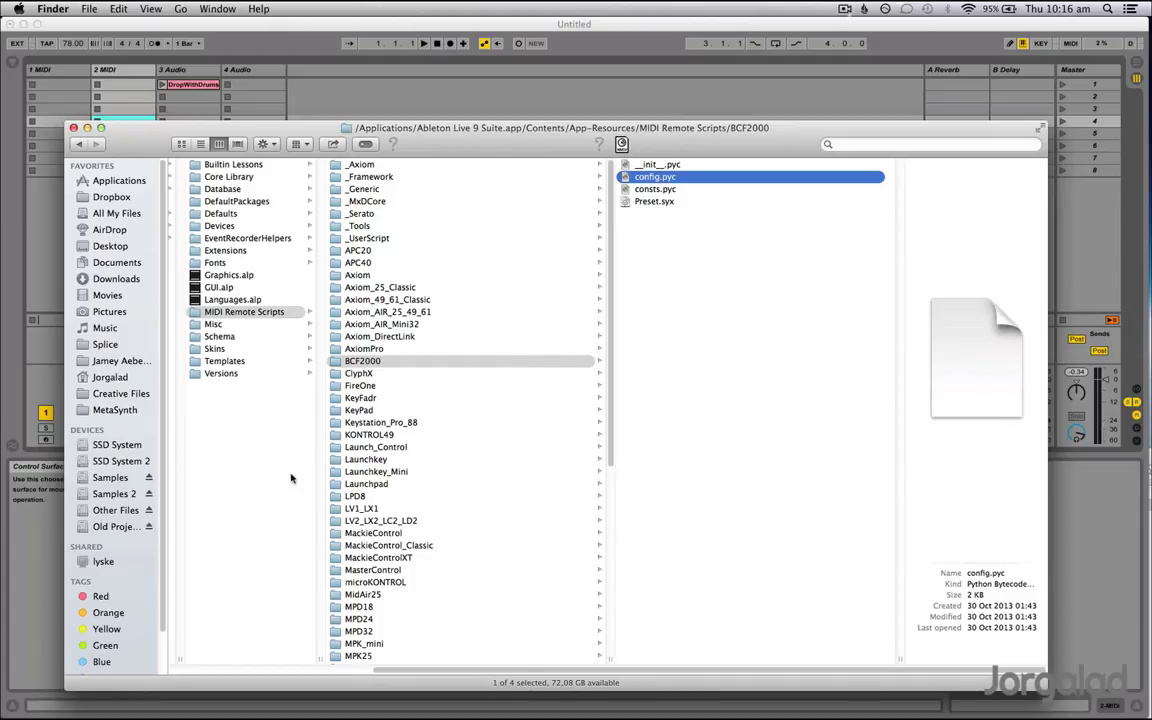
{"action": "scroll", "coordinate": [255, 383], "scroll_direction": "left", "scroll_amount": 5}
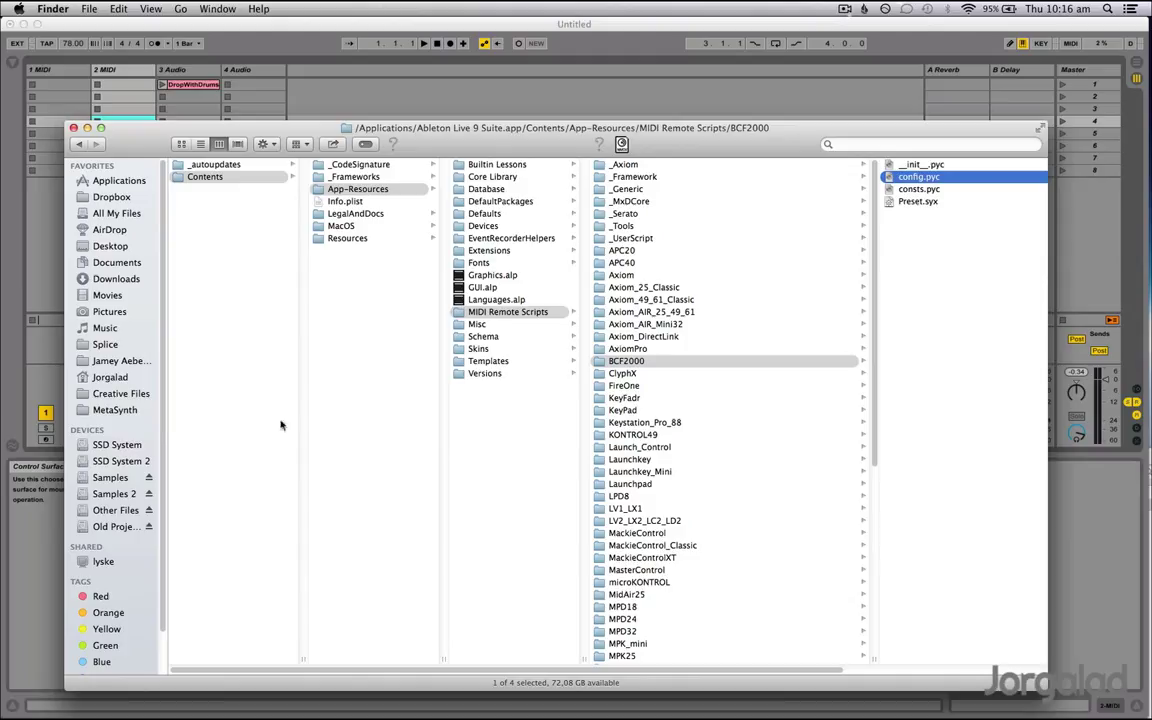
Browse the SSD System drive to the Preferences folder inside the Library of the user's home folder
{"action": "left_click", "coordinate": [139, 447]}
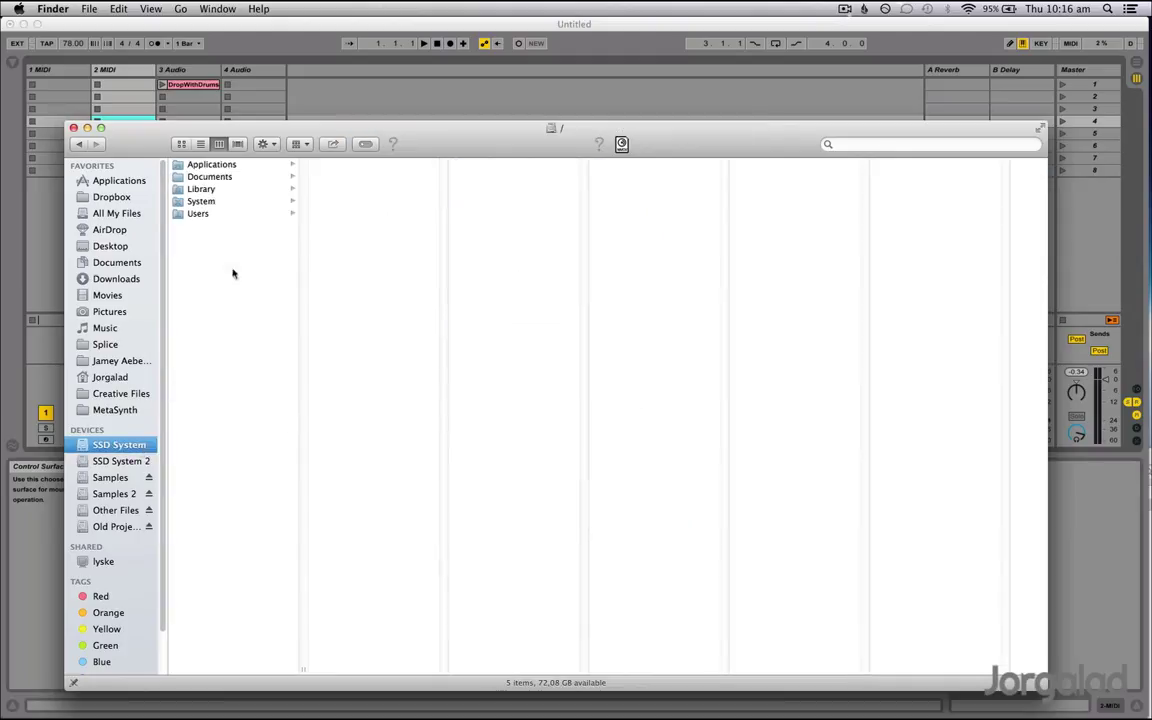
{"action": "left_click", "coordinate": [222, 189]}
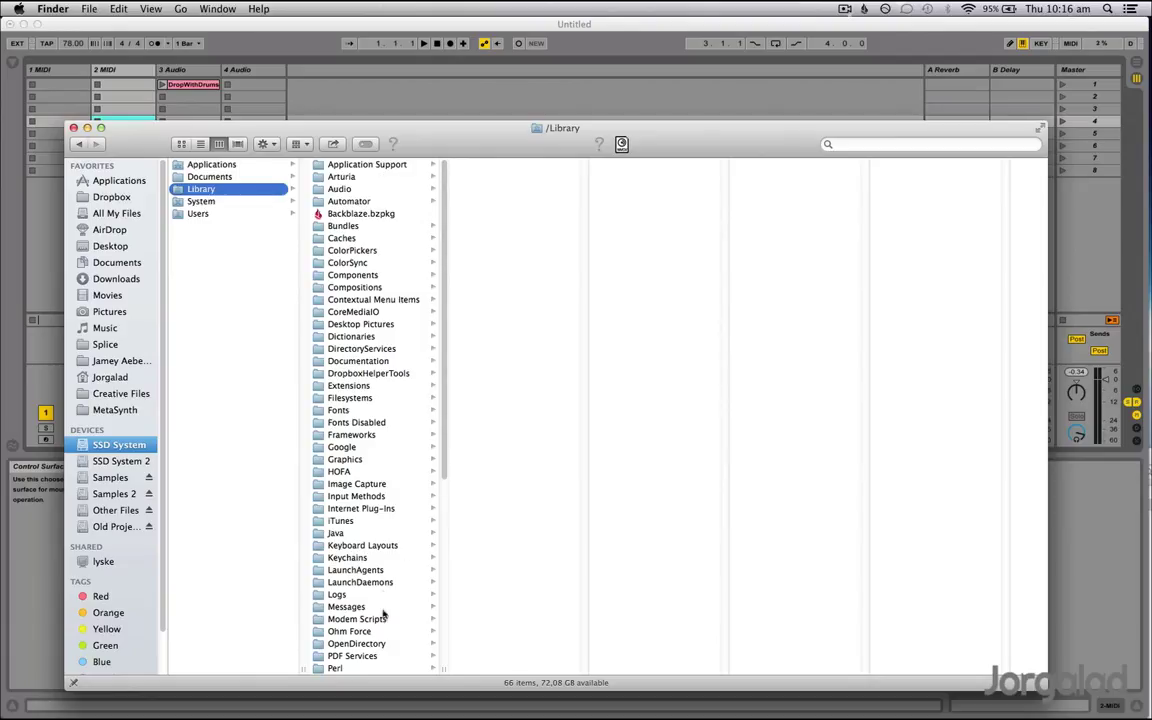
{"action": "scroll", "coordinate": [380, 580], "scroll_direction": "down", "scroll_amount": 1}
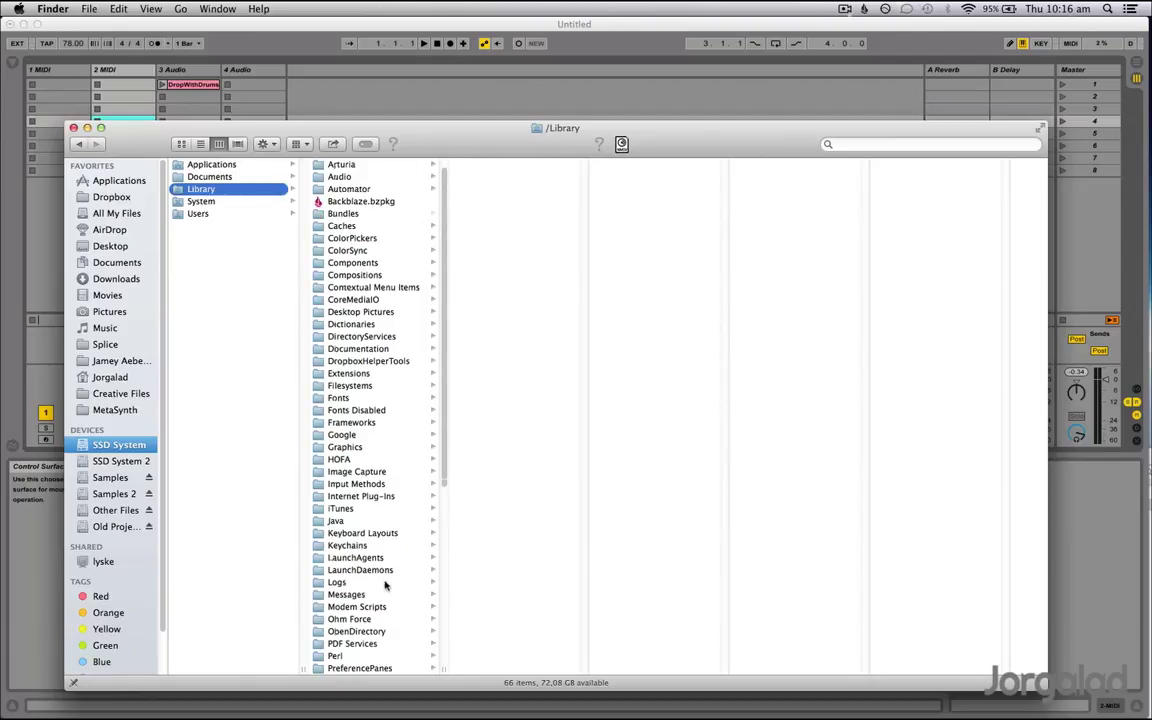
{"action": "scroll", "coordinate": [375, 660], "scroll_direction": "down", "scroll_amount": 3}
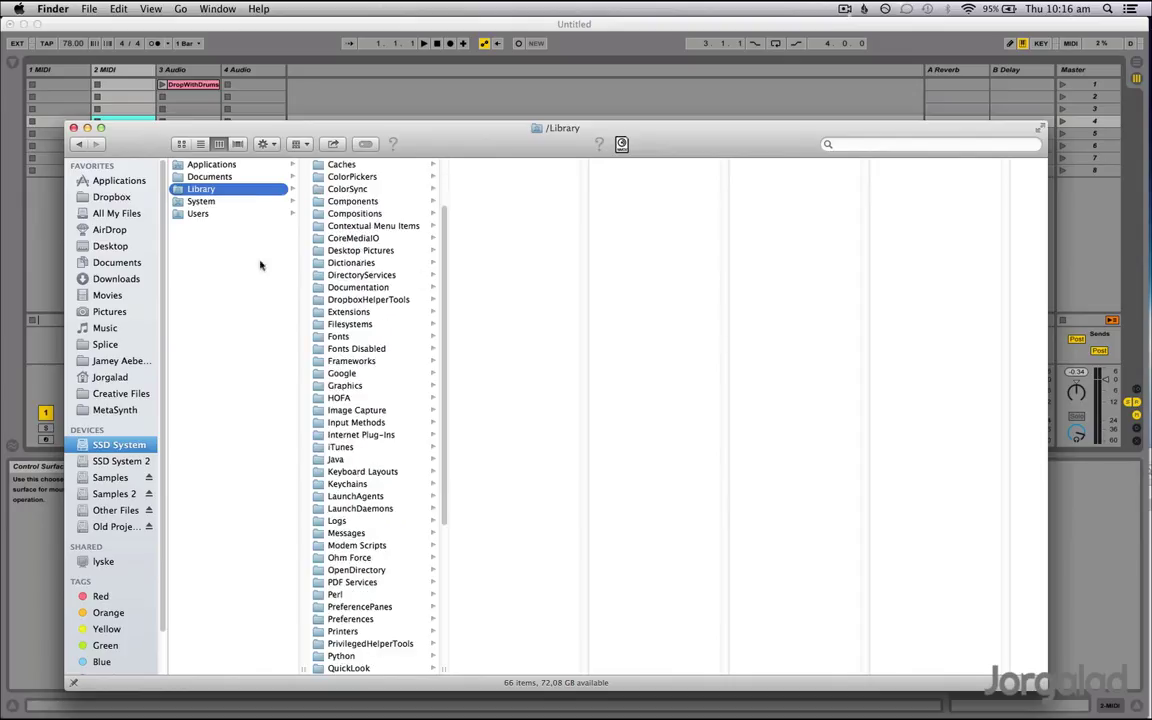
{"action": "left_click", "coordinate": [221, 213]}
{"action": "left_click", "coordinate": [366, 164]}
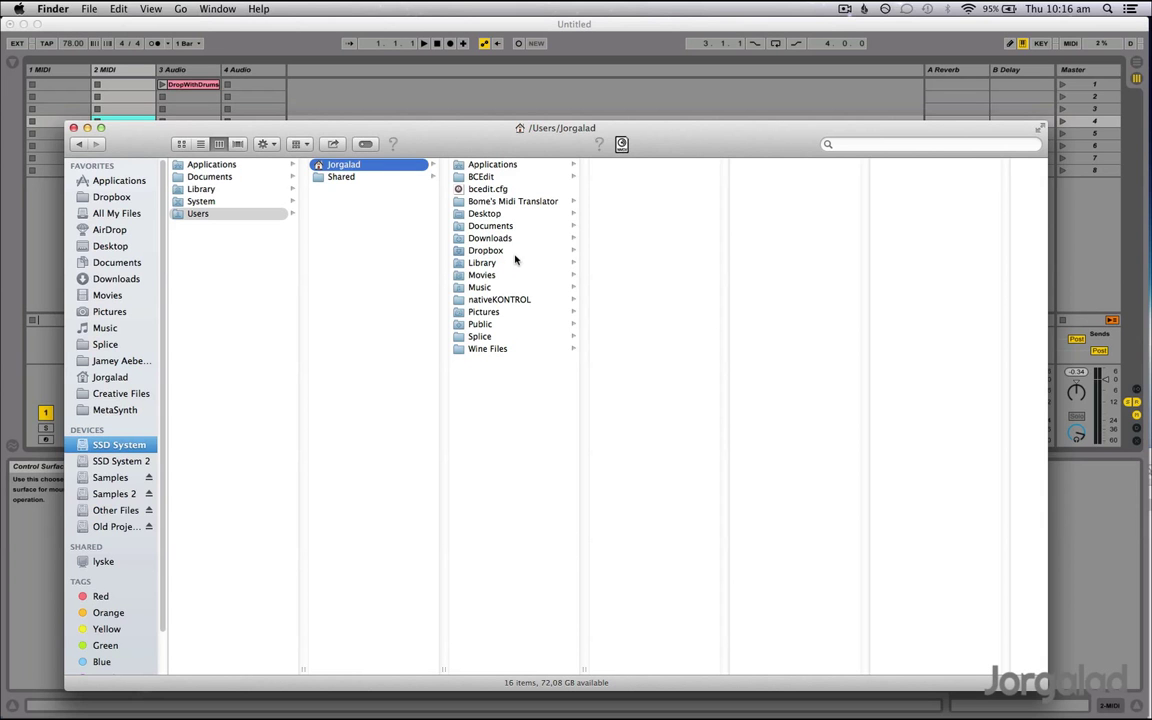
{"action": "left_click", "coordinate": [514, 252]}
{"action": "left_click", "coordinate": [516, 262]}
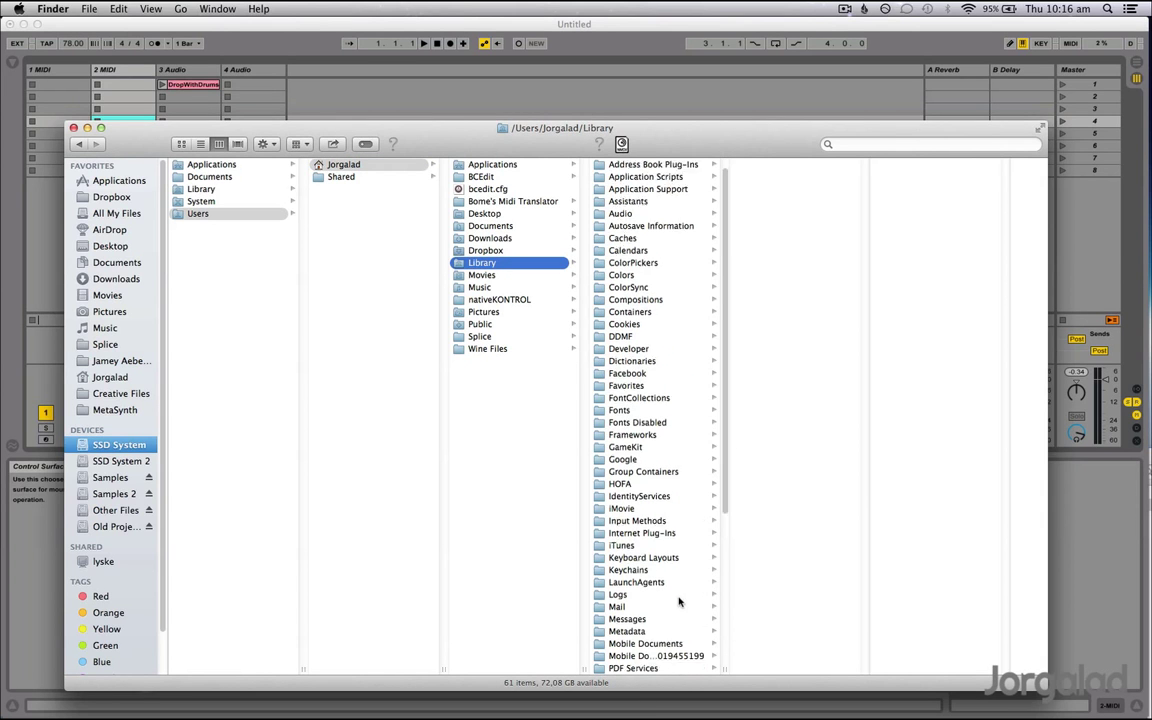
{"action": "scroll", "coordinate": [679, 601], "scroll_direction": "down", "scroll_amount": 5}
{"action": "left_click", "coordinate": [645, 557]}
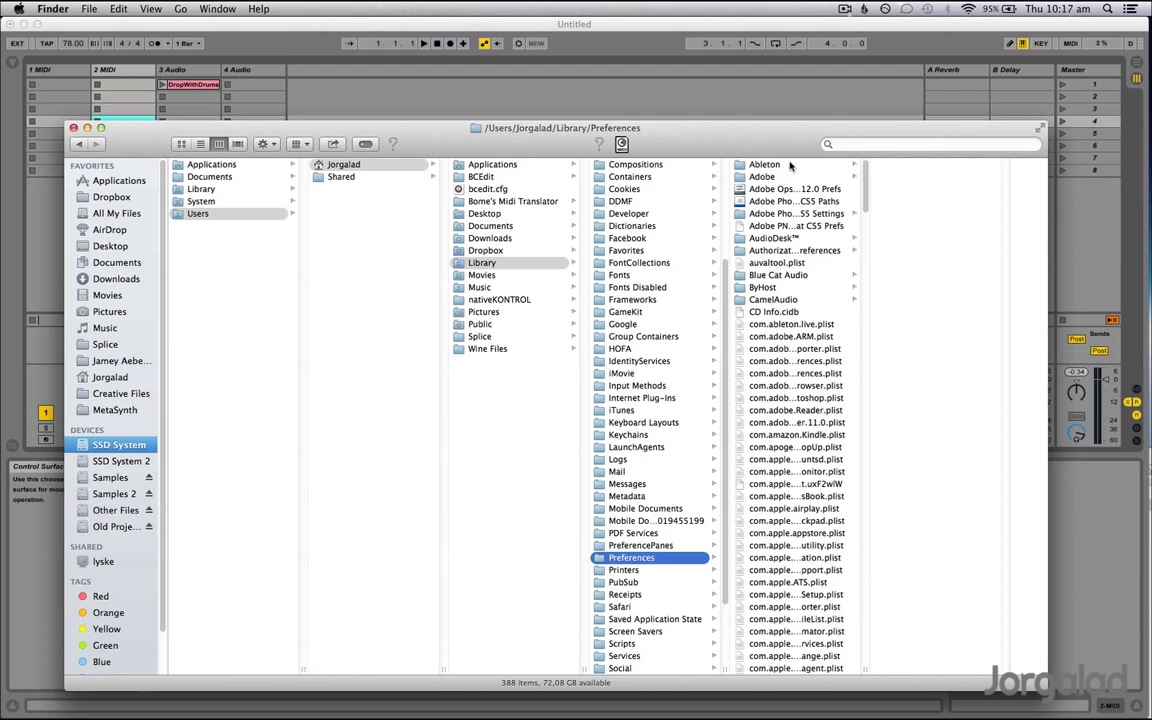
Open the User Remote Scripts folder within Ableton's Live 9.1 preferences and move the Finder window aside
{"action": "left_click", "coordinate": [766, 164]}
{"action": "left_click", "coordinate": [908, 166]}
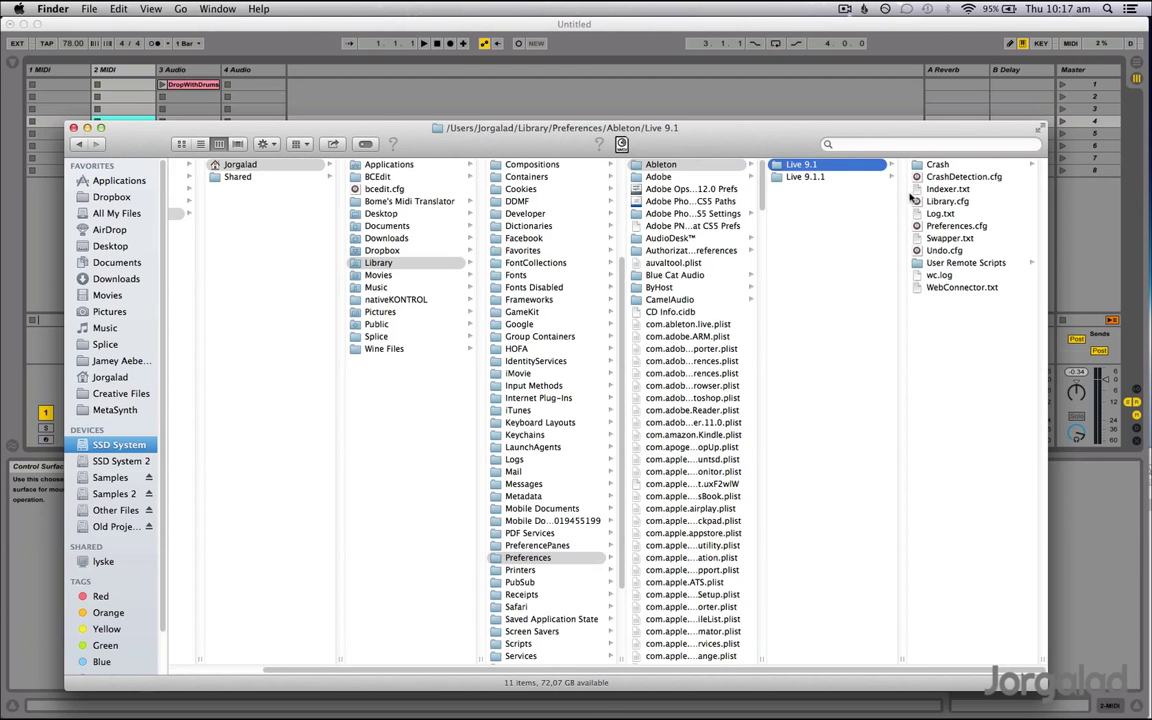
{"action": "left_click", "coordinate": [818, 177]}
{"action": "left_click", "coordinate": [820, 166]}
{"action": "left_click_drag", "start_coordinate": [795, 150], "coordinate": [750, 200]}
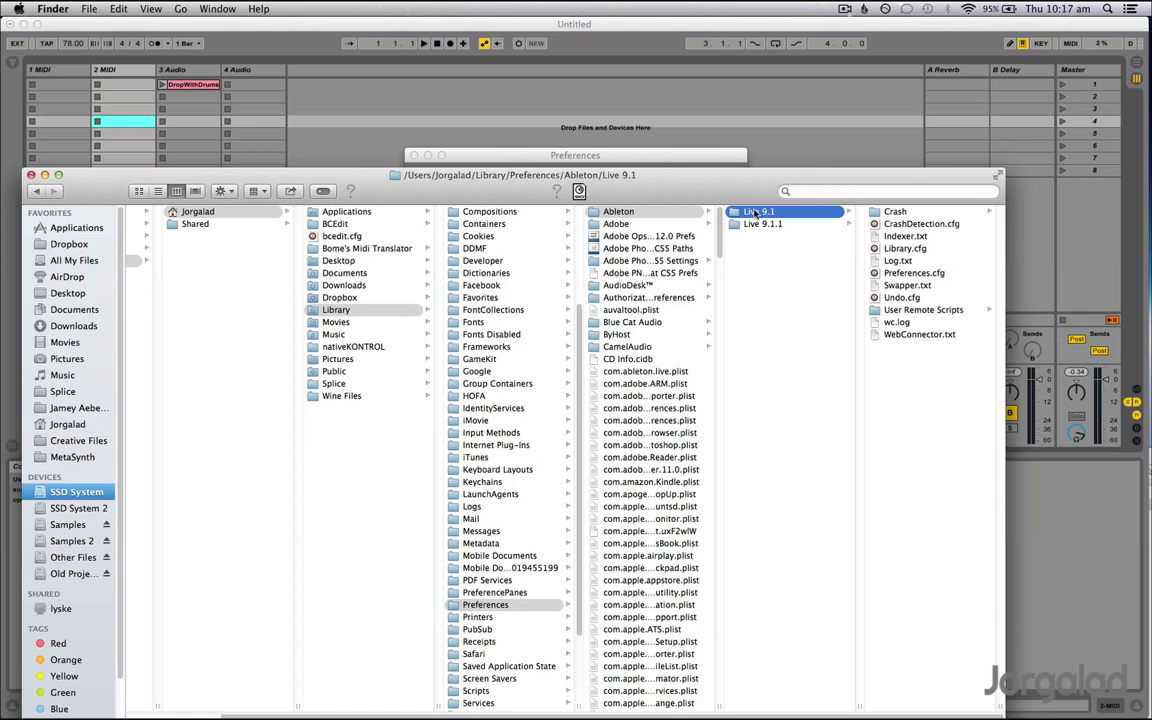
{"action": "left_click", "coordinate": [920, 310]}
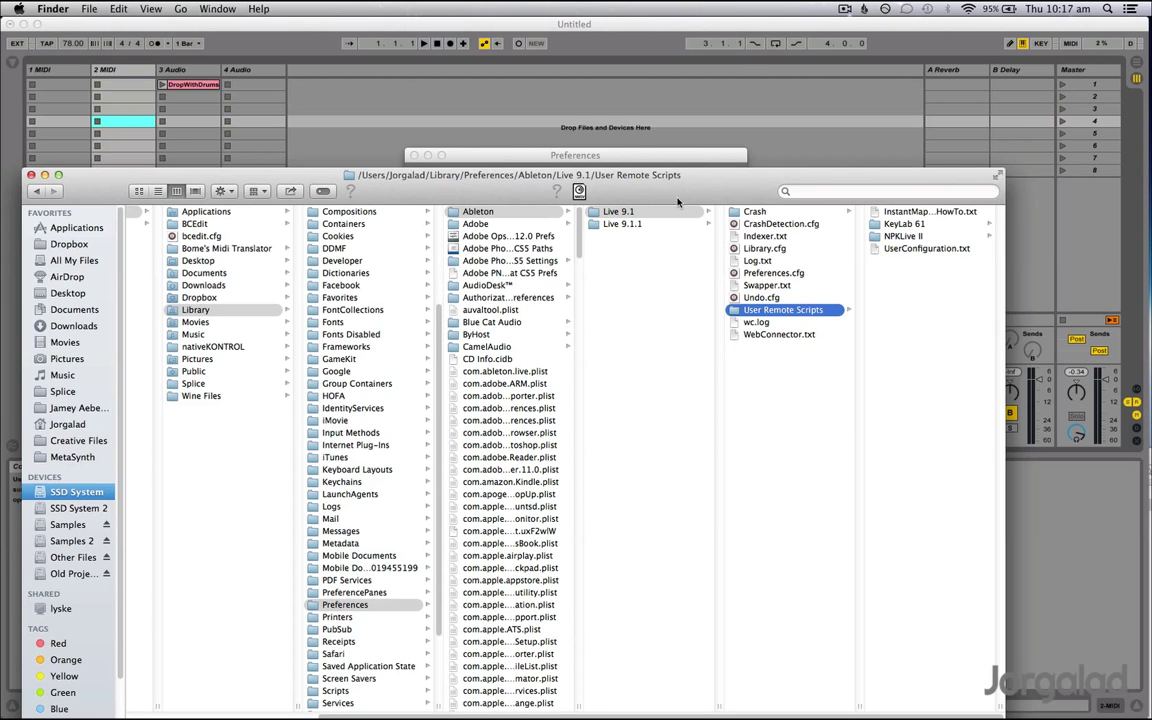
{"action": "left_click_drag", "start_coordinate": [612, 178], "coordinate": [531, 187]}
{"action": "left_click_drag", "start_coordinate": [630, 201], "coordinate": [633, 200]}
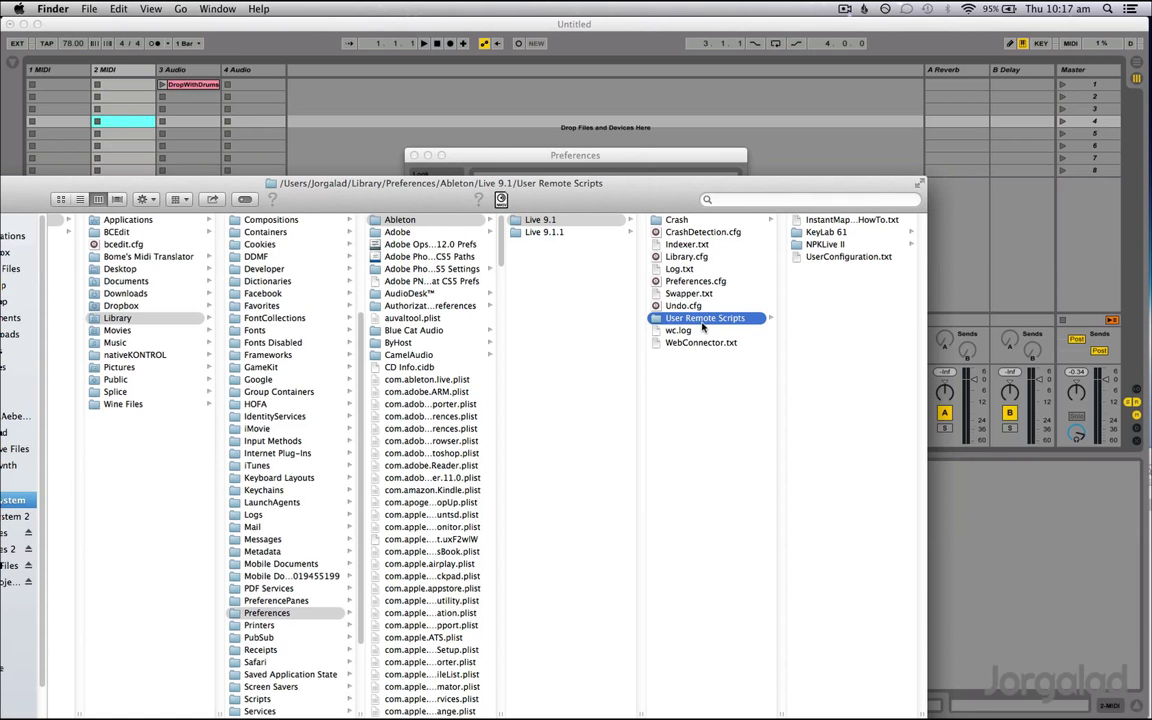
Preview UserConfiguration.txt, then open InstantMappings-HowTo.txt to view its instructions and close it
{"action": "left_click", "coordinate": [851, 257]}
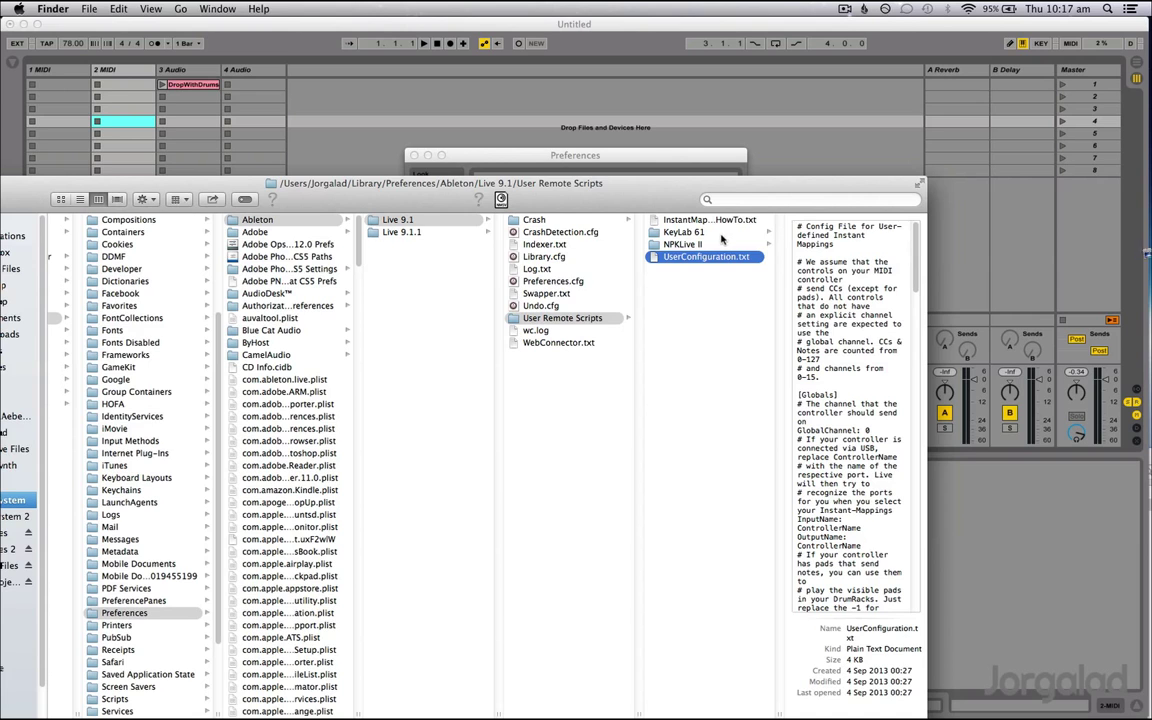
{"action": "left_click", "coordinate": [723, 219]}
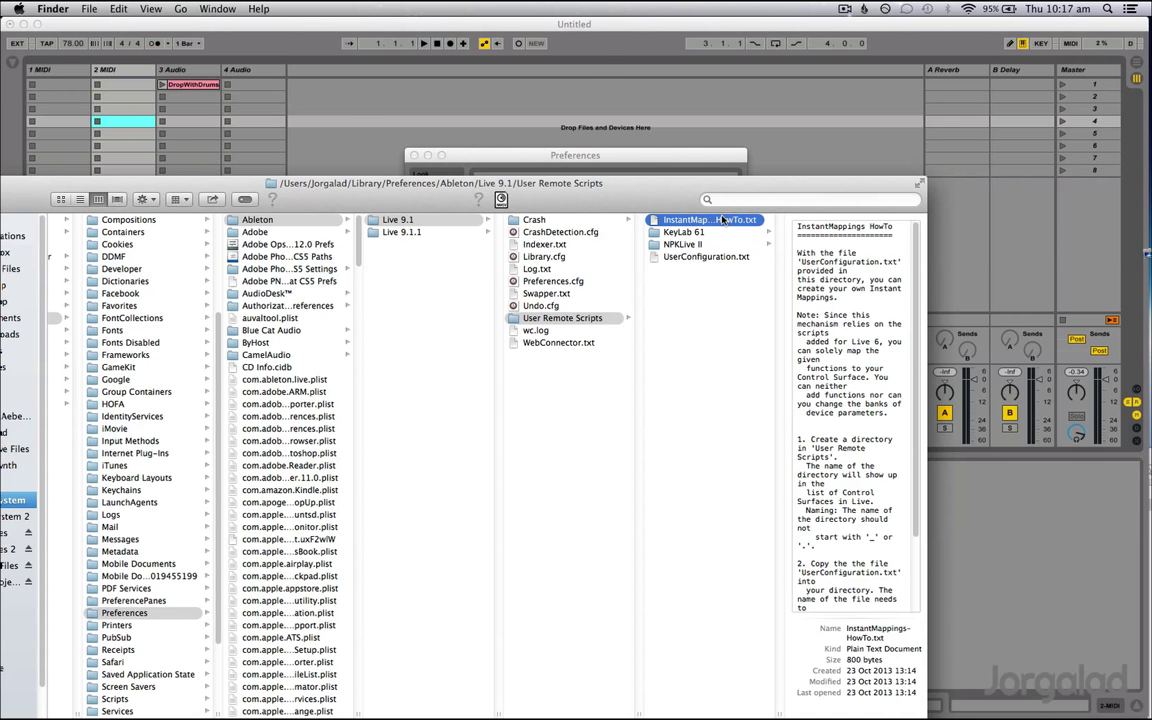
{"action": "double_click", "coordinate": [723, 219]}
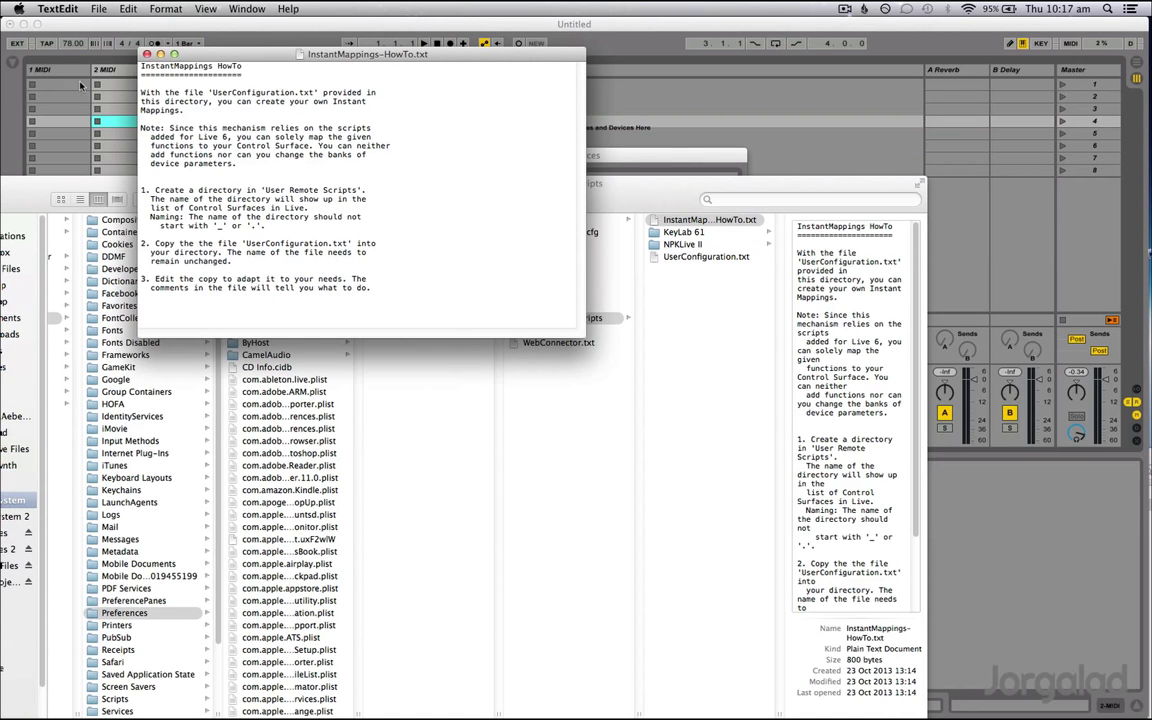
{"action": "left_click", "coordinate": [147, 54]}
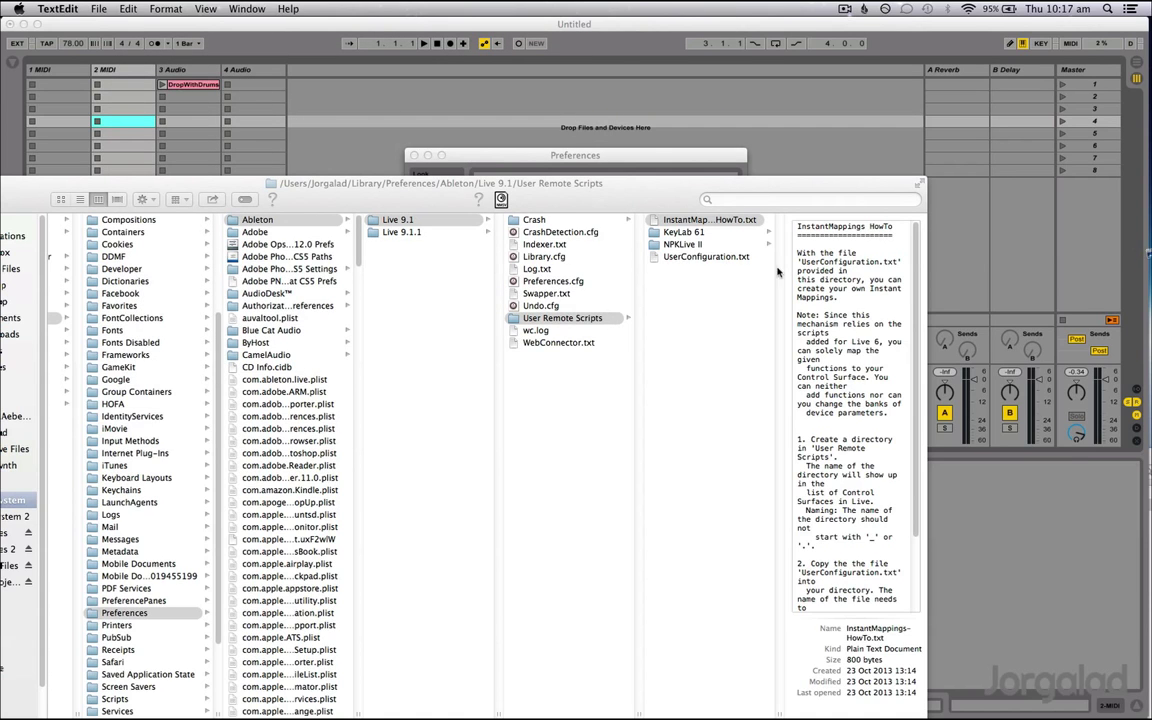
Open UserConfiguration.txt in TextEdit, then enlarge and reposition its window for reading
{"action": "left_click", "coordinate": [699, 258]}
{"action": "left_click", "coordinate": [699, 258]}
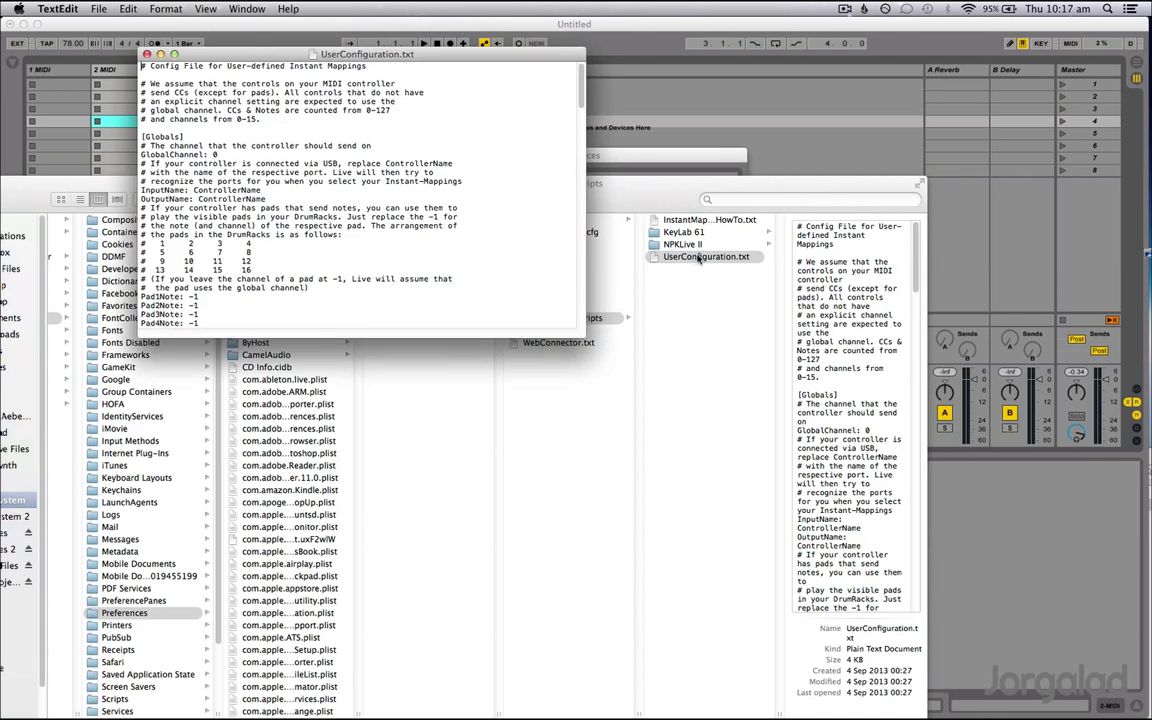
{"action": "left_click_drag", "start_coordinate": [583, 338], "coordinate": [790, 652]}
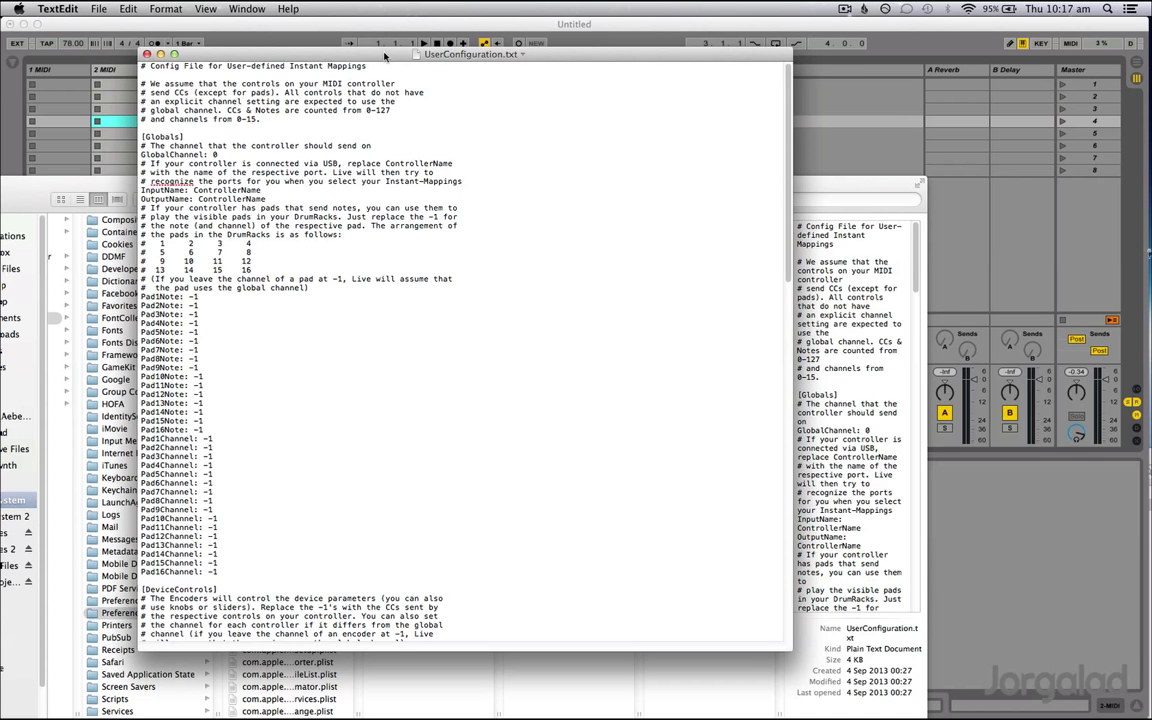
{"action": "left_click_drag", "start_coordinate": [362, 59], "coordinate": [450, 30]}
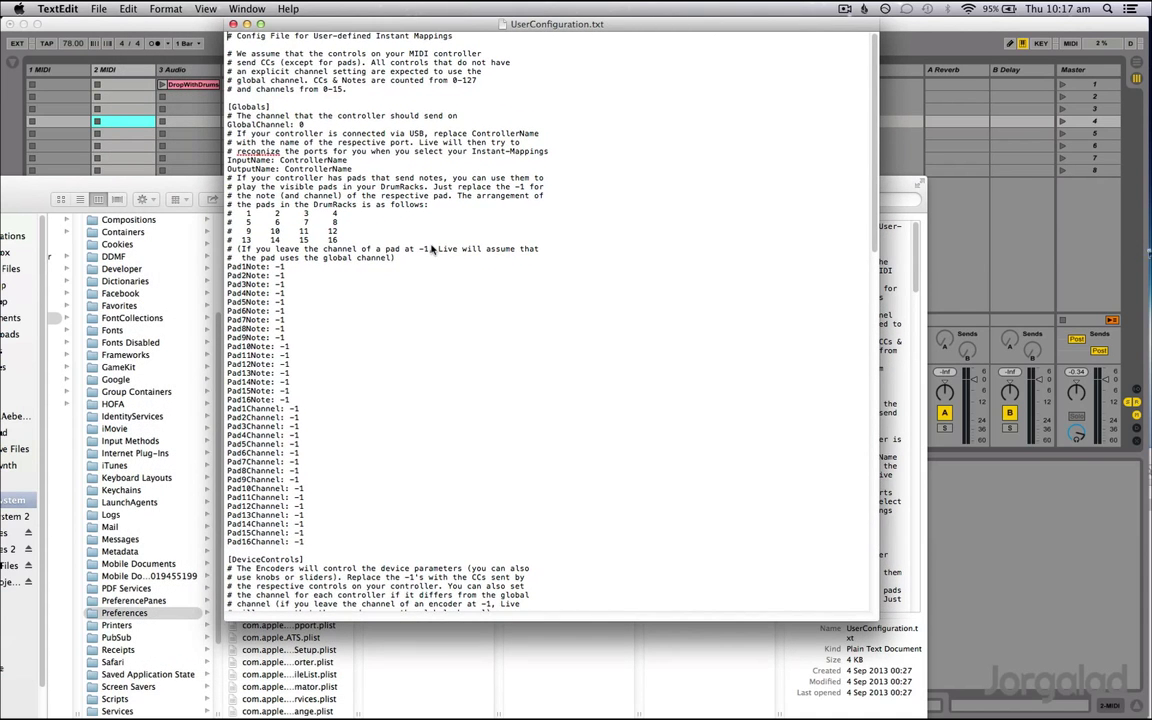
Examine the pad, device, mixer and transport control settings in UserConfiguration.txt and return to its beginning
{"action": "scroll", "coordinate": [433, 284], "scroll_direction": "down", "scroll_amount": 20}
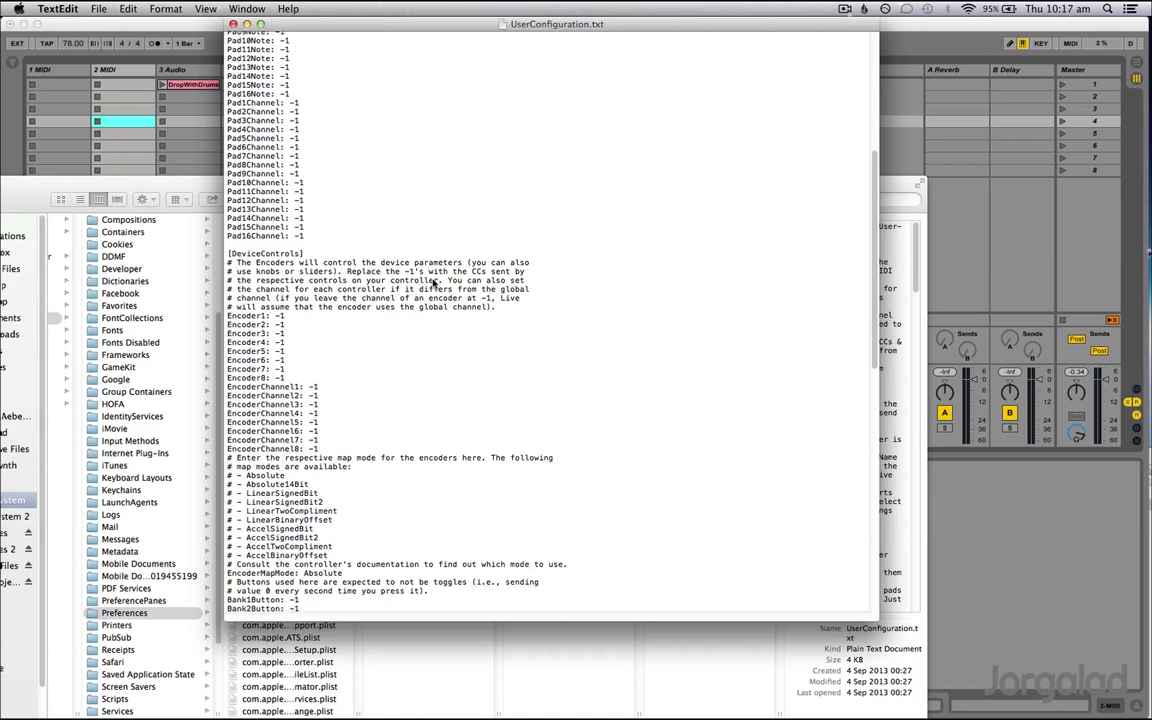
{"action": "scroll", "coordinate": [433, 284], "scroll_direction": "down", "scroll_amount": 2}
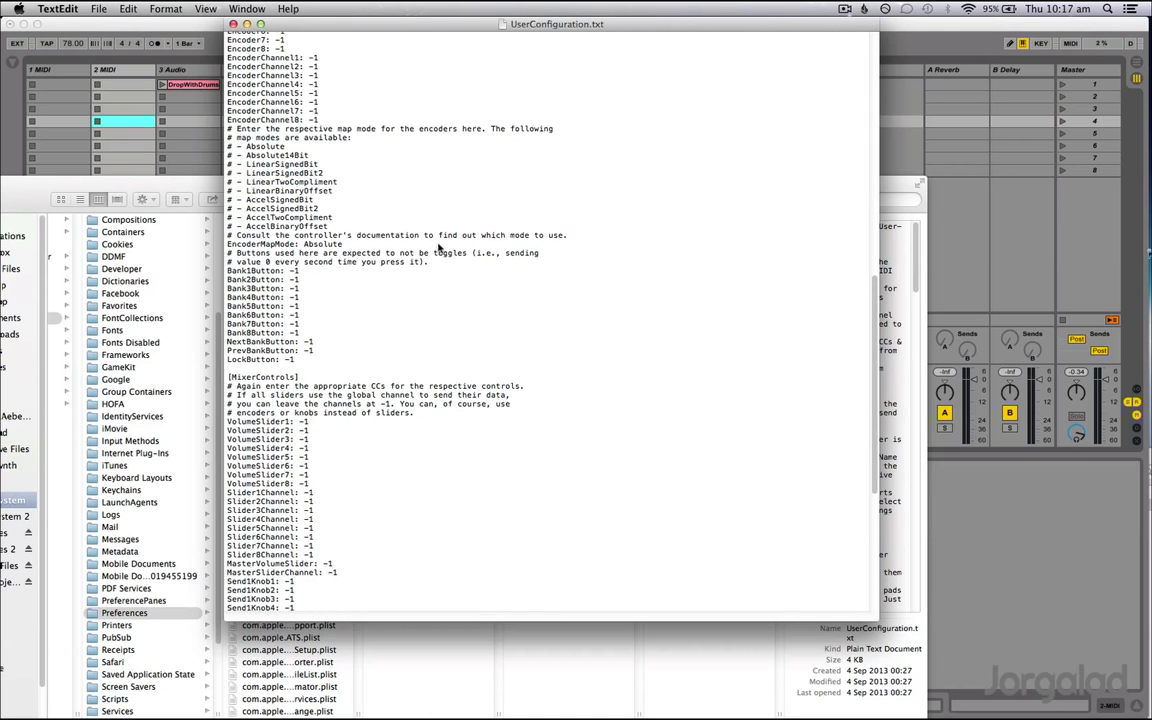
{"action": "scroll", "coordinate": [350, 420], "scroll_direction": "up", "scroll_amount": 5}
{"action": "scroll", "coordinate": [365, 435], "scroll_direction": "up", "scroll_amount": 7}
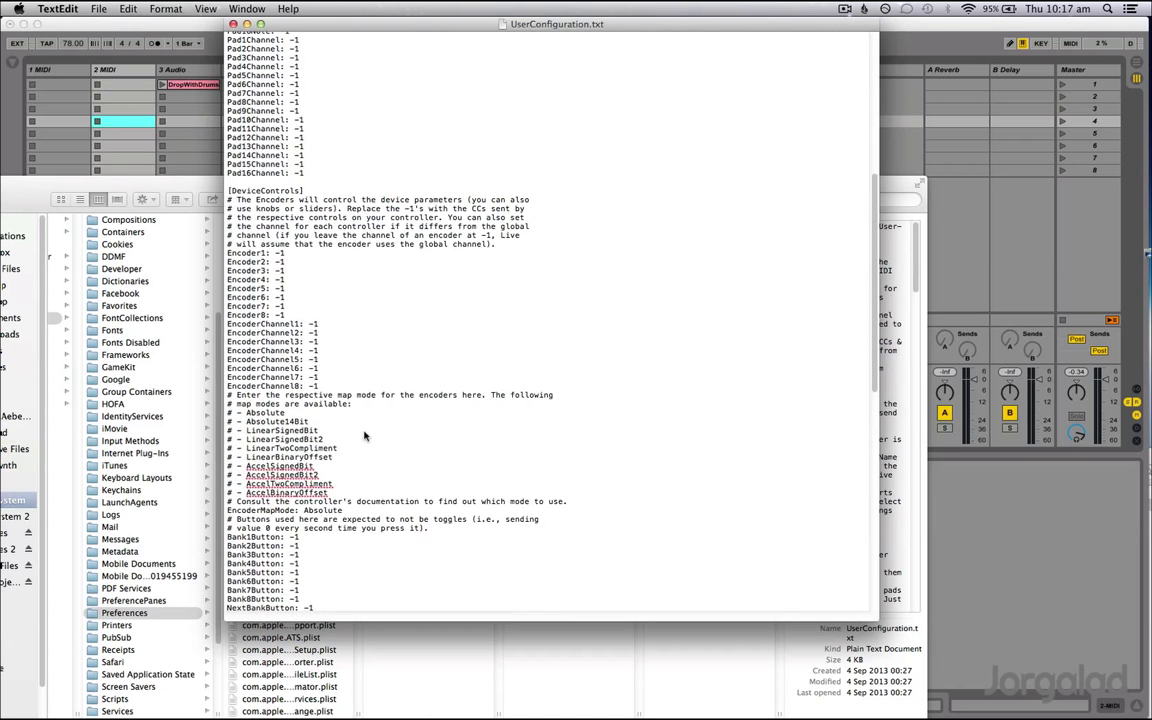
{"action": "scroll", "coordinate": [305, 385], "scroll_direction": "down", "scroll_amount": 2}
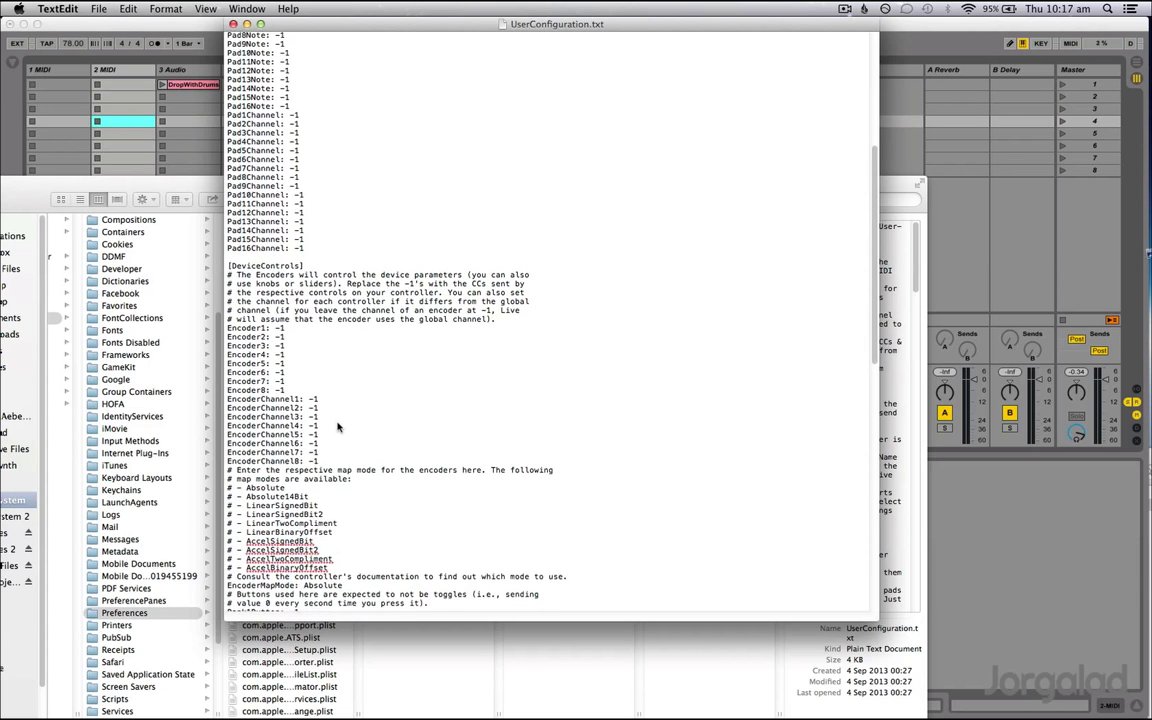
{"action": "scroll", "coordinate": [305, 335], "scroll_direction": "down", "scroll_amount": 2}
{"action": "scroll", "coordinate": [310, 370], "scroll_direction": "down", "scroll_amount": 15}
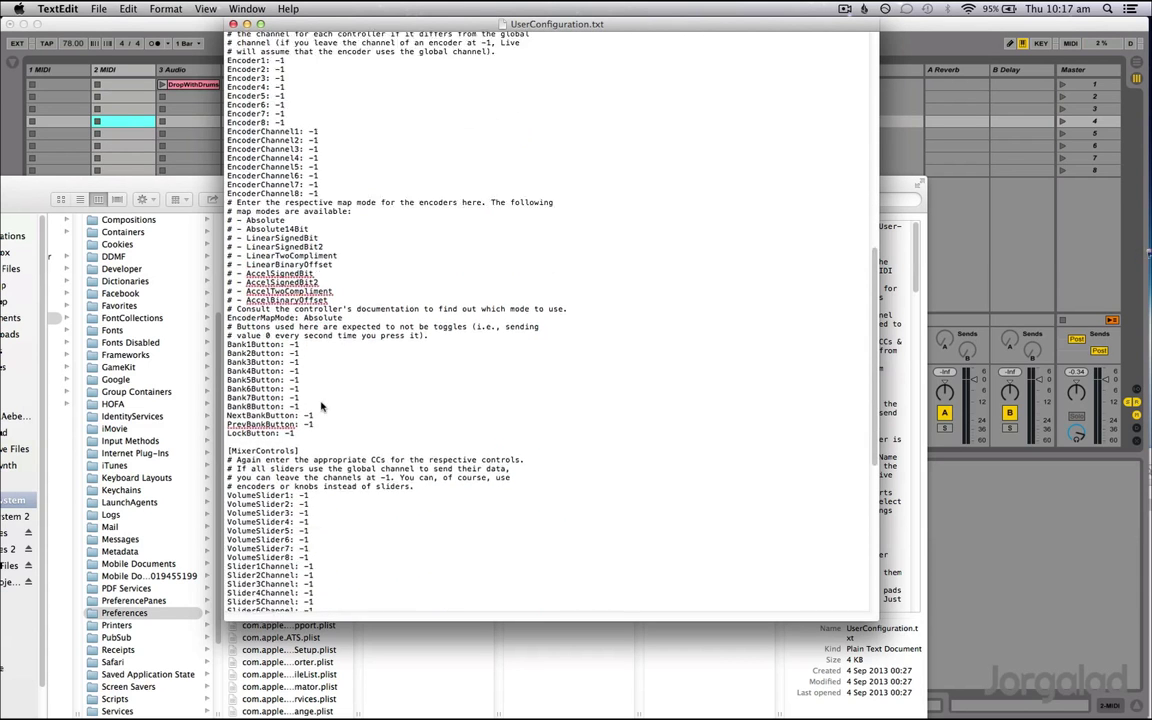
{"action": "scroll", "coordinate": [322, 406], "scroll_direction": "down", "scroll_amount": 3}
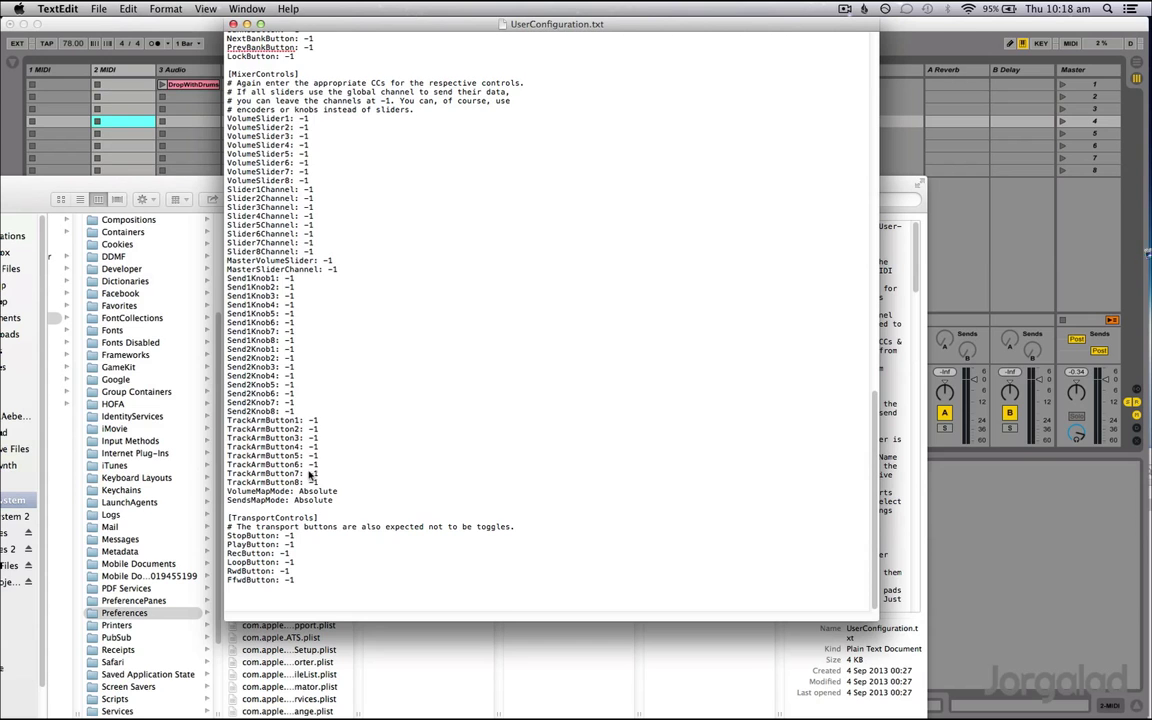
{"action": "scroll", "coordinate": [312, 460], "scroll_direction": "up", "scroll_amount": 7}
{"action": "scroll", "coordinate": [310, 476], "scroll_direction": "up", "scroll_amount": 8}
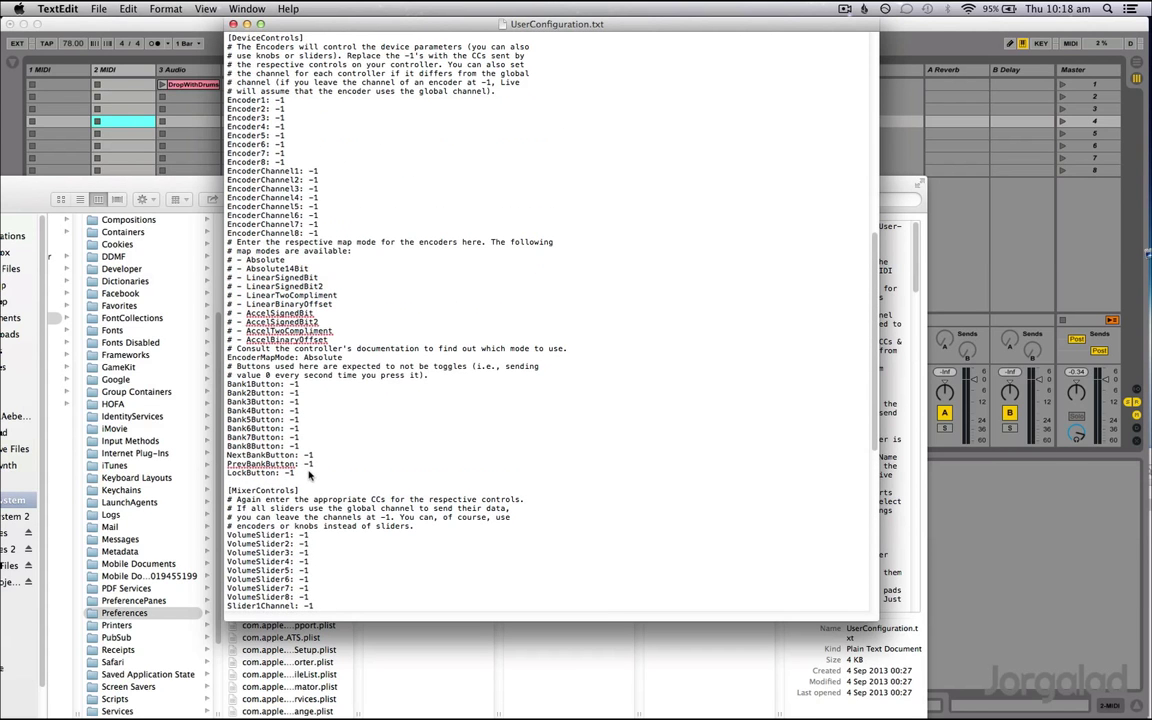
{"action": "scroll", "coordinate": [327, 192], "scroll_direction": "up", "scroll_amount": 14}
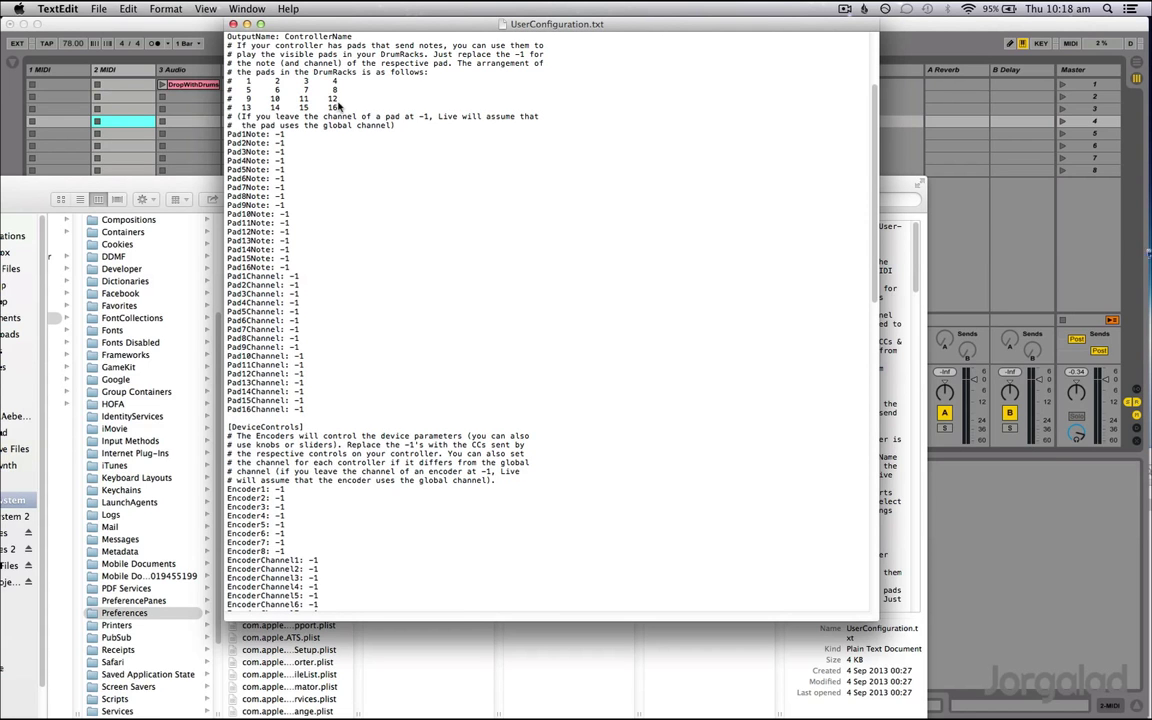
{"action": "scroll", "coordinate": [370, 128], "scroll_direction": "up", "scroll_amount": 4}
{"action": "scroll", "coordinate": [386, 134], "scroll_direction": "up", "scroll_amount": 1}
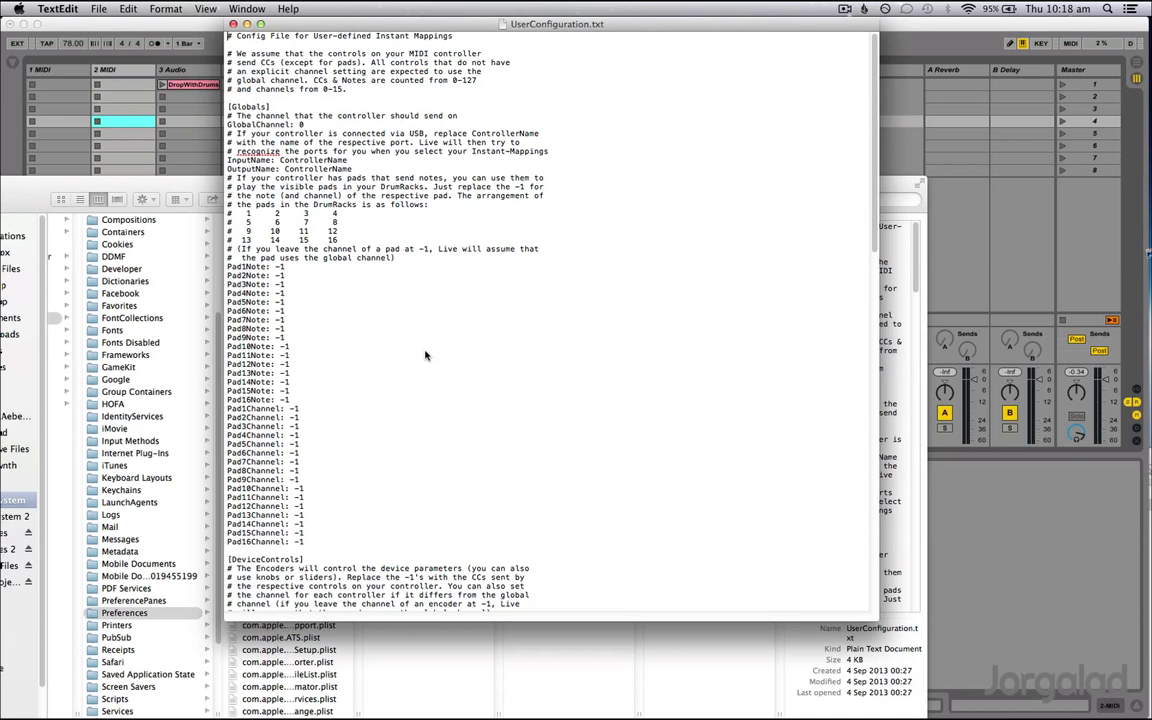
Switch to MIDI Monitor and enable all MIDI sources and spying on output to destinations
{"action": "mouse_move", "coordinate": [1145, 160]}
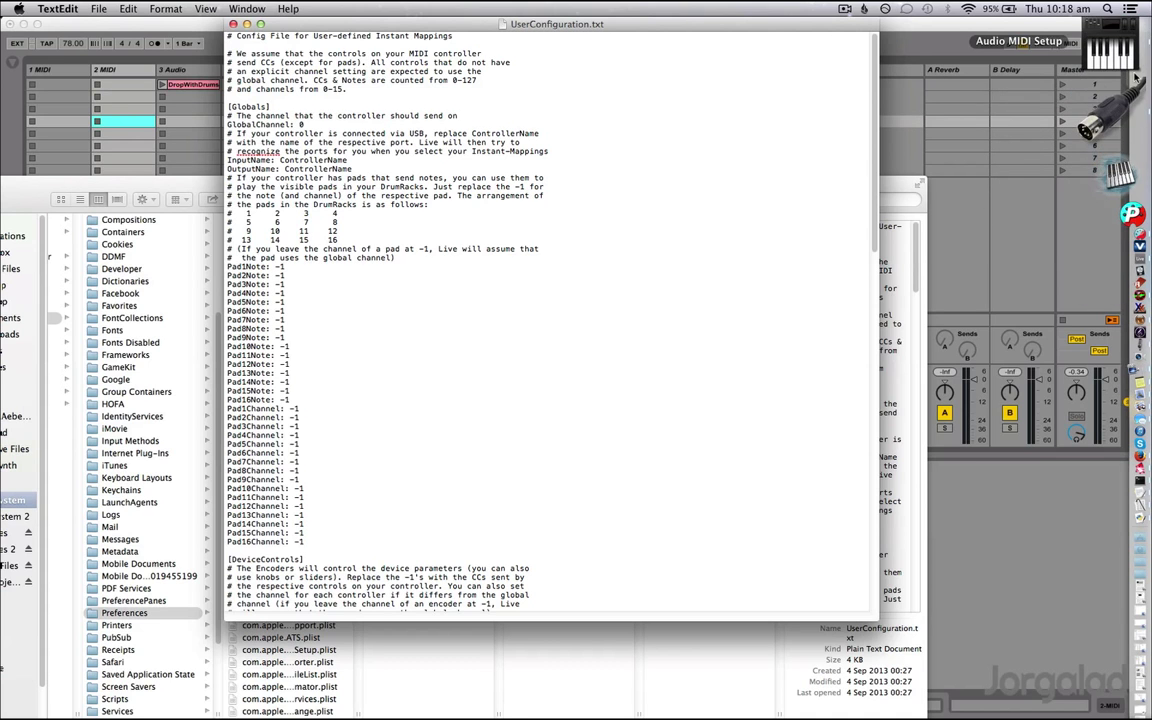
{"action": "left_click", "coordinate": [1138, 86]}
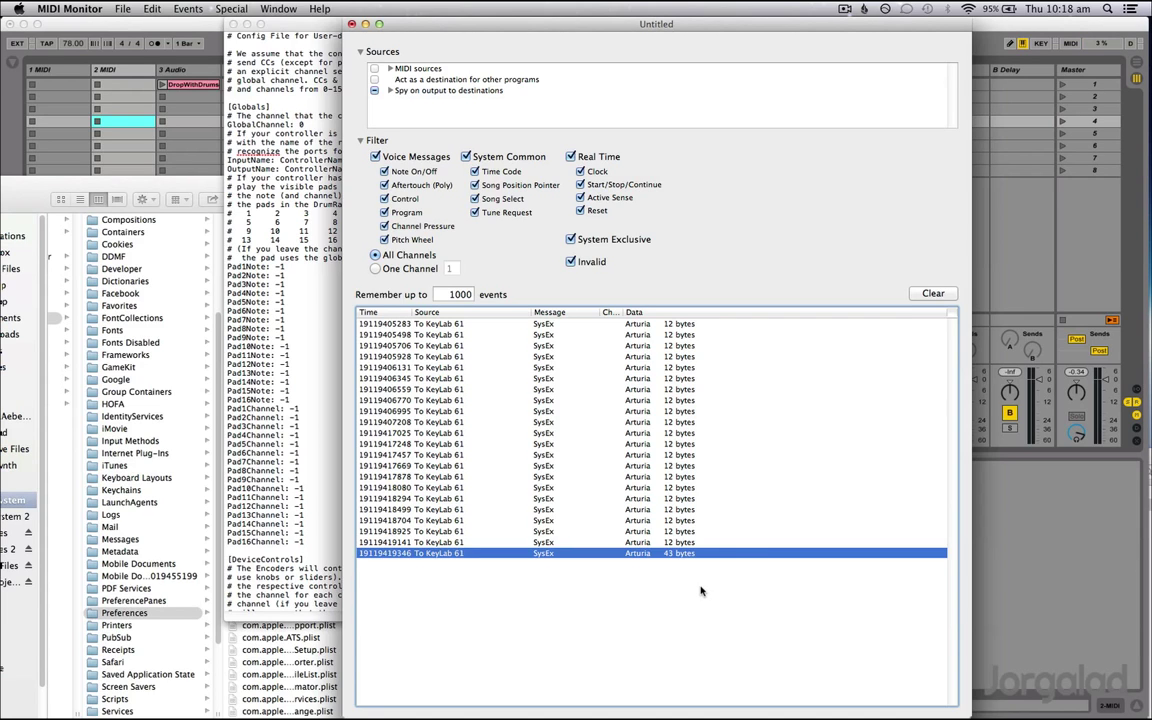
{"action": "left_click", "coordinate": [374, 68]}
{"action": "left_click", "coordinate": [374, 90]}
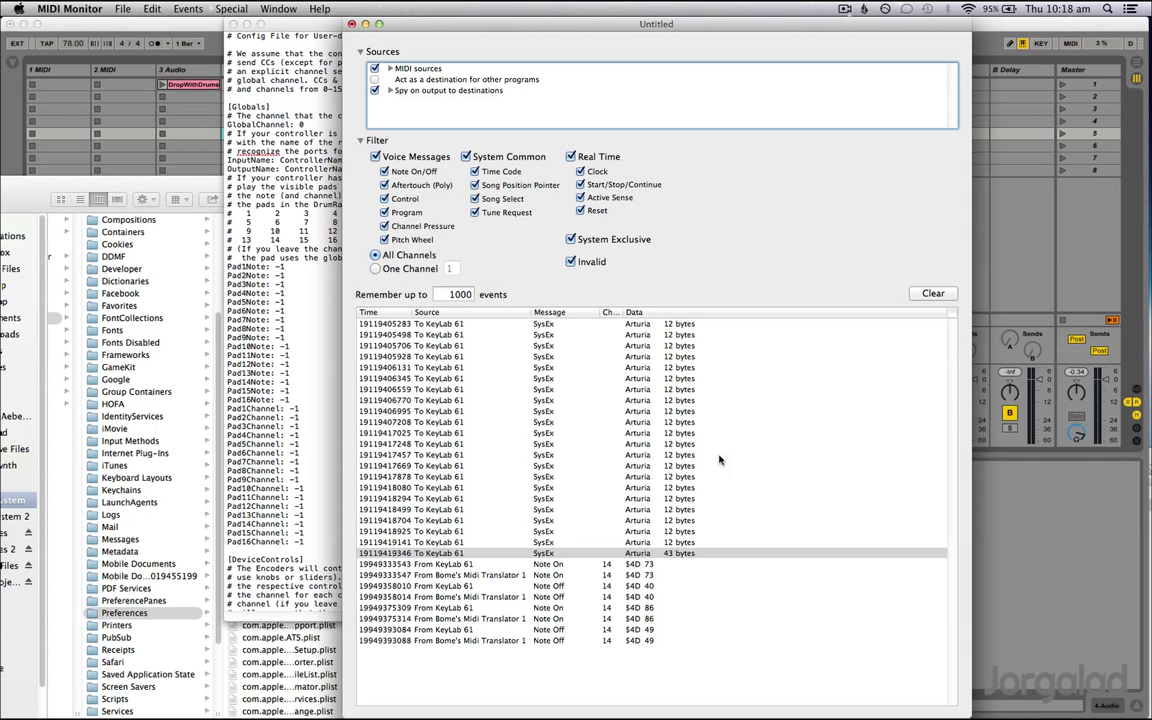
Inspect the note events coming from the KeyLab 61 and move the monitor window clear of UserConfiguration.txt
{"action": "left_click", "coordinate": [650, 597]}
{"action": "left_click", "coordinate": [653, 578]}
{"action": "left_click", "coordinate": [653, 586]}
{"action": "left_click", "coordinate": [662, 607]}
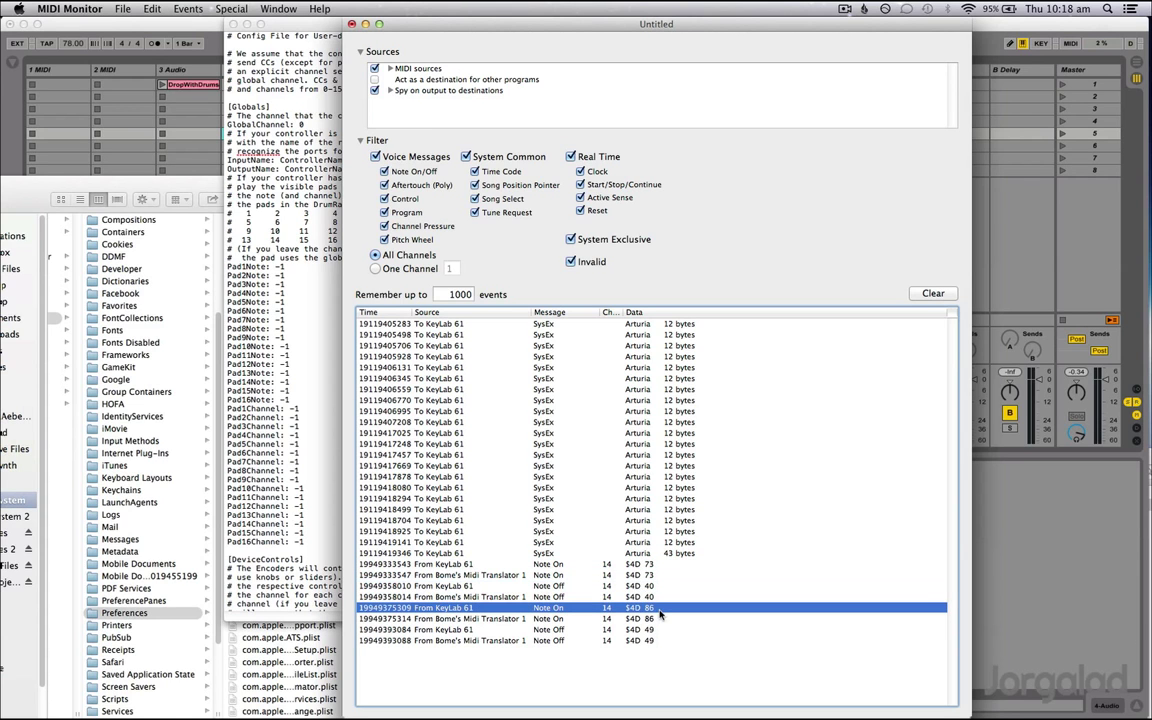
{"action": "left_click_drag", "start_coordinate": [401, 26], "coordinate": [792, 26]}
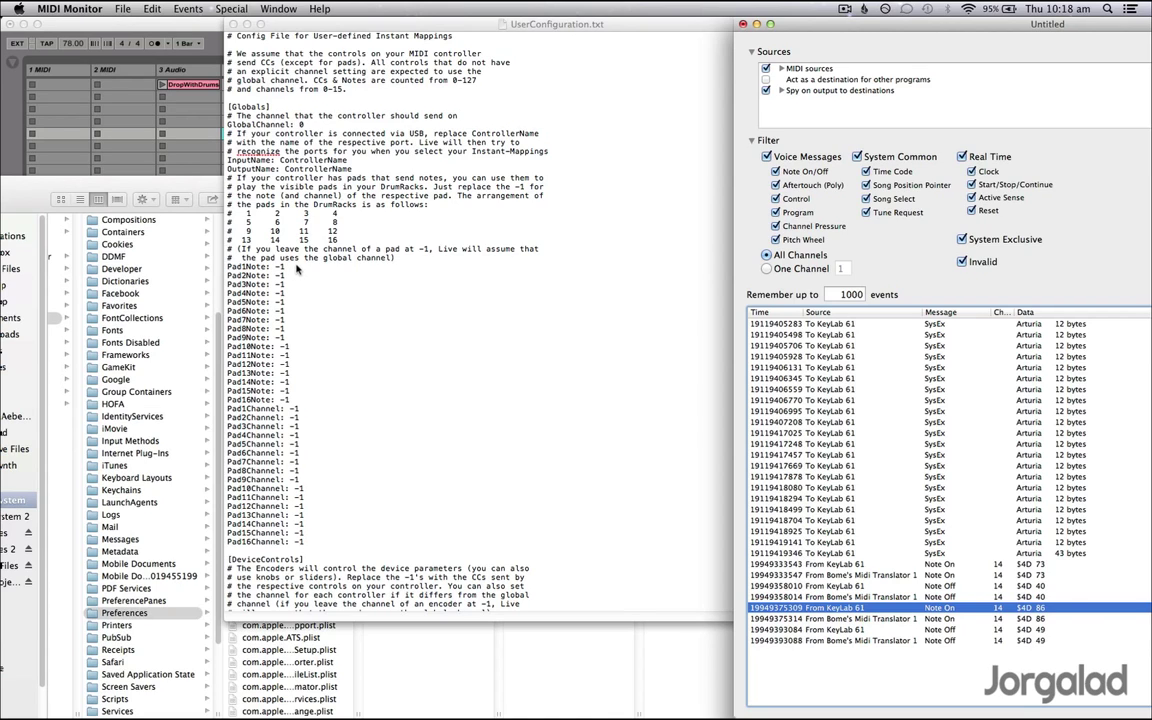
Set MIDI Monitor's note format and controller format to Decimal number in its display preferences and close them
{"action": "left_click", "coordinate": [72, 9]}
{"action": "left_click", "coordinate": [105, 47]}
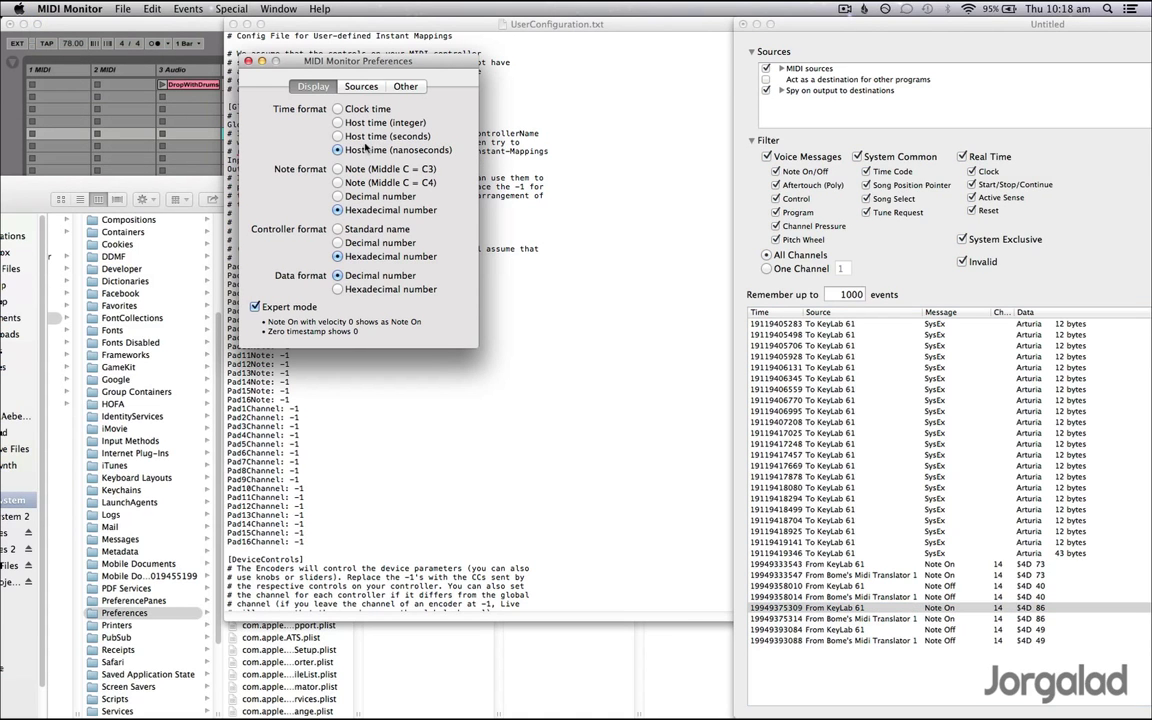
{"action": "left_click", "coordinate": [369, 200]}
{"action": "left_click", "coordinate": [345, 243]}
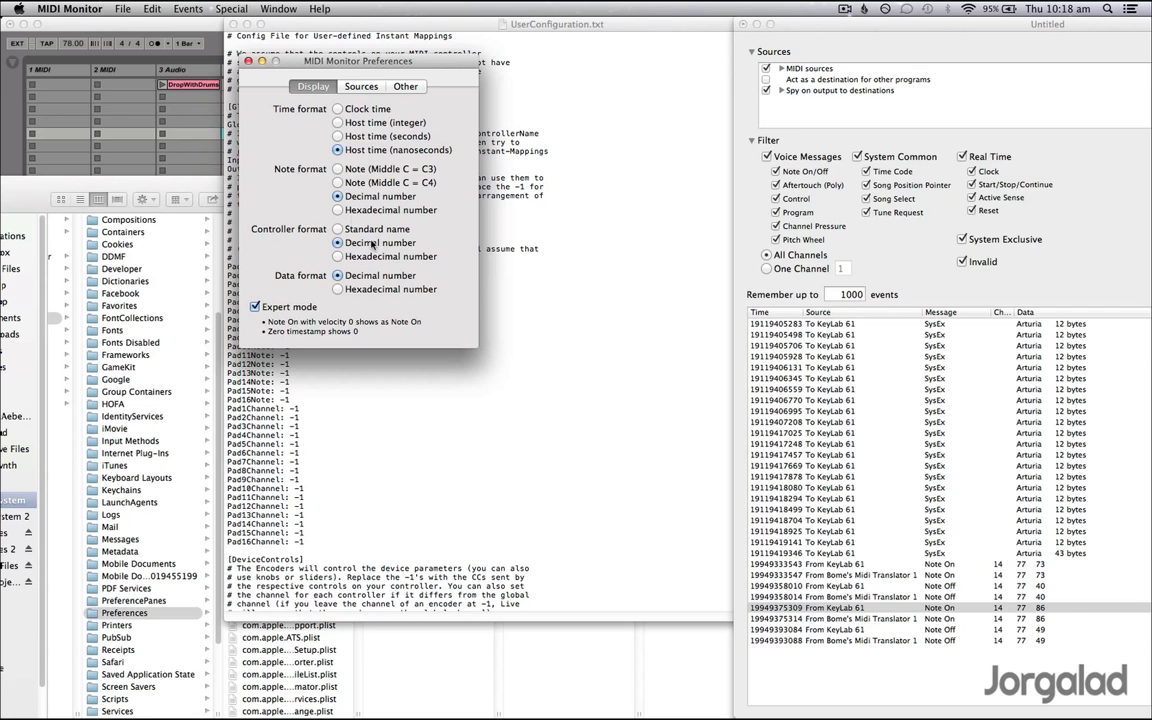
{"action": "left_click", "coordinate": [249, 61]}
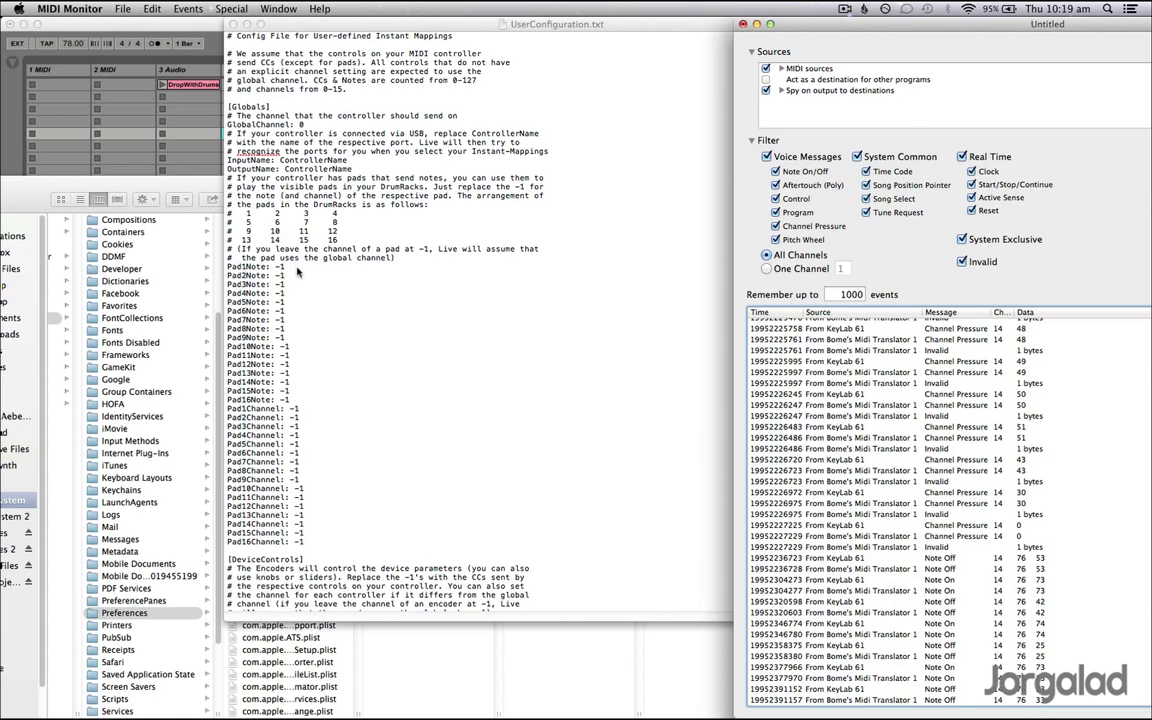
Set Pad1Note to 76 in UserConfiguration.txt
{"action": "left_click", "coordinate": [270, 246]}
{"action": "key", "text": "BackSpace"}
{"action": "key", "text": "BackSpace"}
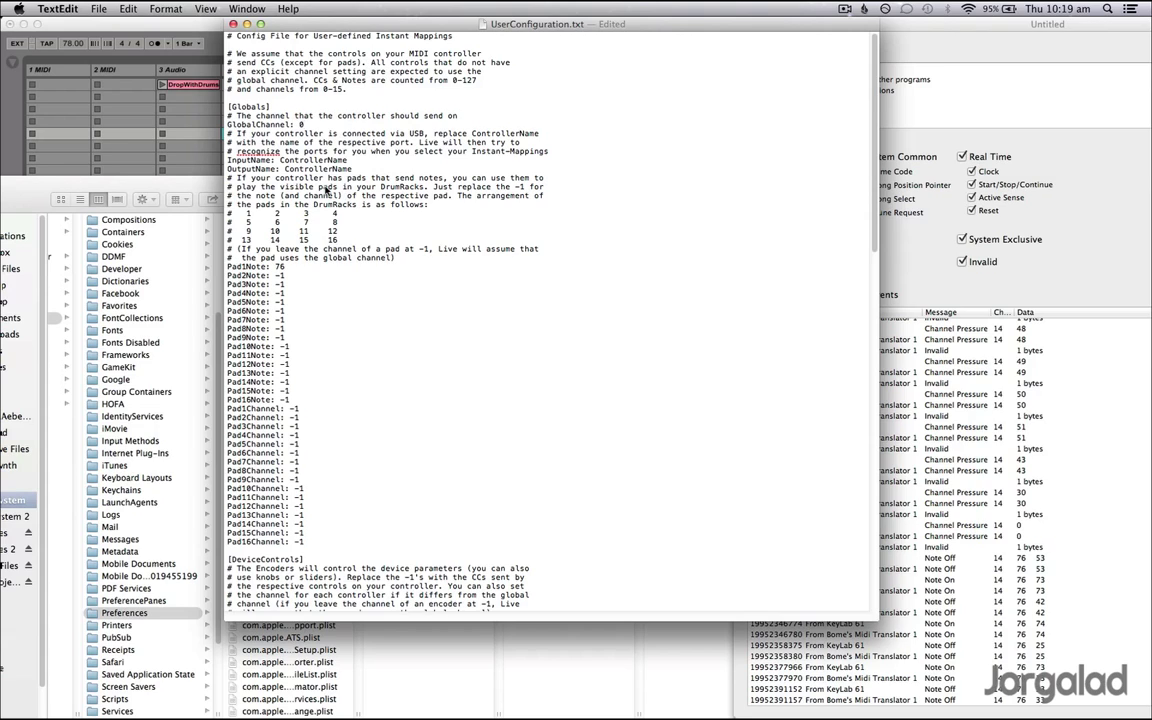
{"action": "double_click", "coordinate": [316, 152]}
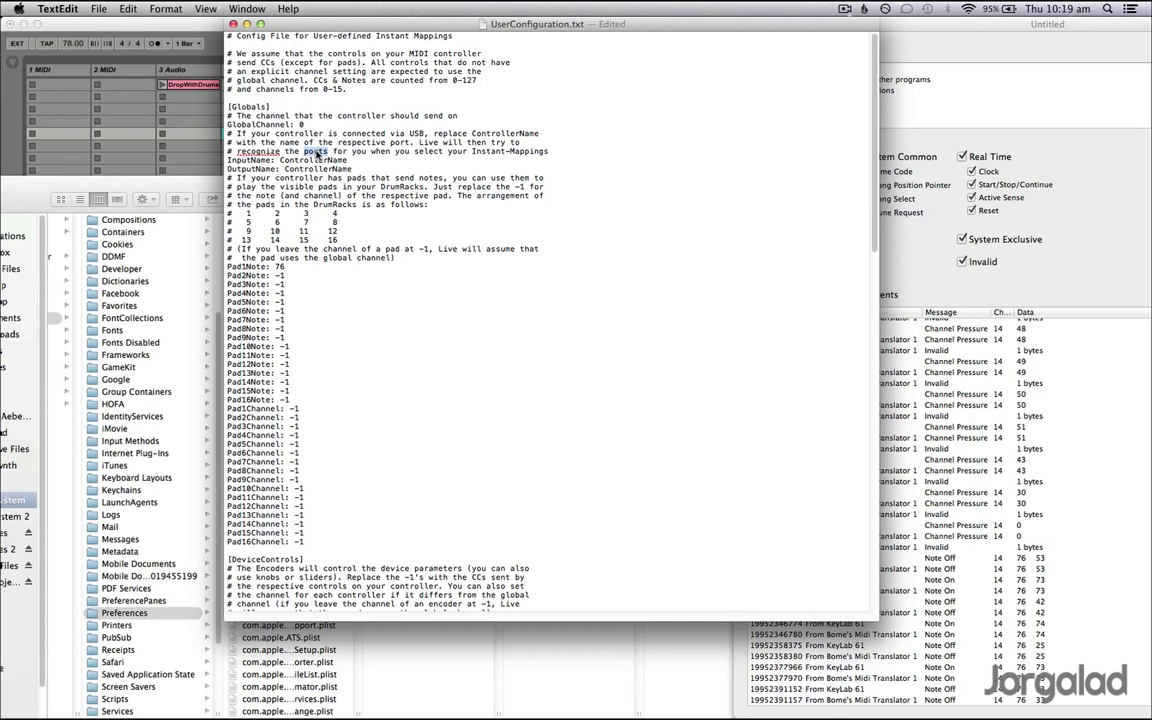
Clear the -1 from the Pad2Note entry and close UserConfiguration.txt
{"action": "left_click", "coordinate": [286, 275]}
{"action": "key", "text": "BackSpace"}
{"action": "key", "text": "BackSpace"}
{"action": "left_click", "coordinate": [232, 23]}
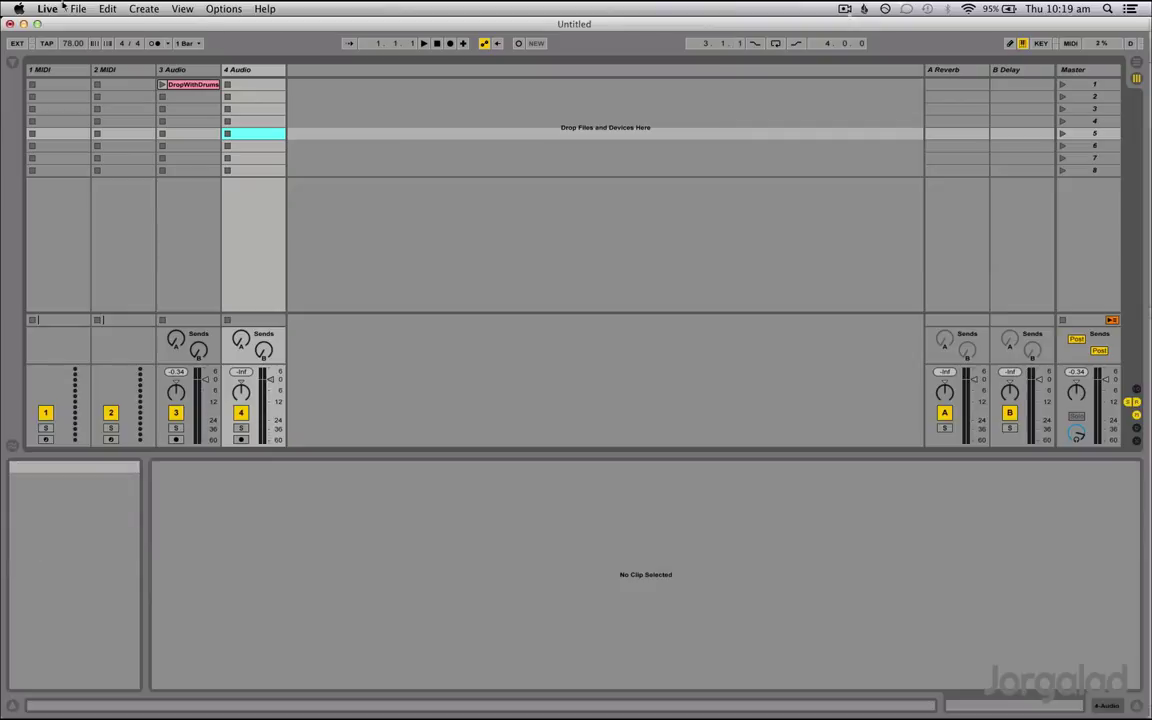
Switch to Ableton Live, assign KeyLab 61 as the control surface in slot 6 of the MIDI preferences and close them
{"action": "left_click", "coordinate": [50, 8]}
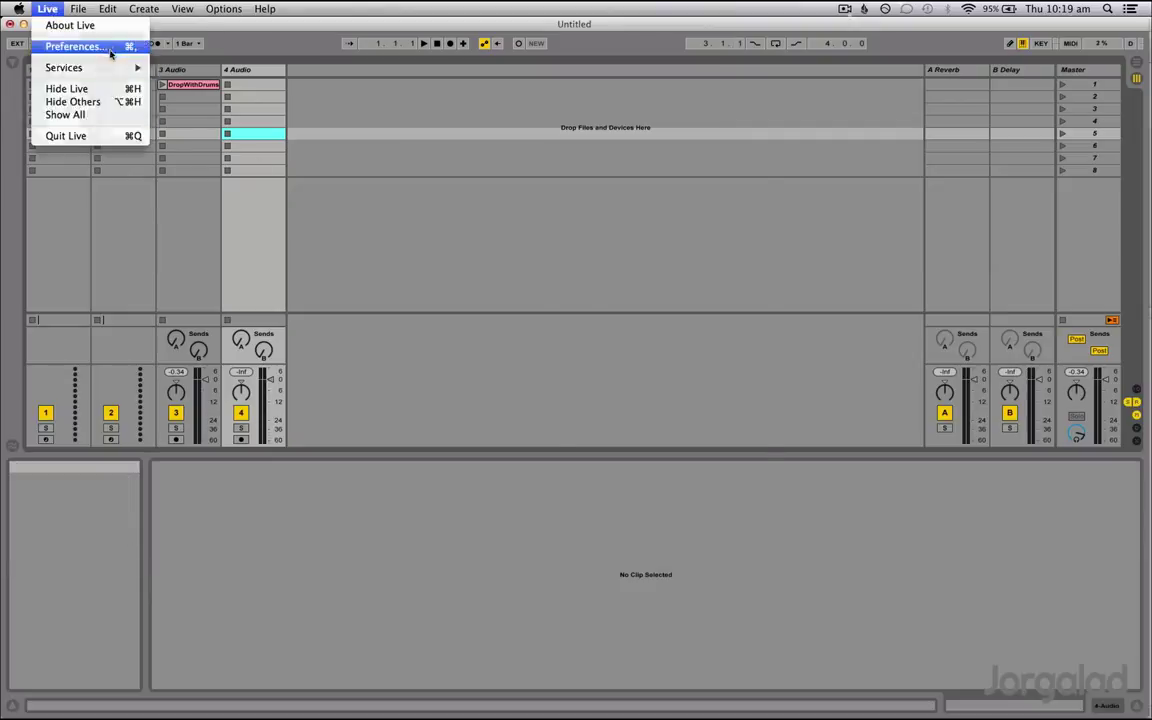
{"action": "left_click", "coordinate": [77, 44]}
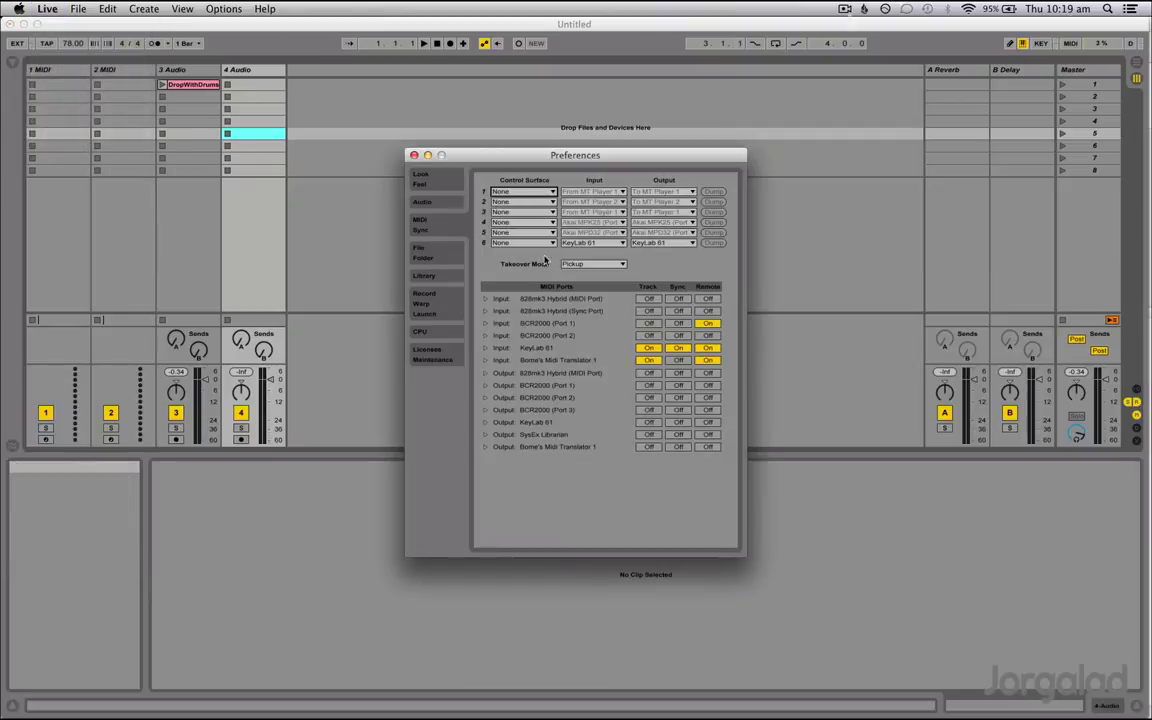
{"action": "left_click", "coordinate": [510, 242]}
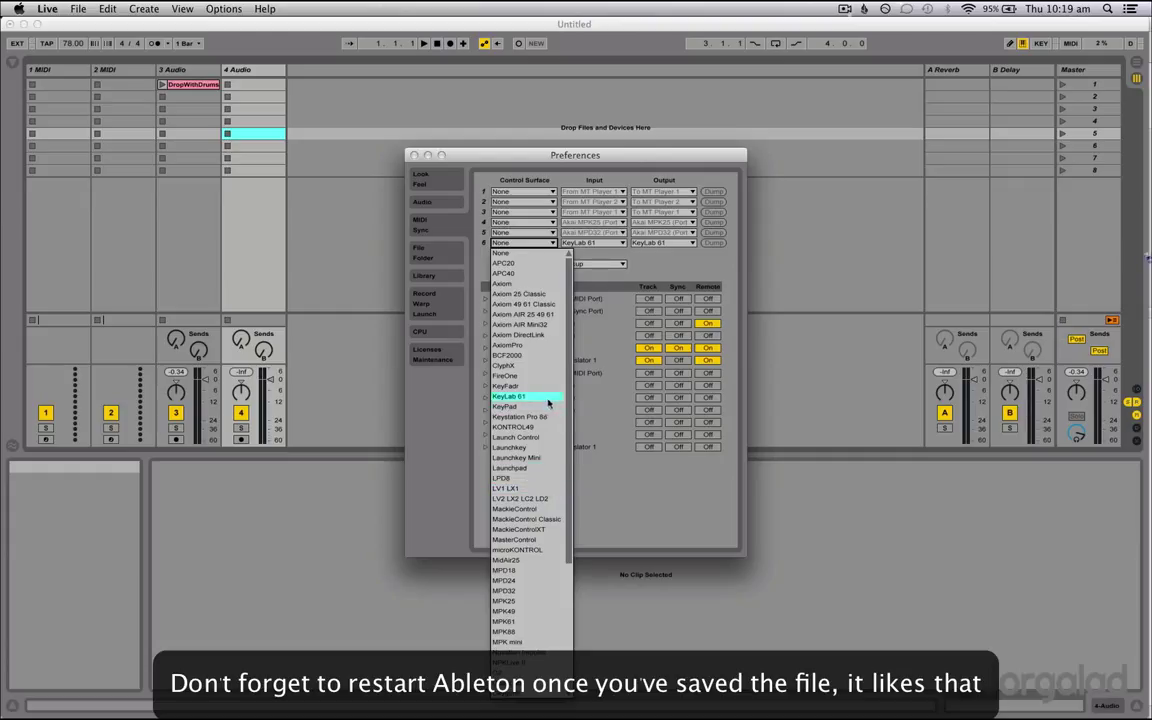
{"action": "left_click", "coordinate": [544, 398]}
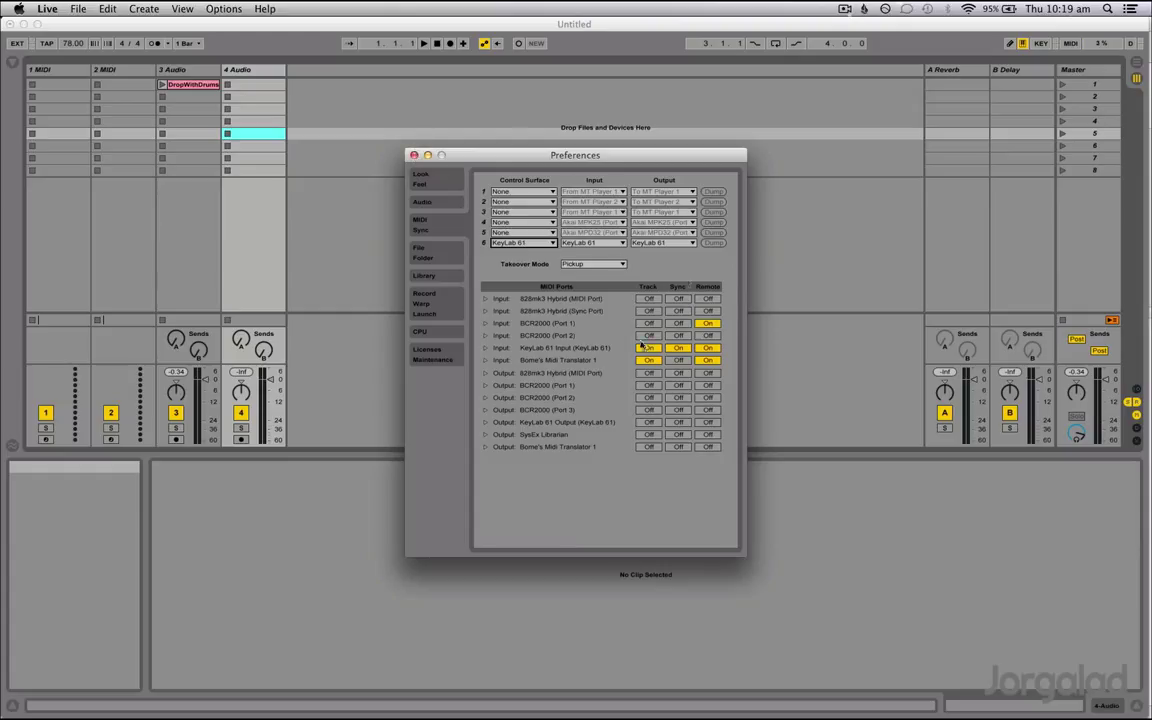
{"action": "left_click", "coordinate": [413, 157]}
Delete the C4, F3 and F4 note mappings from the MIDI Mappings list and leave MIDI map mode
{"action": "key", "text": "super+m"}
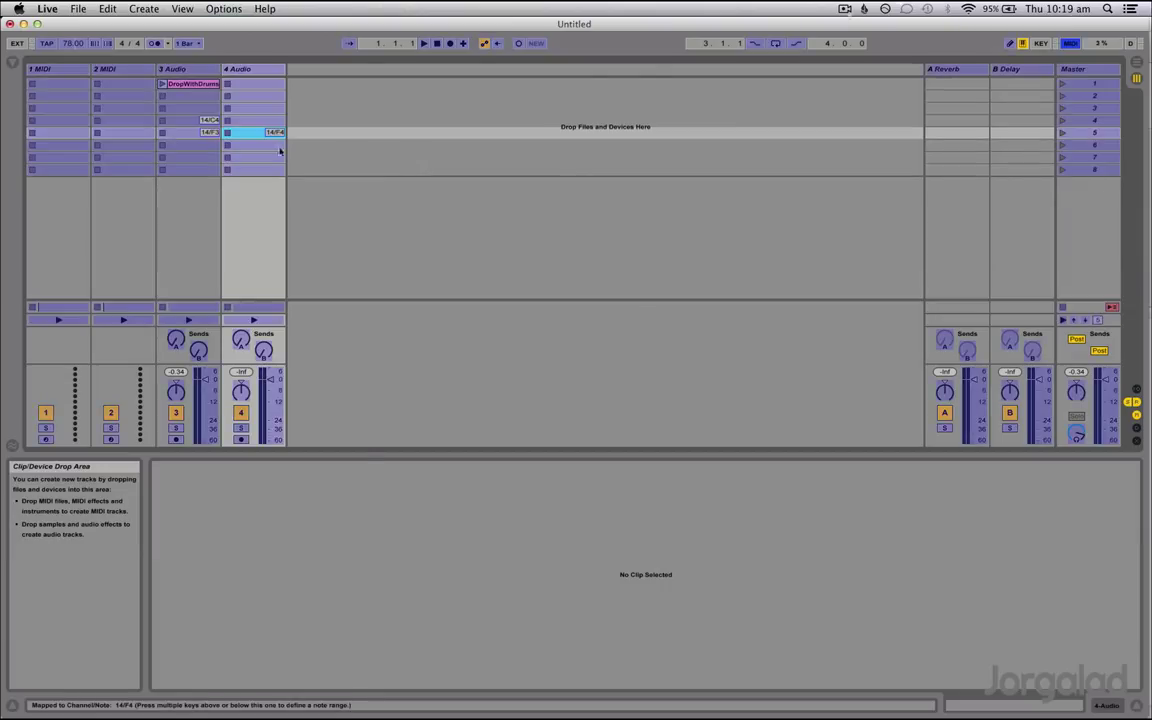
{"action": "left_click", "coordinate": [12, 62]}
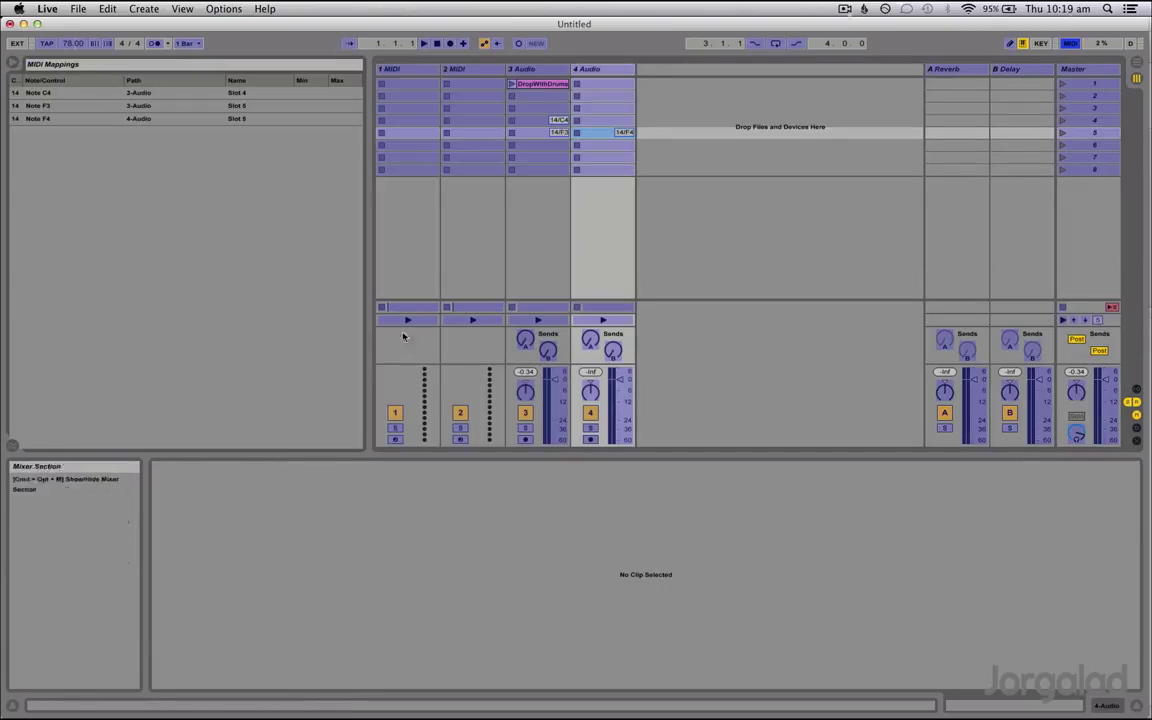
{"action": "left_click_drag", "start_coordinate": [218, 146], "coordinate": [200, 105]}
{"action": "key", "text": "BackSpace"}
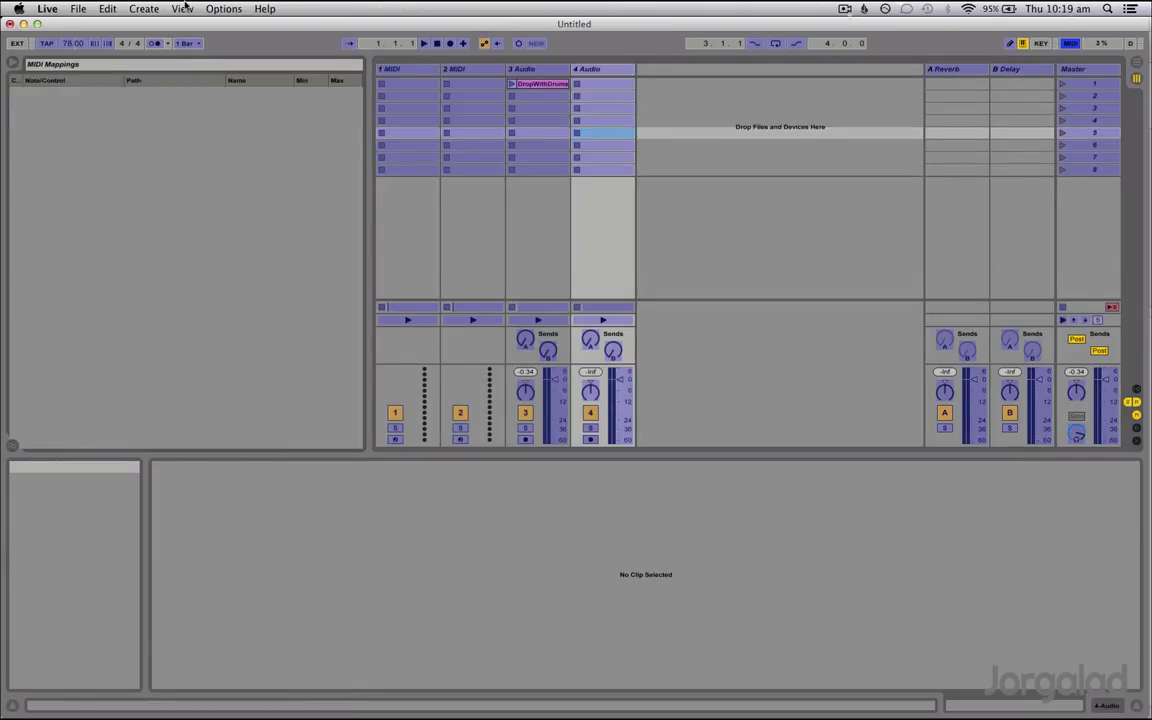
{"action": "key", "text": "super+m"}
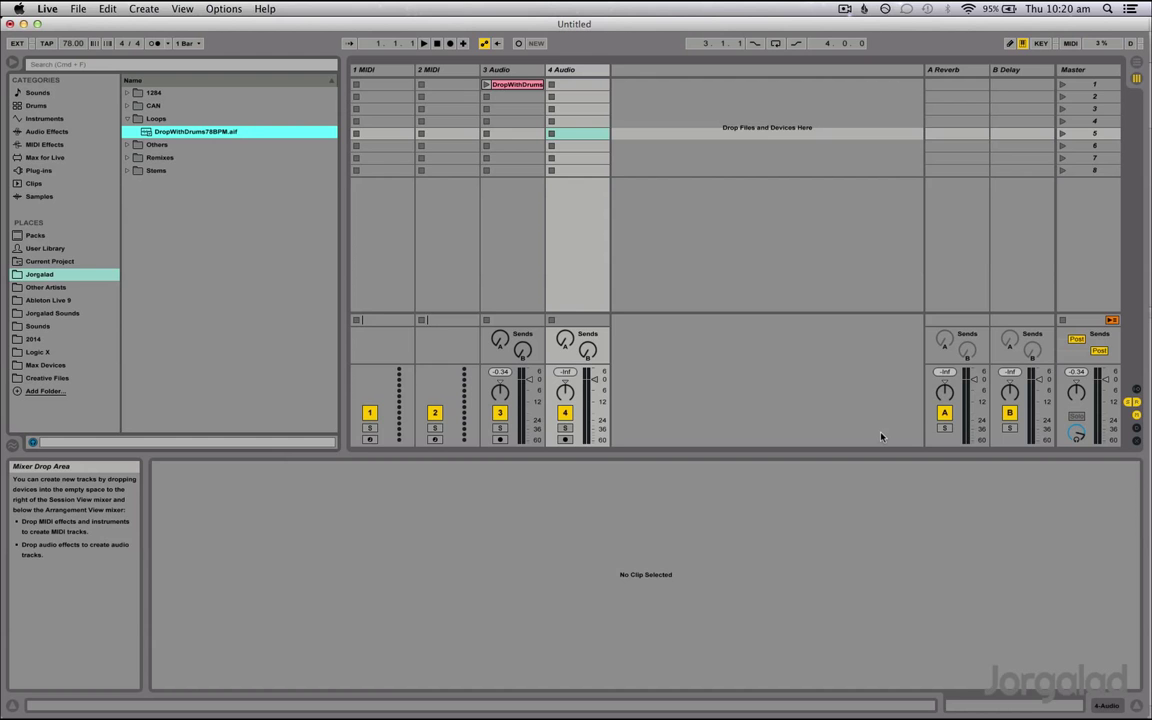
{"action": "left_click", "coordinate": [845, 9]}
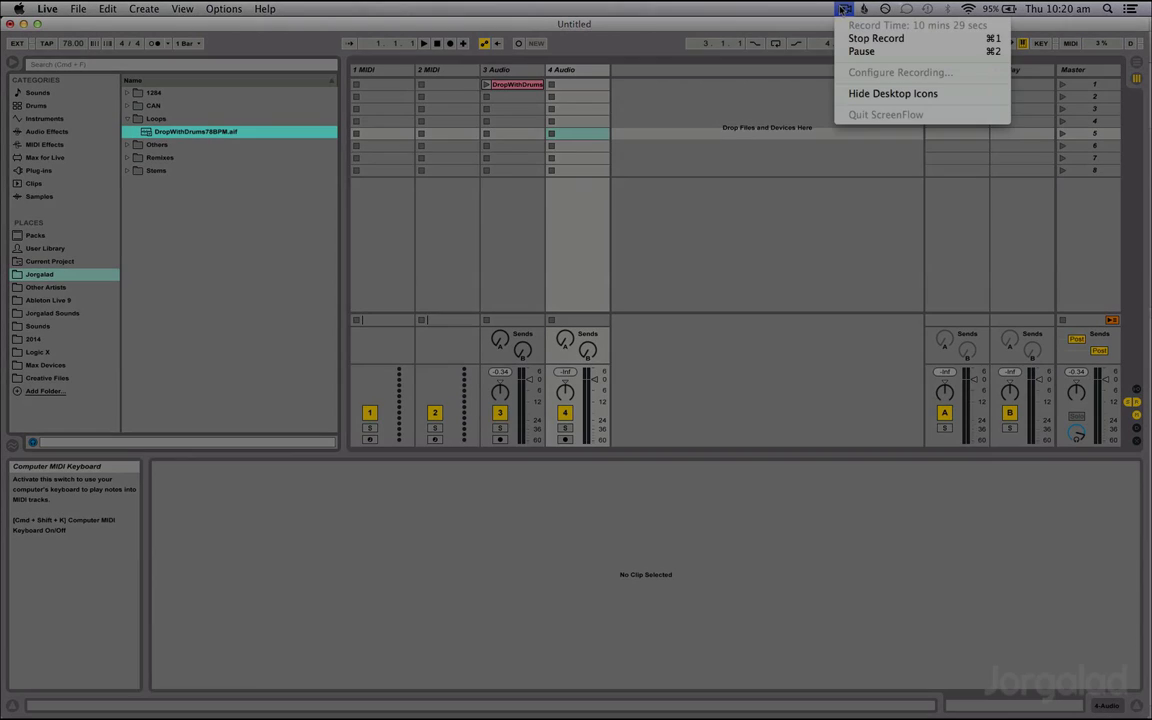